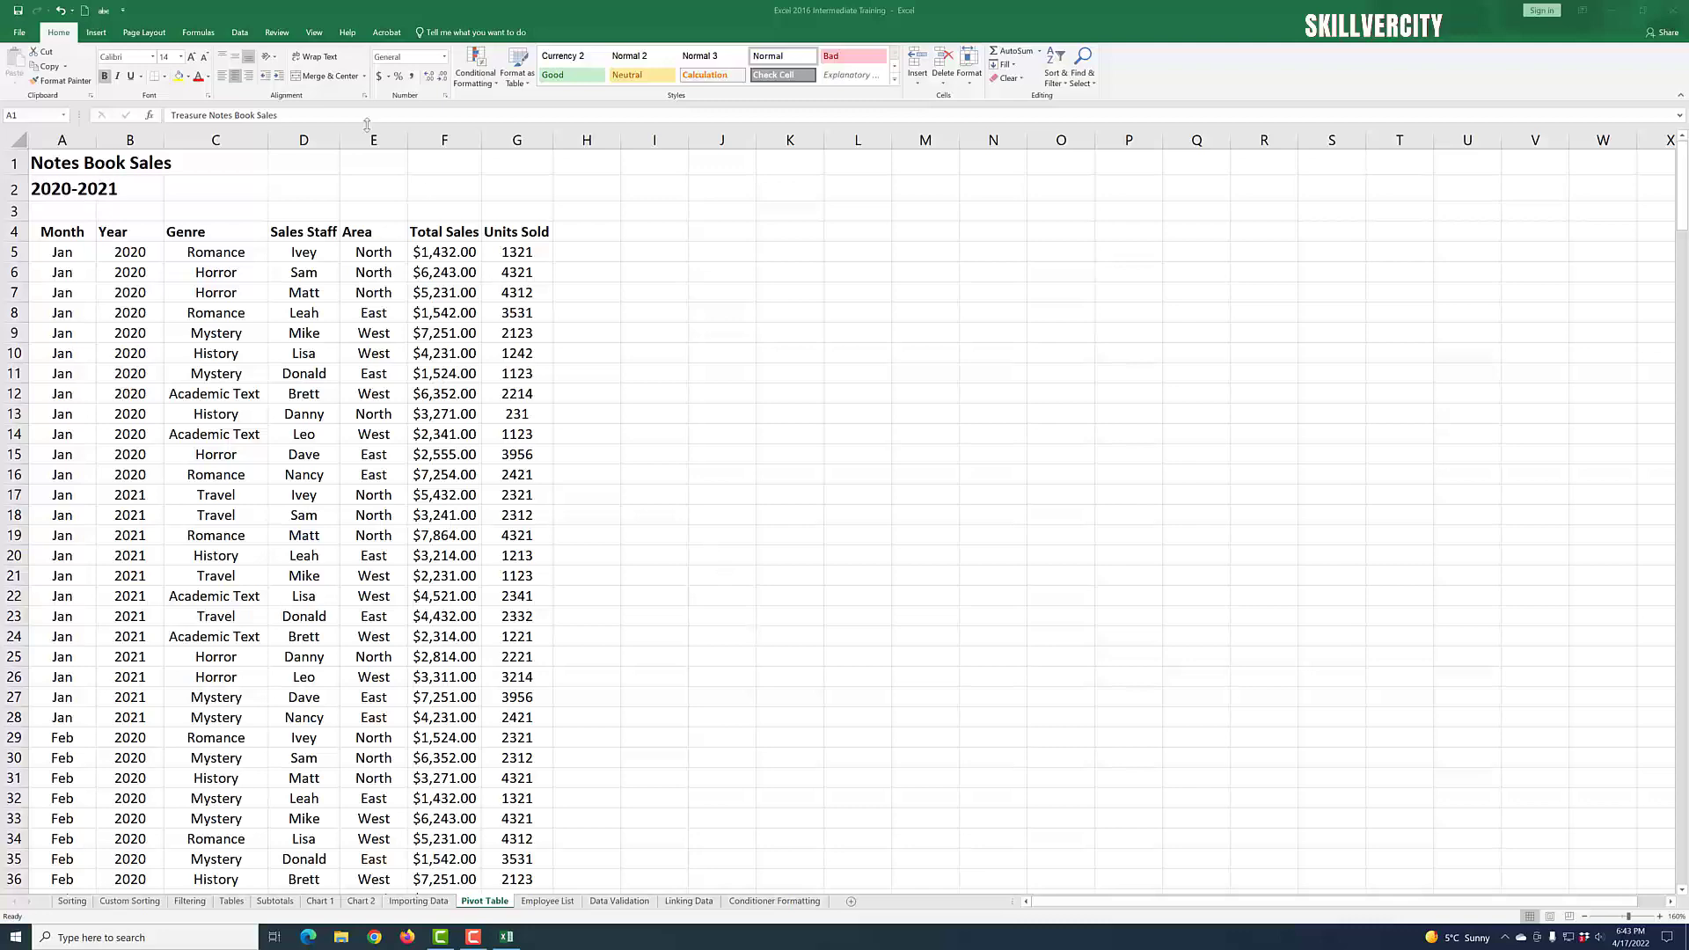
pyautogui.scroll(-4, 528, 413)
pyautogui.scroll(4, 538, 390)
pyautogui.click(96, 32)
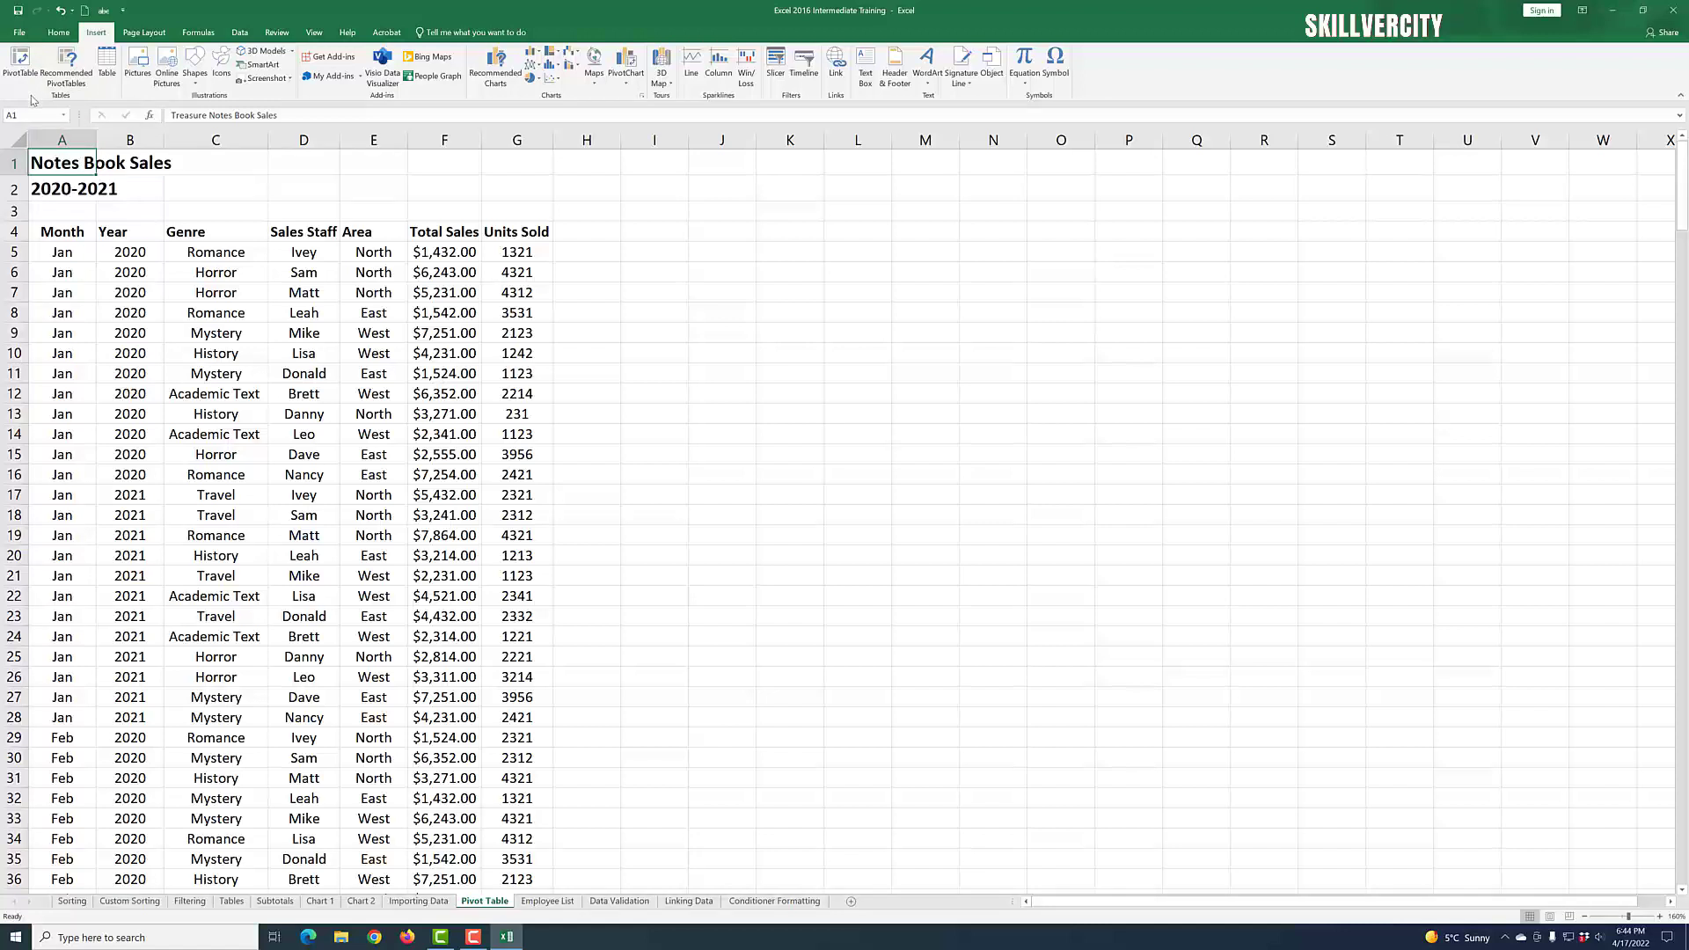
pyautogui.click(20, 63)
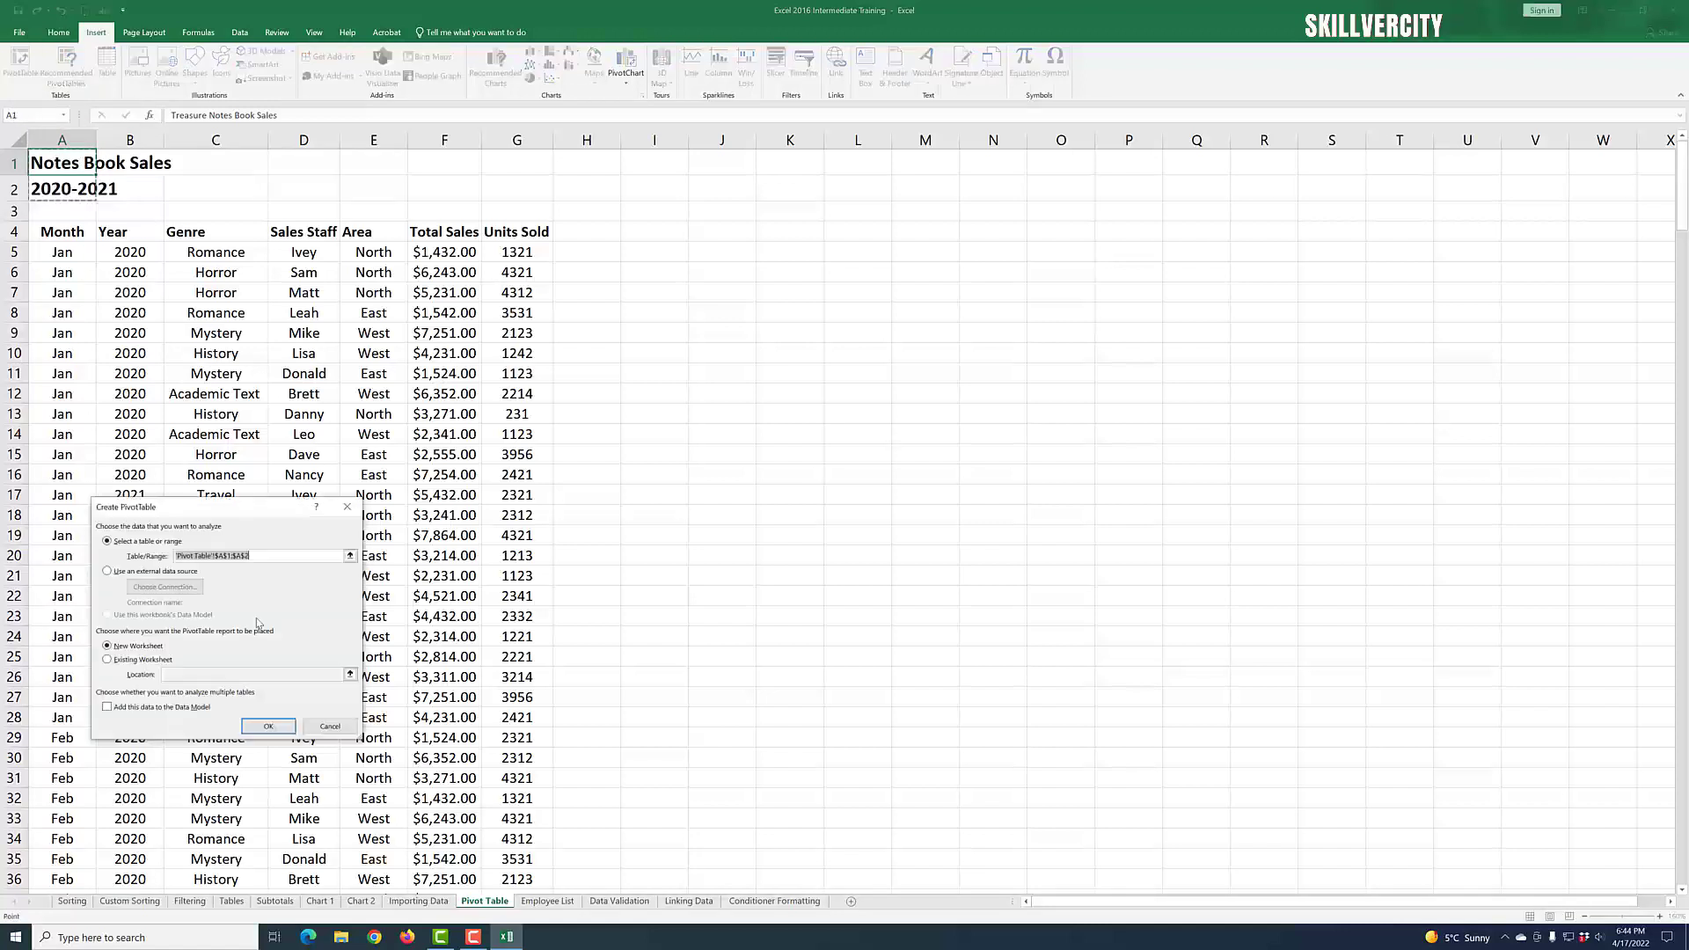
pyautogui.click(331, 728)
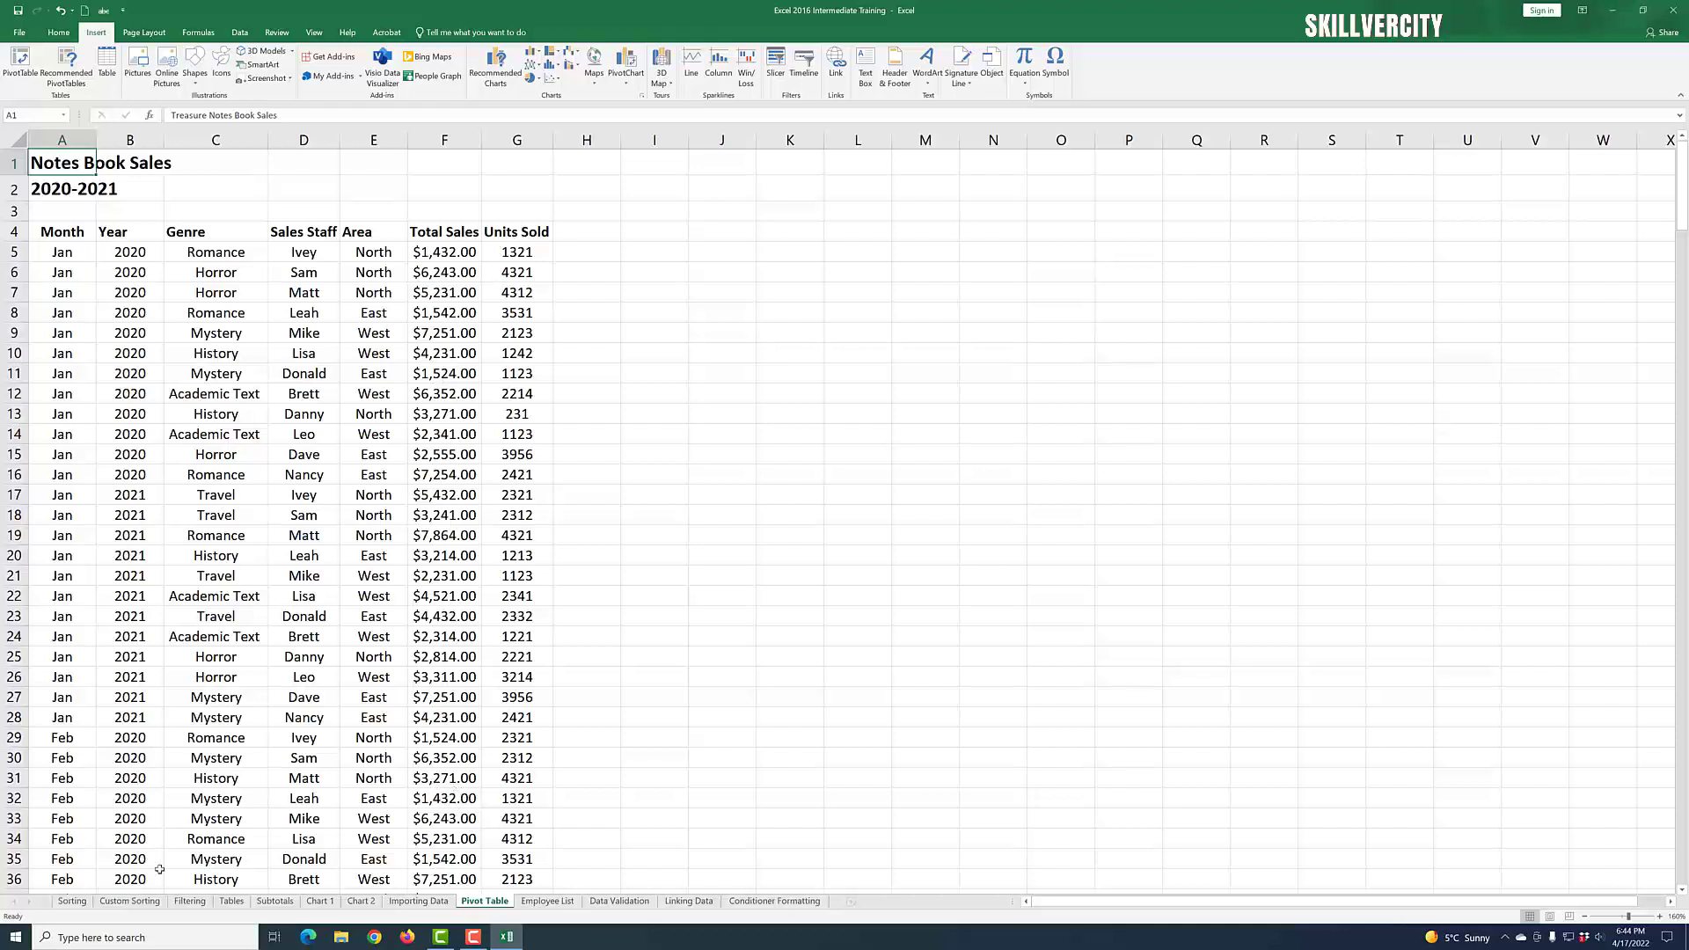
pyautogui.click(234, 379)
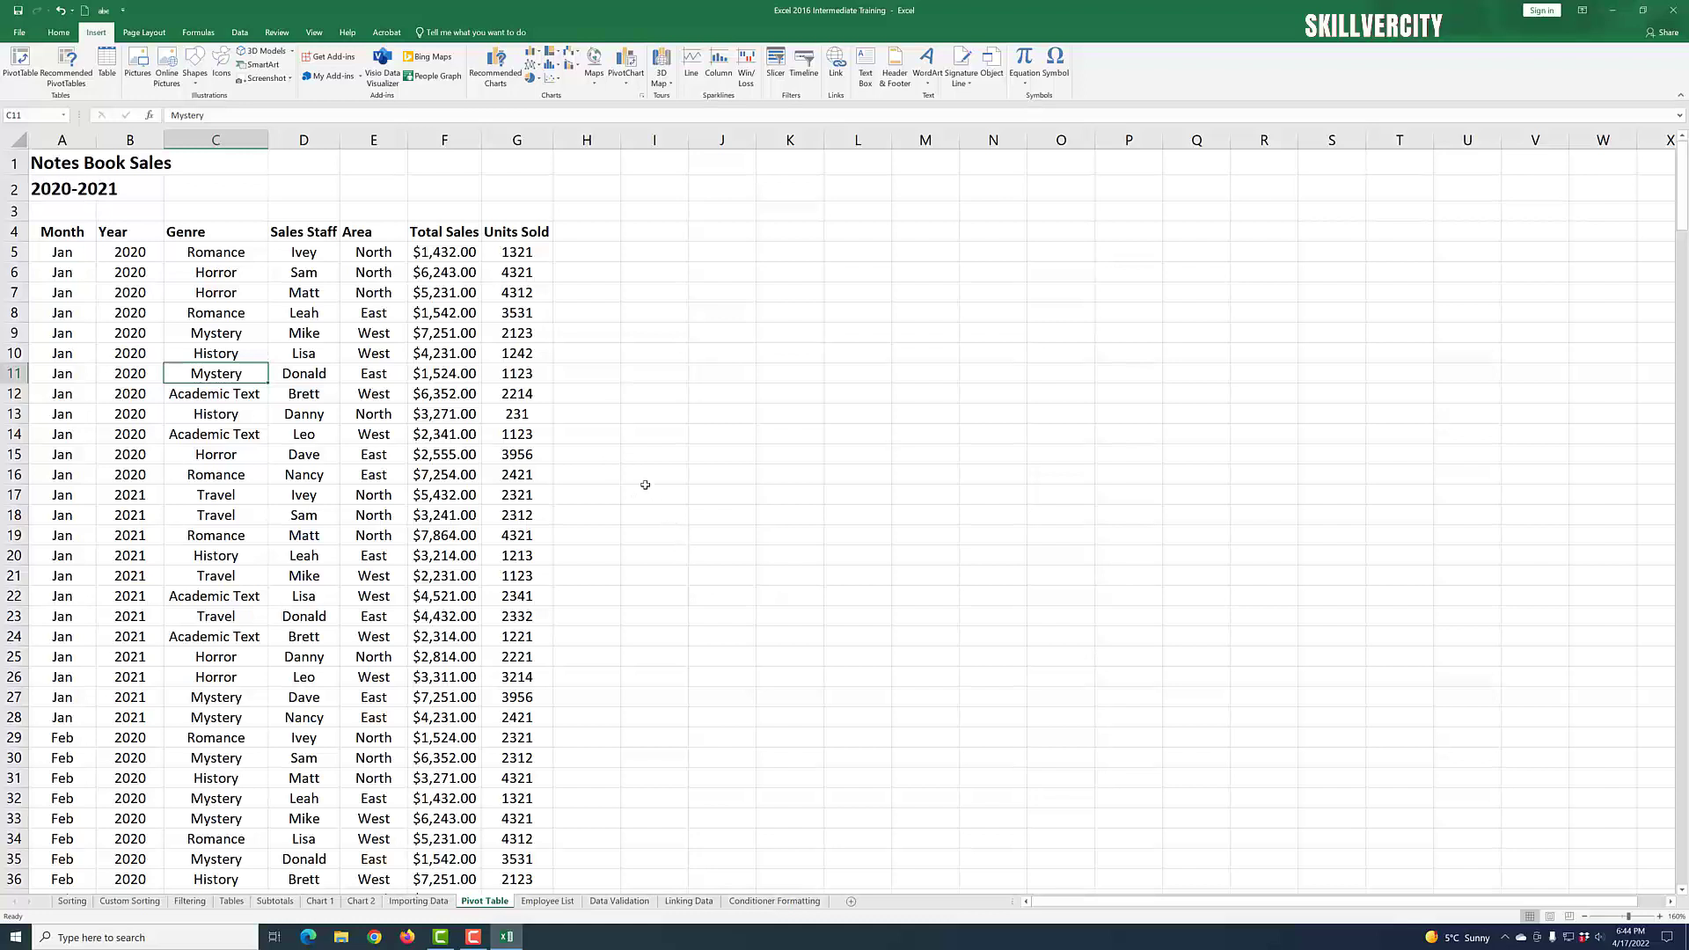
pyautogui.press('Up')
pyautogui.press('Up')
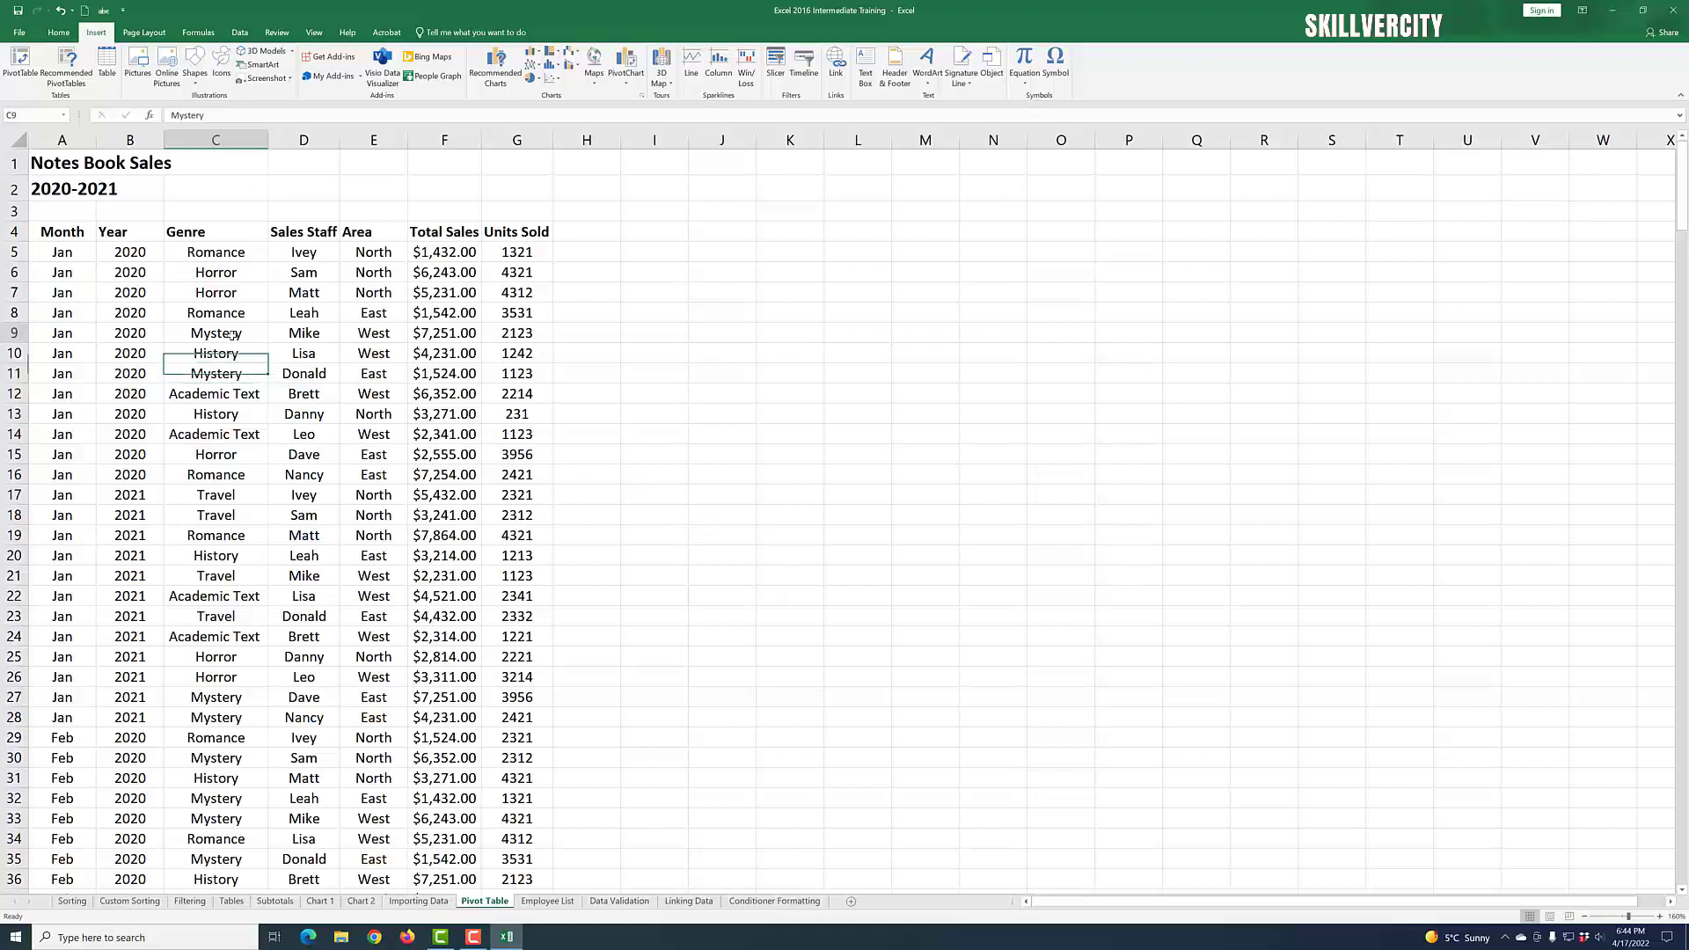
pyautogui.click(670, 383)
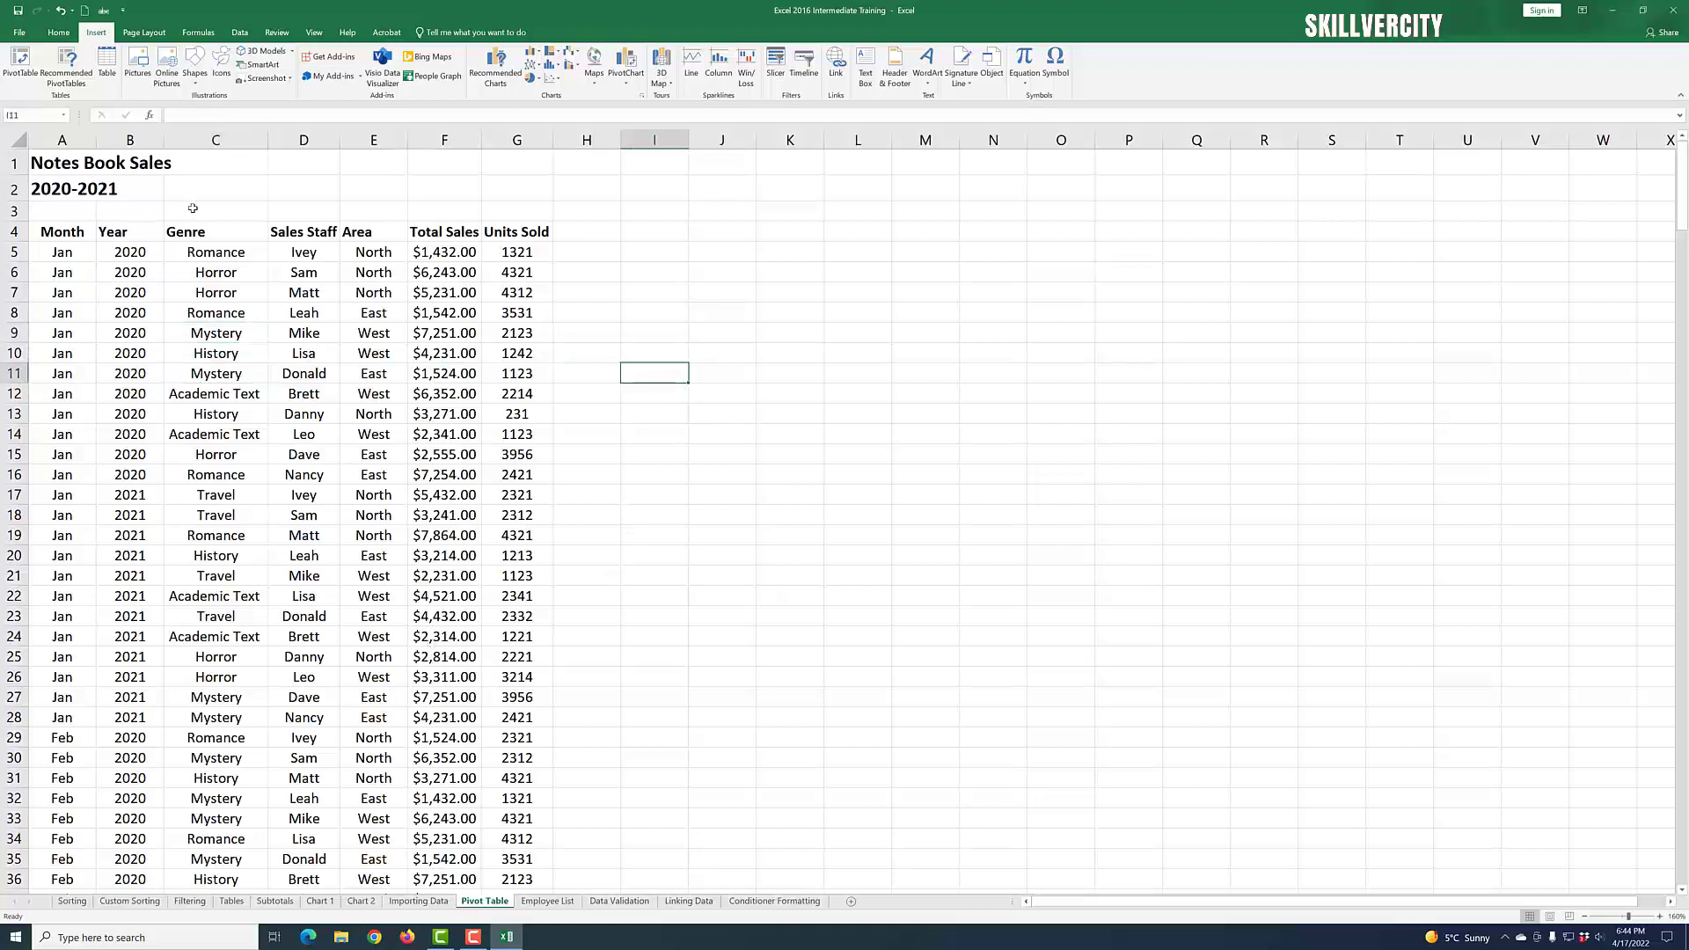
pyautogui.click(27, 81)
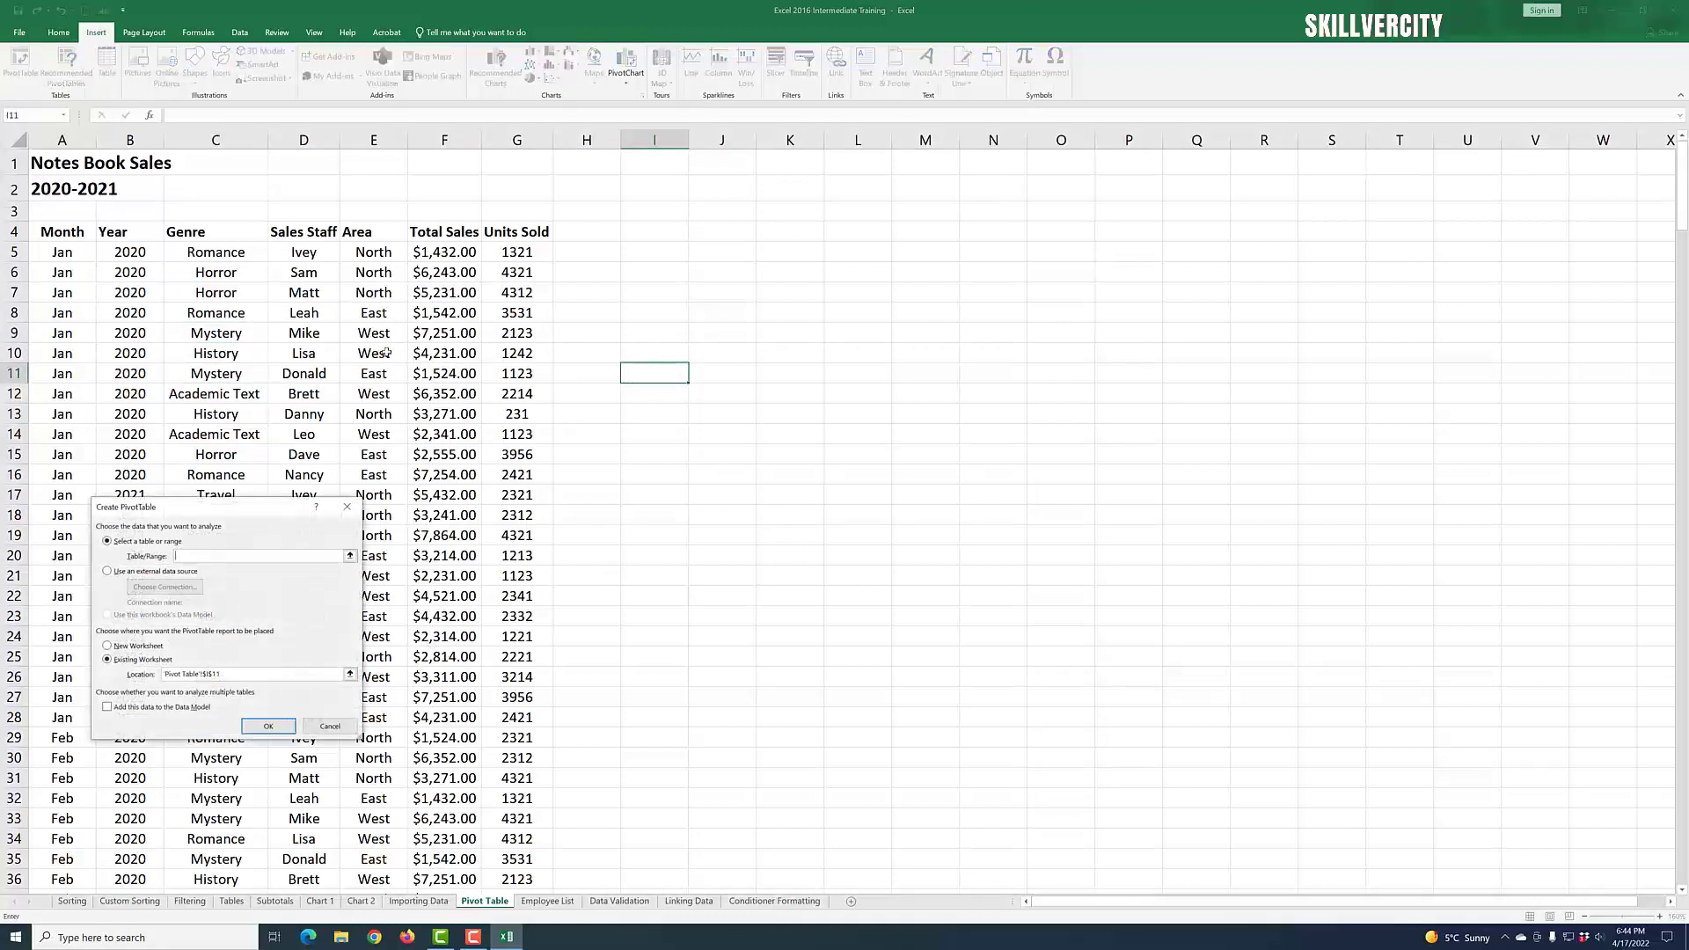
pyautogui.moveTo(185, 513); pyautogui.dragTo(886, 346)
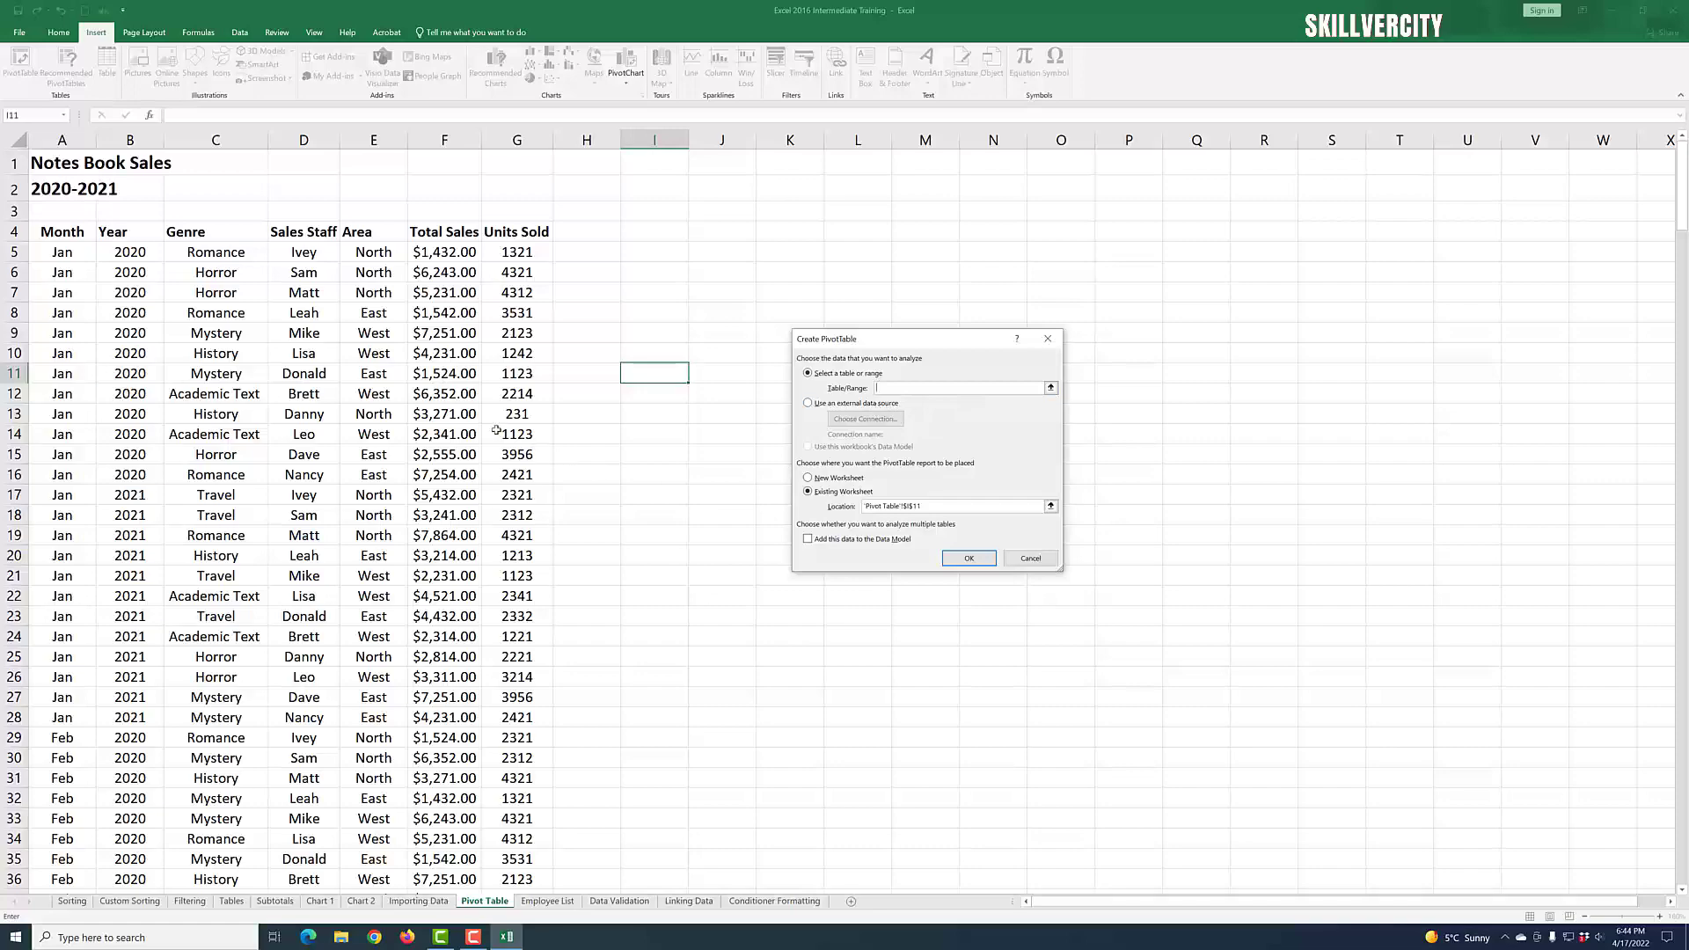
pyautogui.scroll(-10, 498, 431)
pyautogui.scroll(-20, 500, 426)
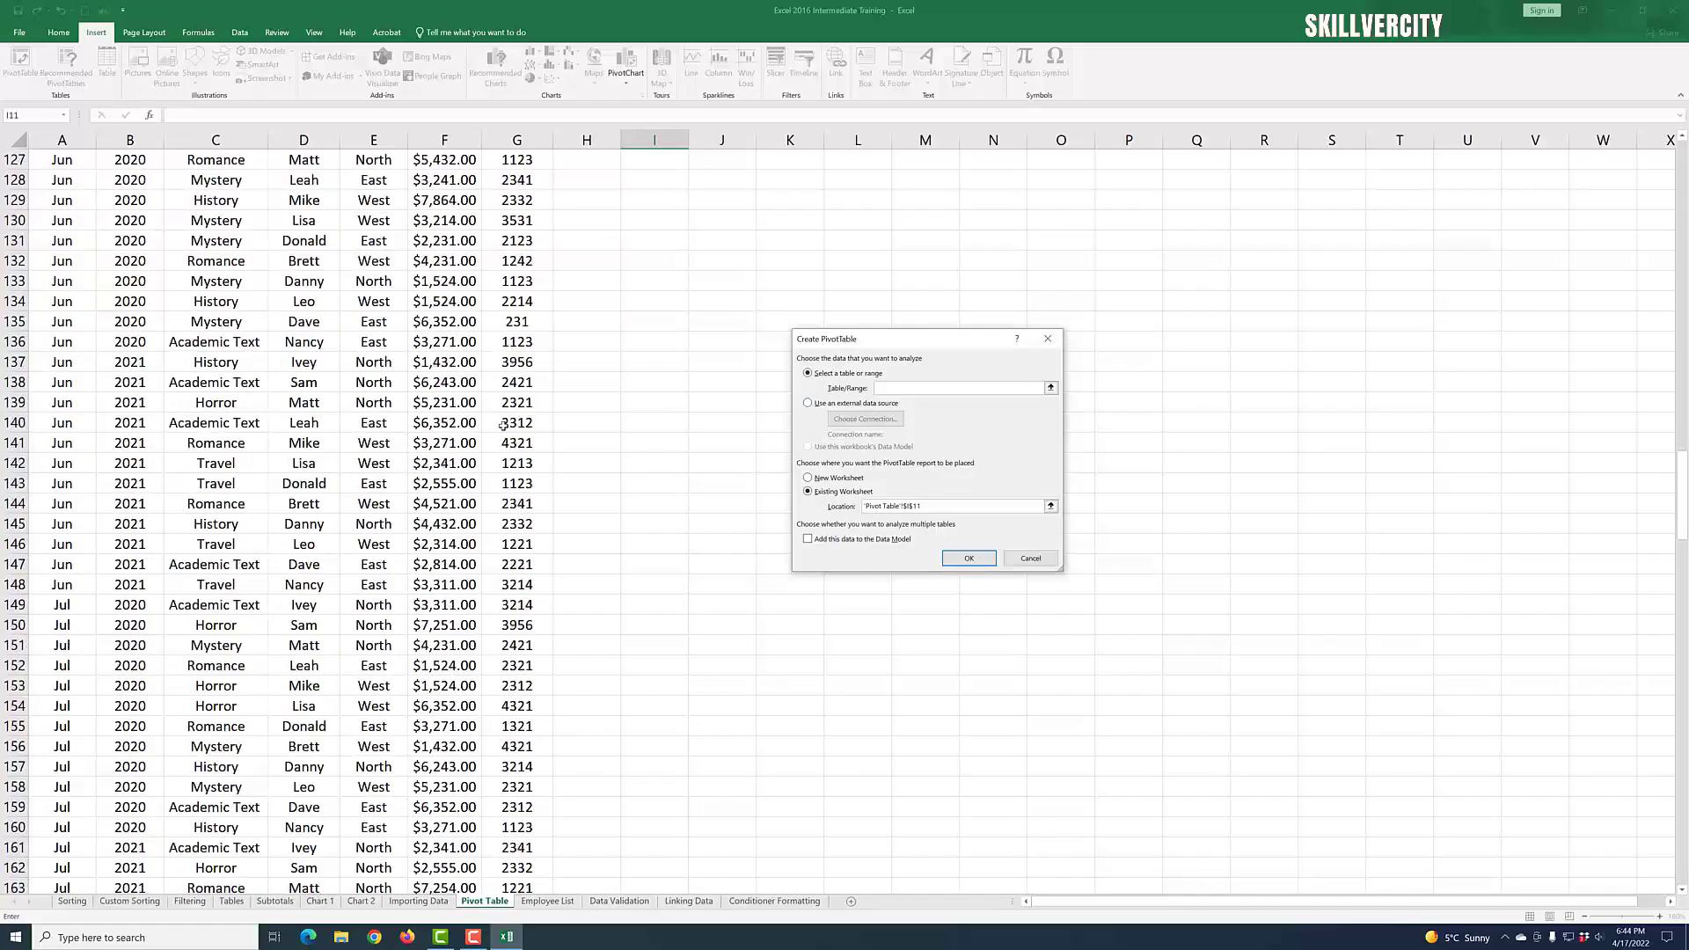
pyautogui.scroll(20, 503, 425)
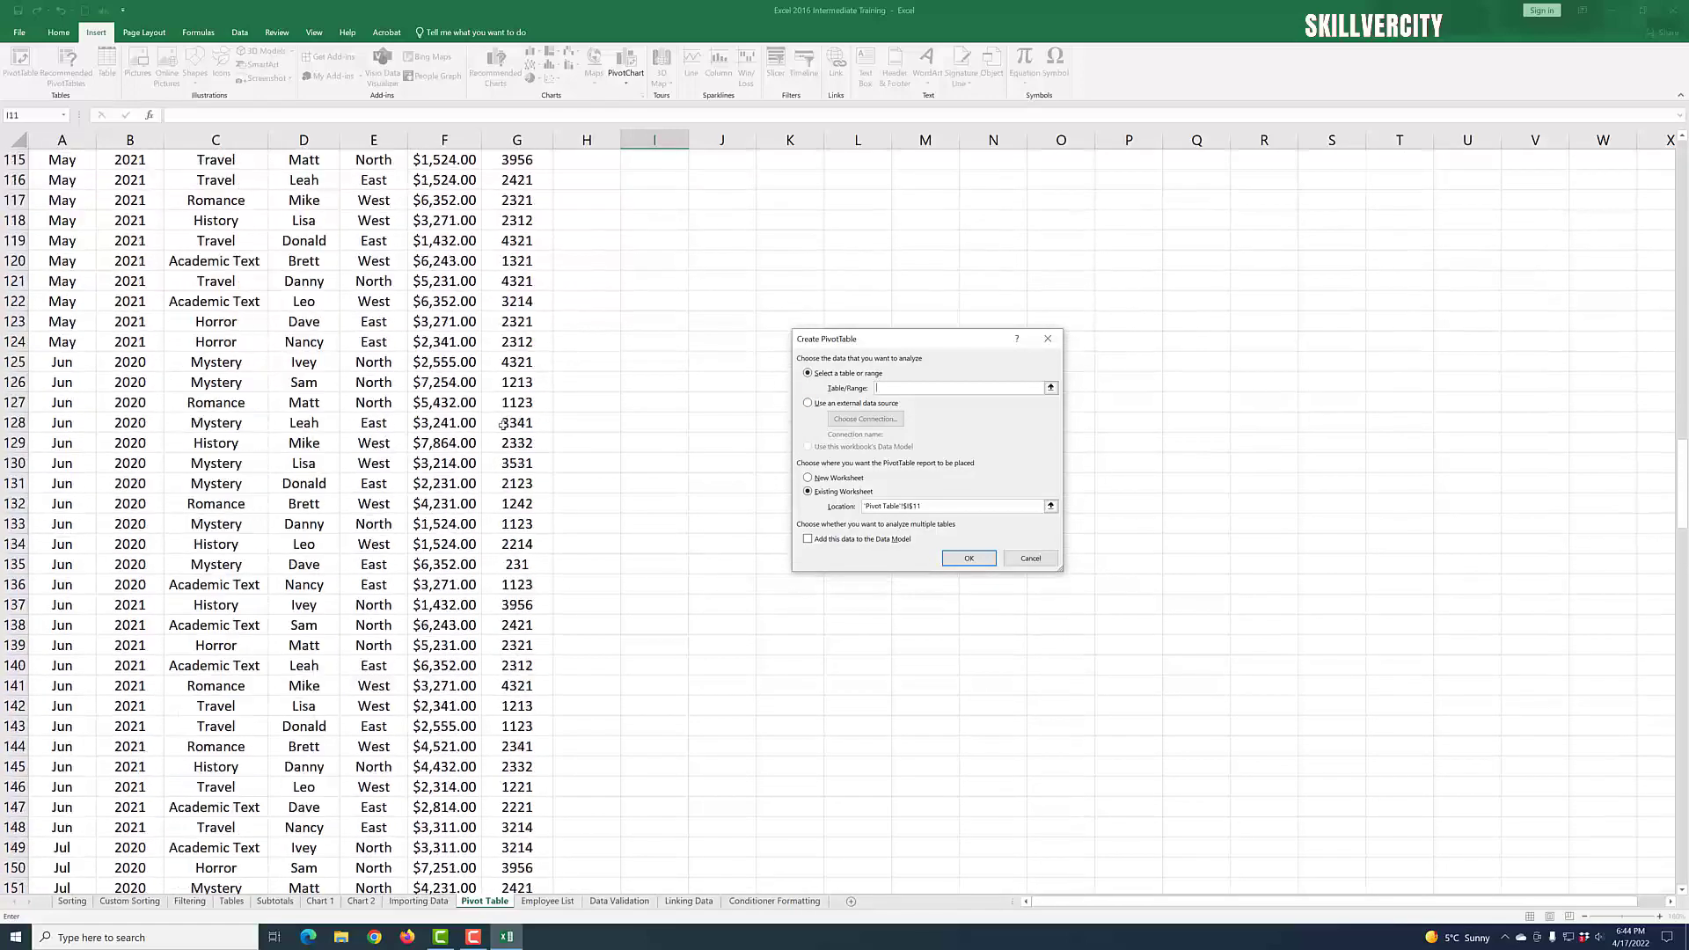
pyautogui.scroll(13, 502, 425)
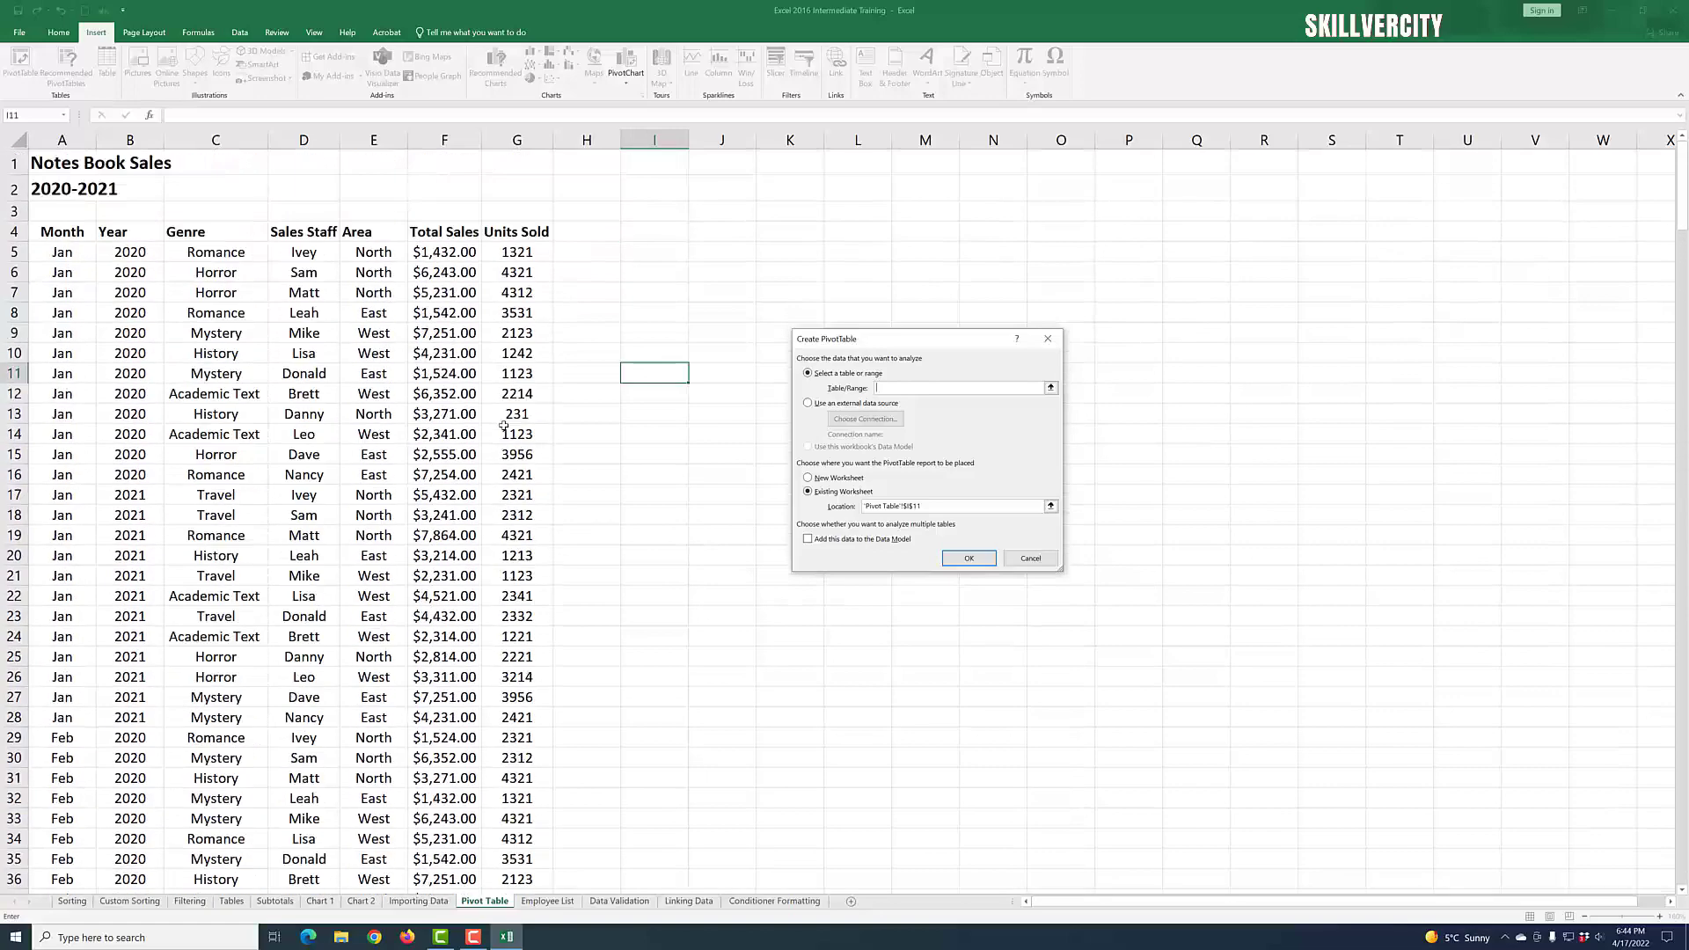
pyautogui.click(1041, 567)
# - Create a PivotTable on a new worksheet from the Notes Book Sales data on the Pivot Table sheet
pyautogui.click(230, 370)
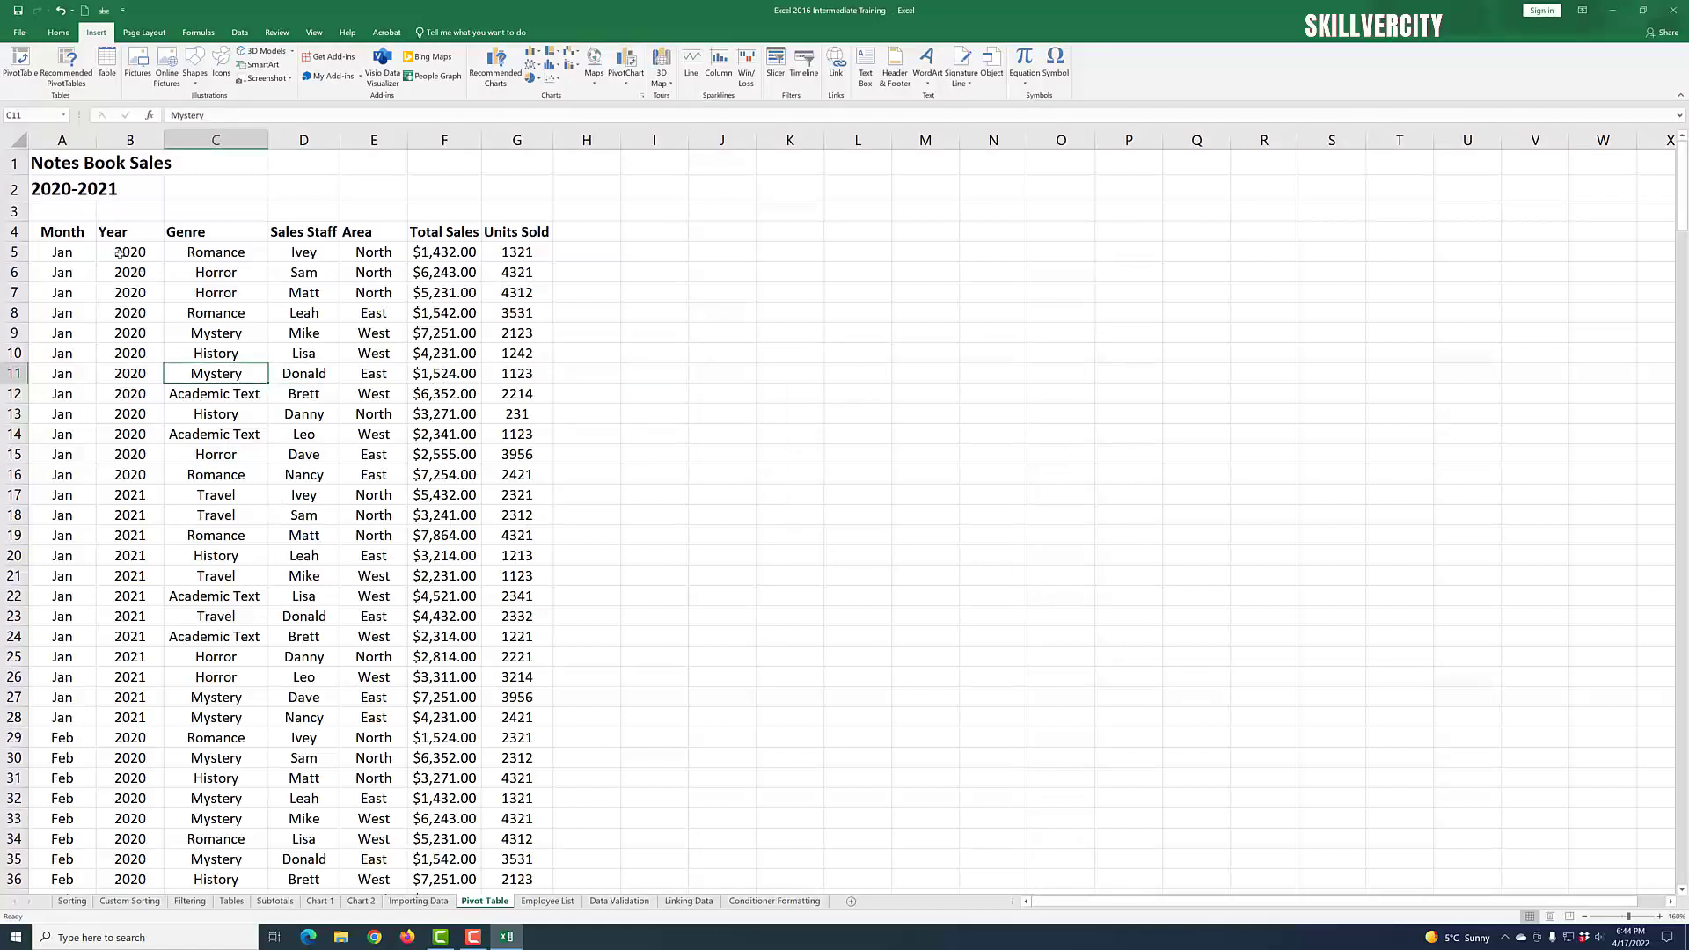
pyautogui.click(20, 63)
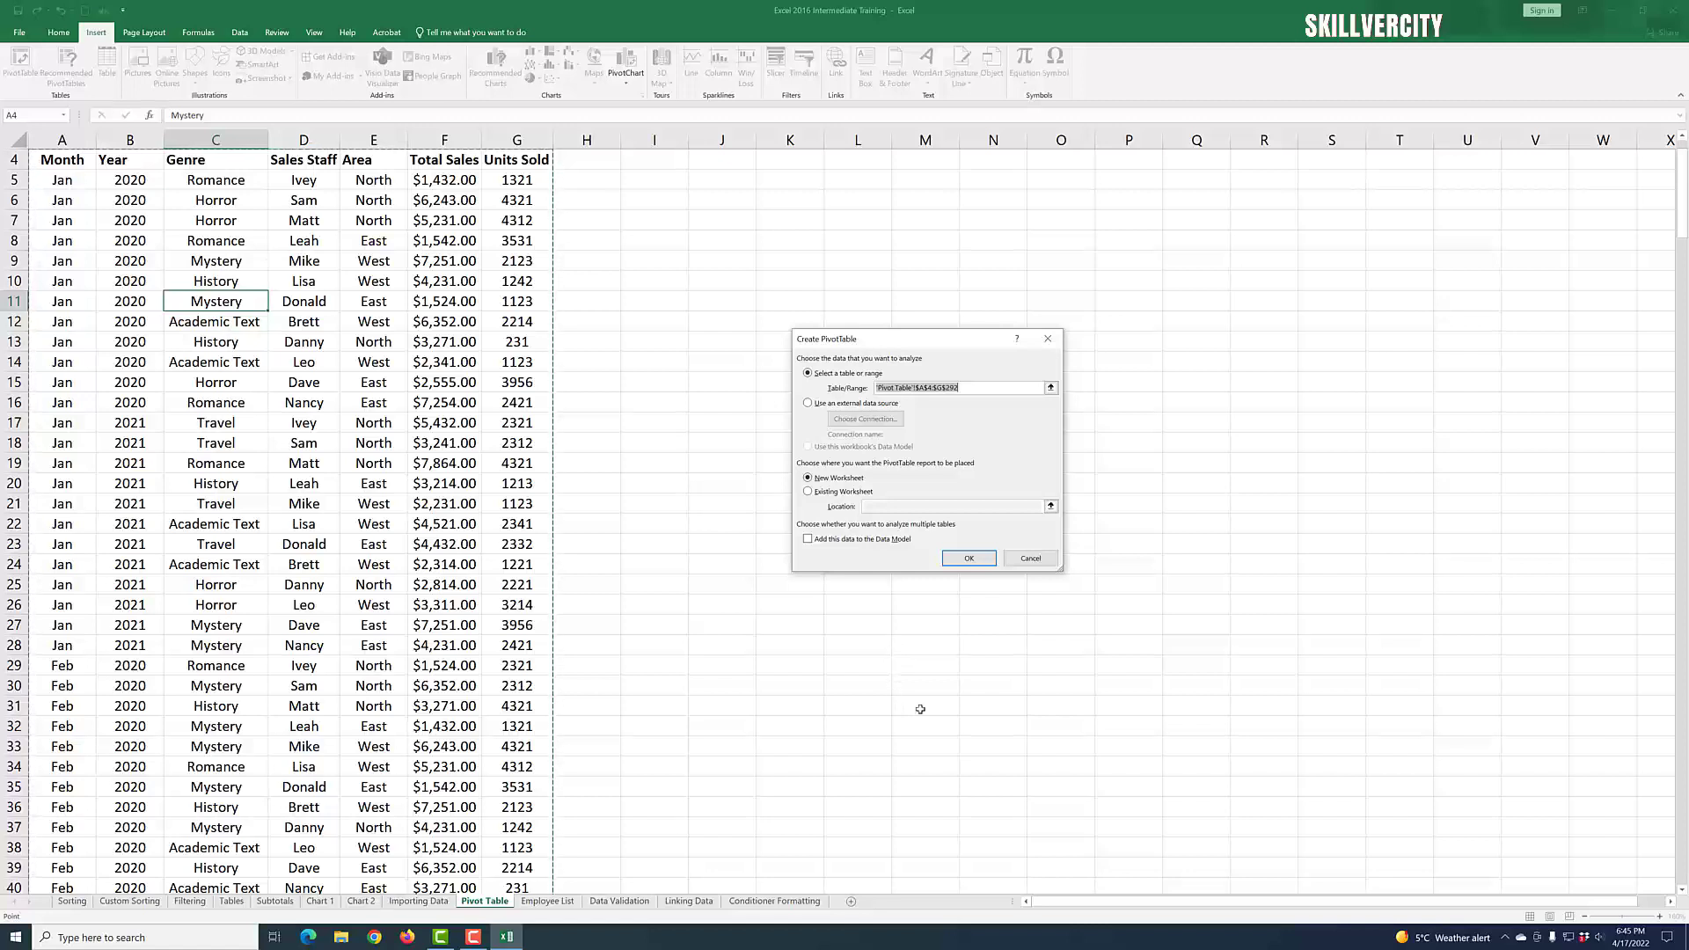
pyautogui.click(971, 559)
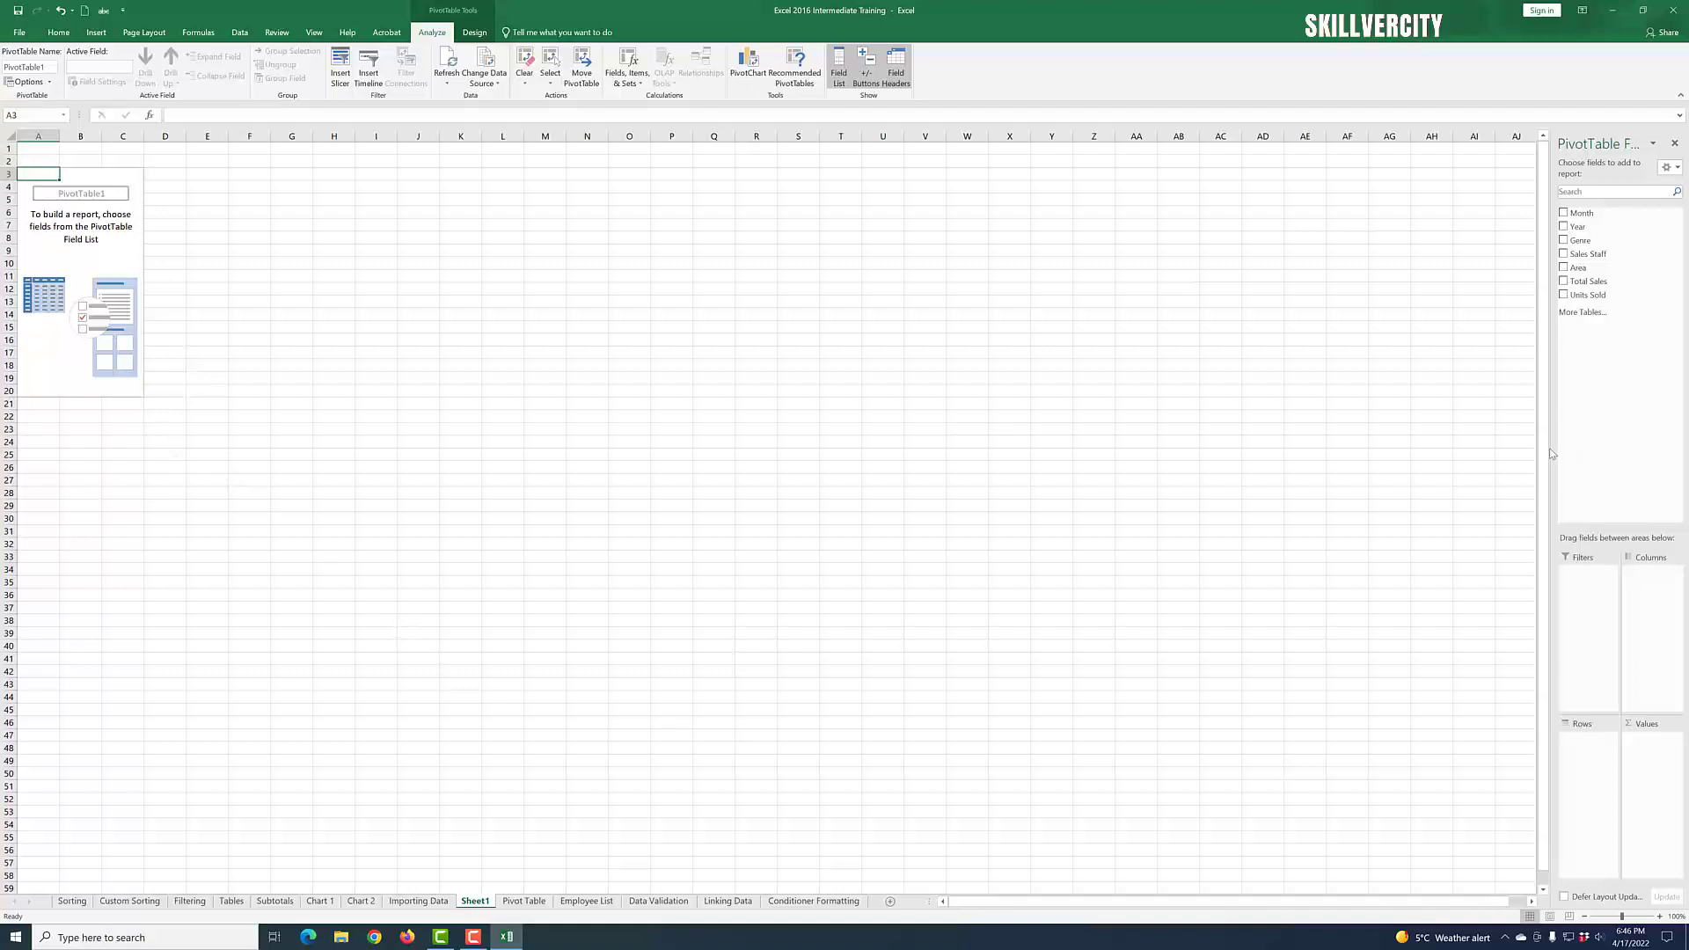
# - Widen the PivotTable Fields pane and enlarge the new worksheet's view to 150%
pyautogui.moveTo(1548, 454); pyautogui.dragTo(1165, 441)
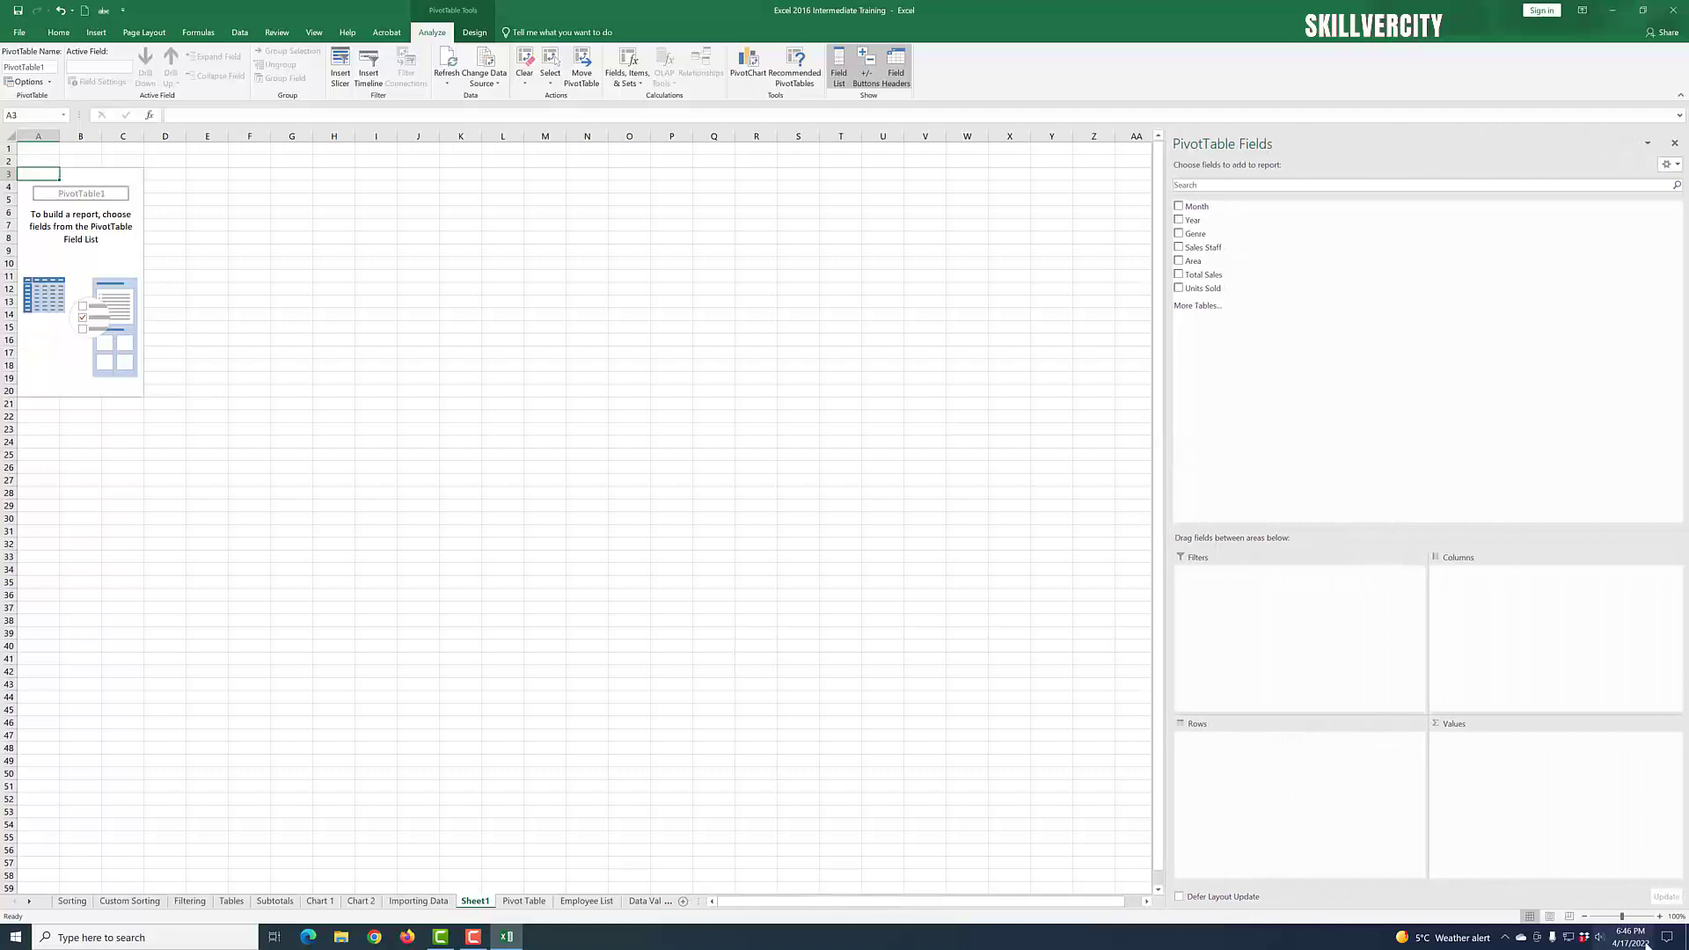
pyautogui.click(1660, 917)
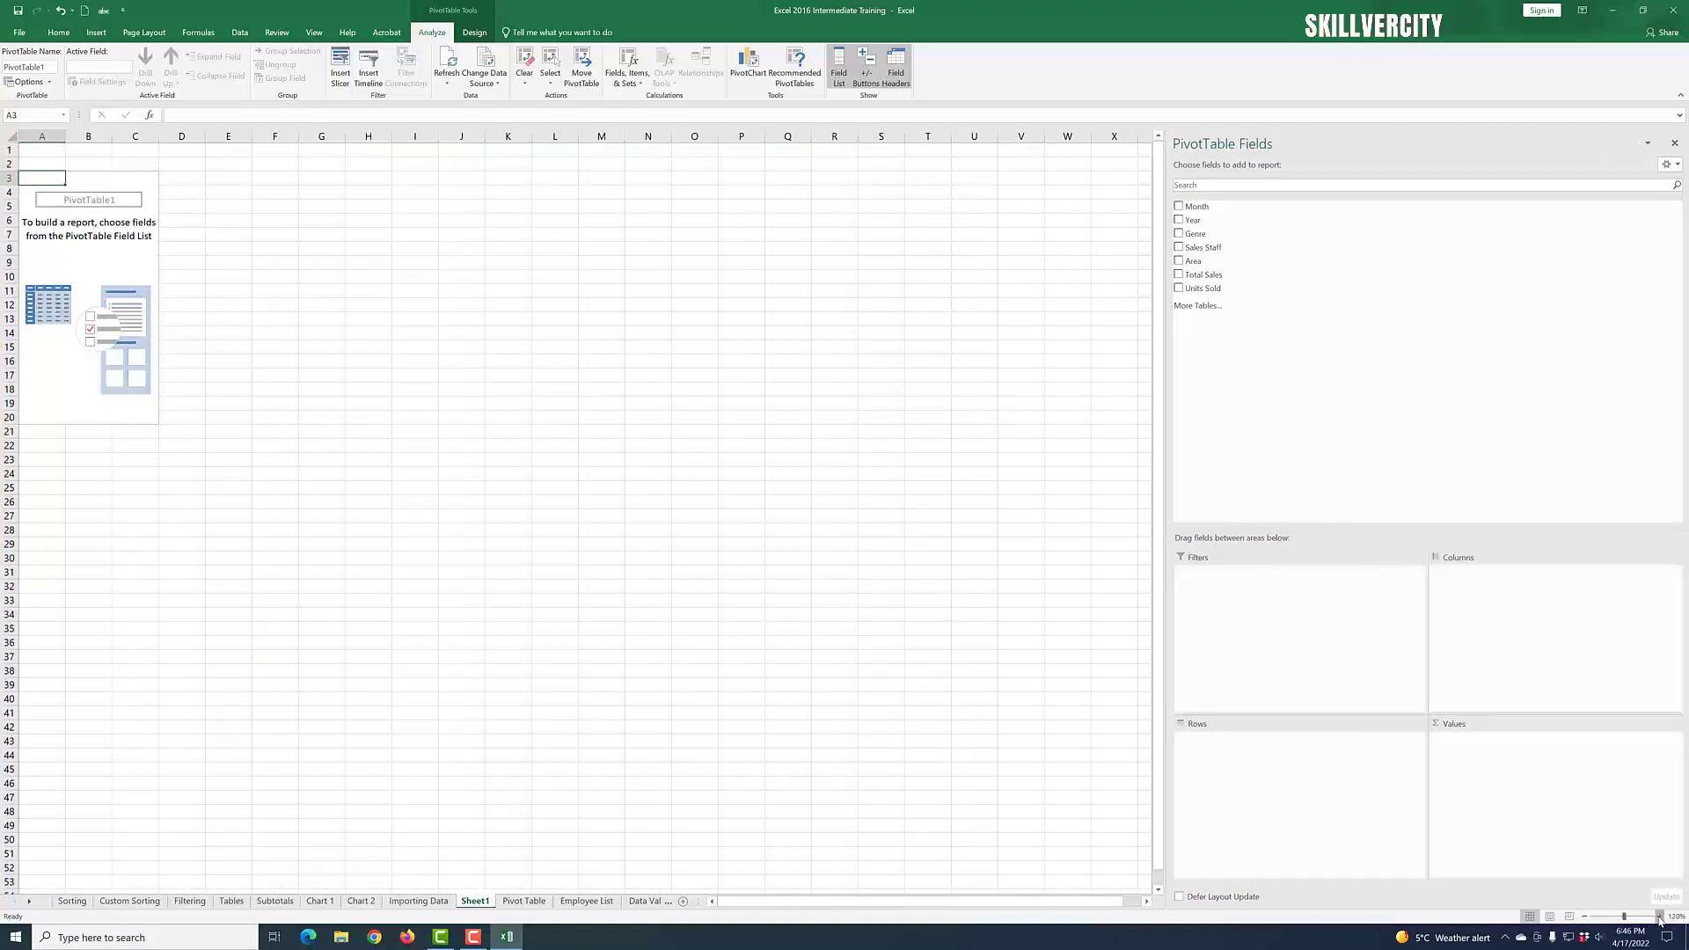
pyautogui.click(1659, 916)
pyautogui.click(1659, 917)
pyautogui.click(1659, 917)
pyautogui.click(1659, 917)
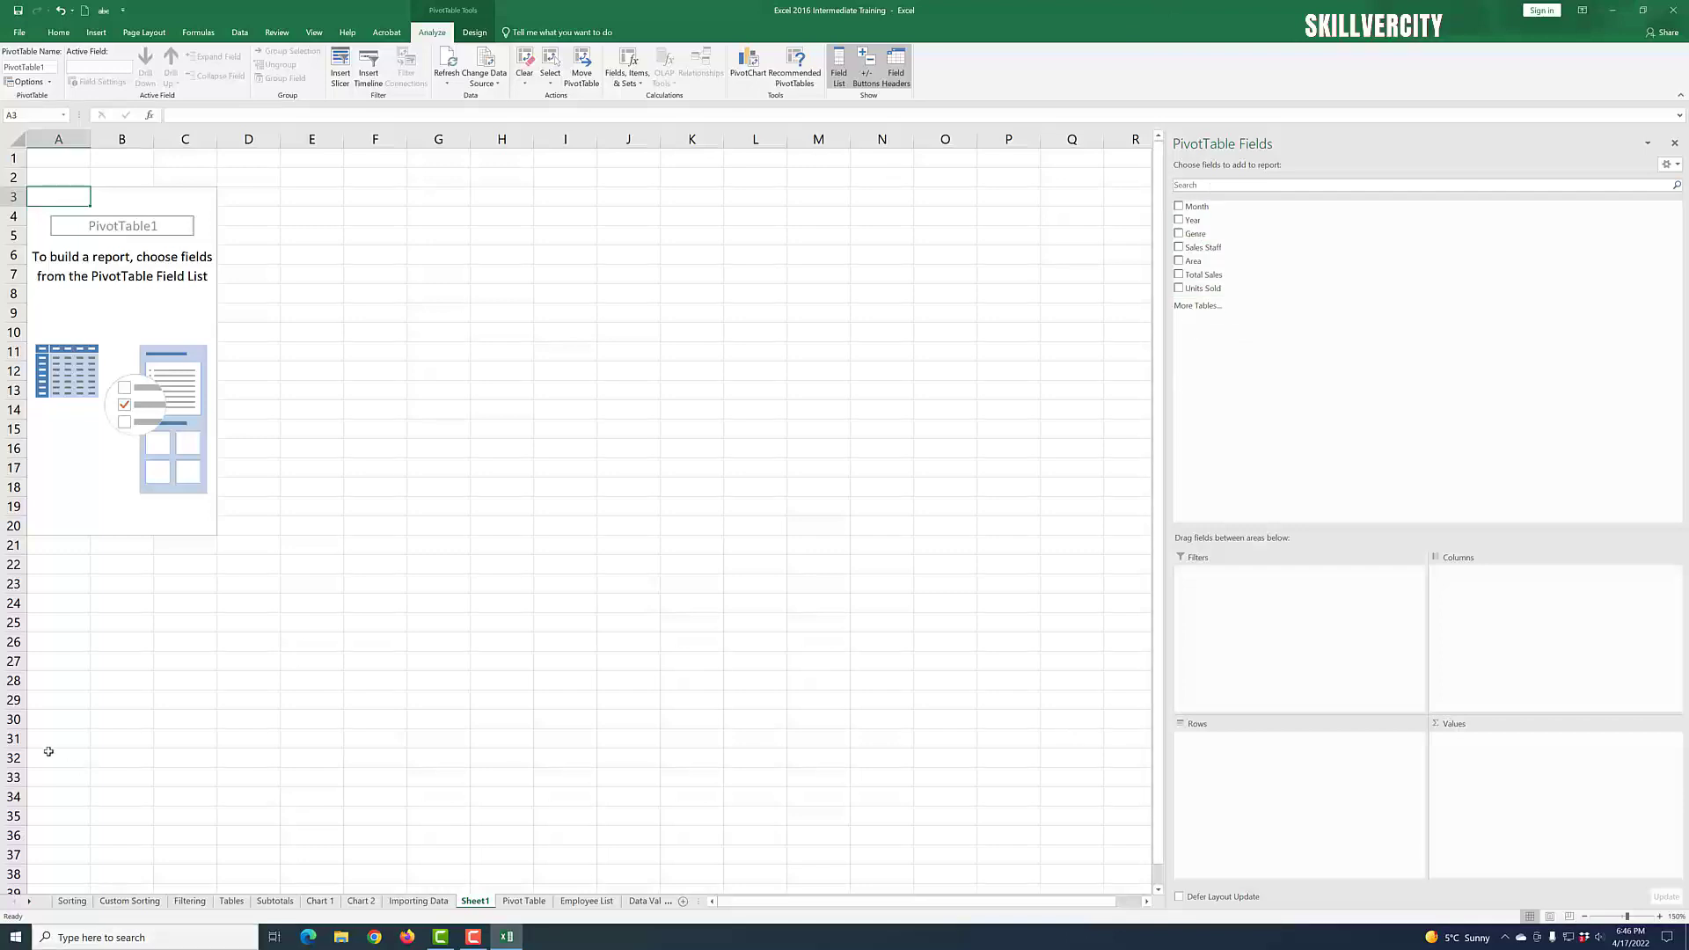
# - Examine the source sales data on the Pivot Table sheet, checking its months, years, genres and sales columns
pyautogui.click(523, 902)
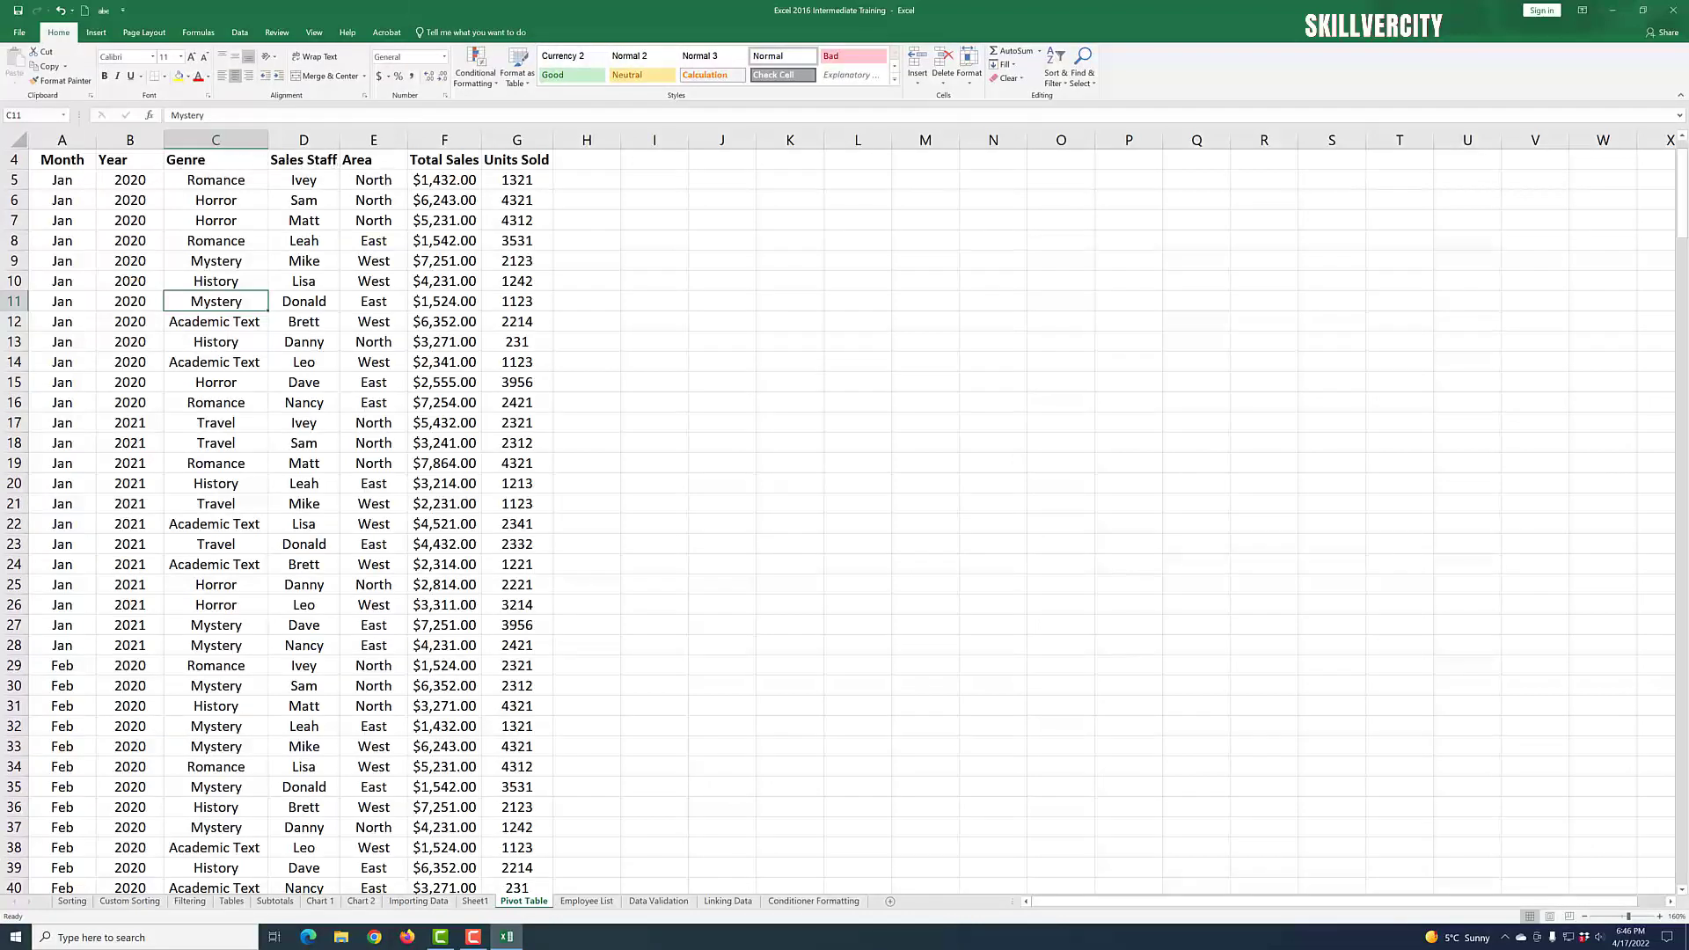
pyautogui.click(476, 902)
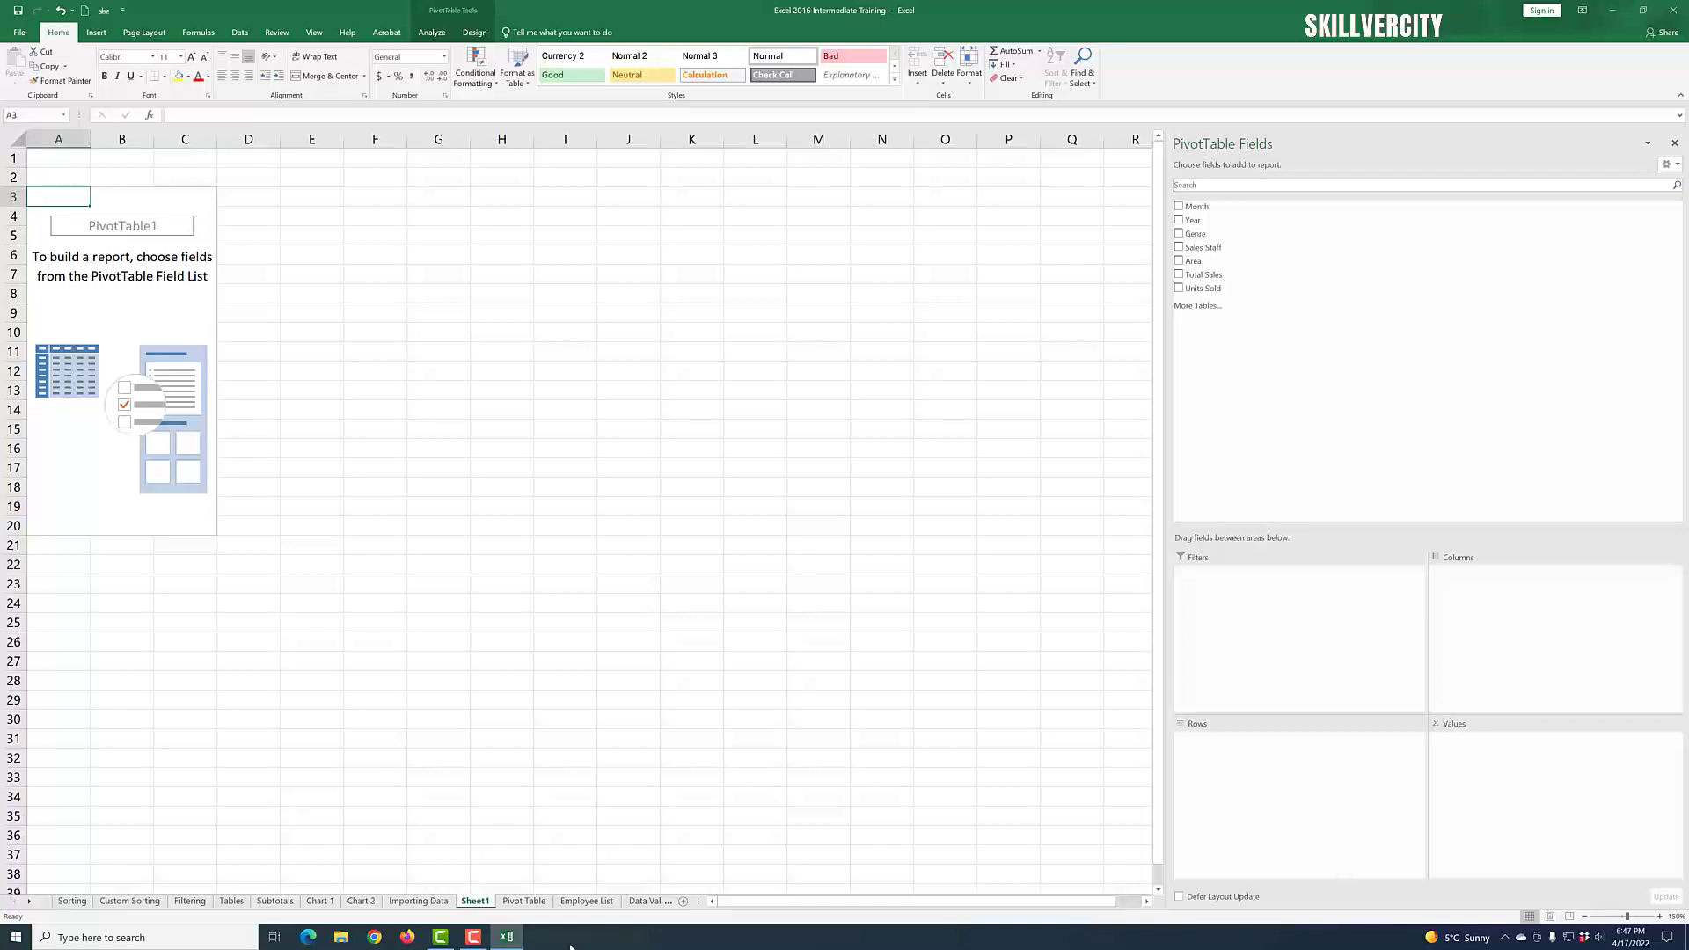
pyautogui.click(524, 901)
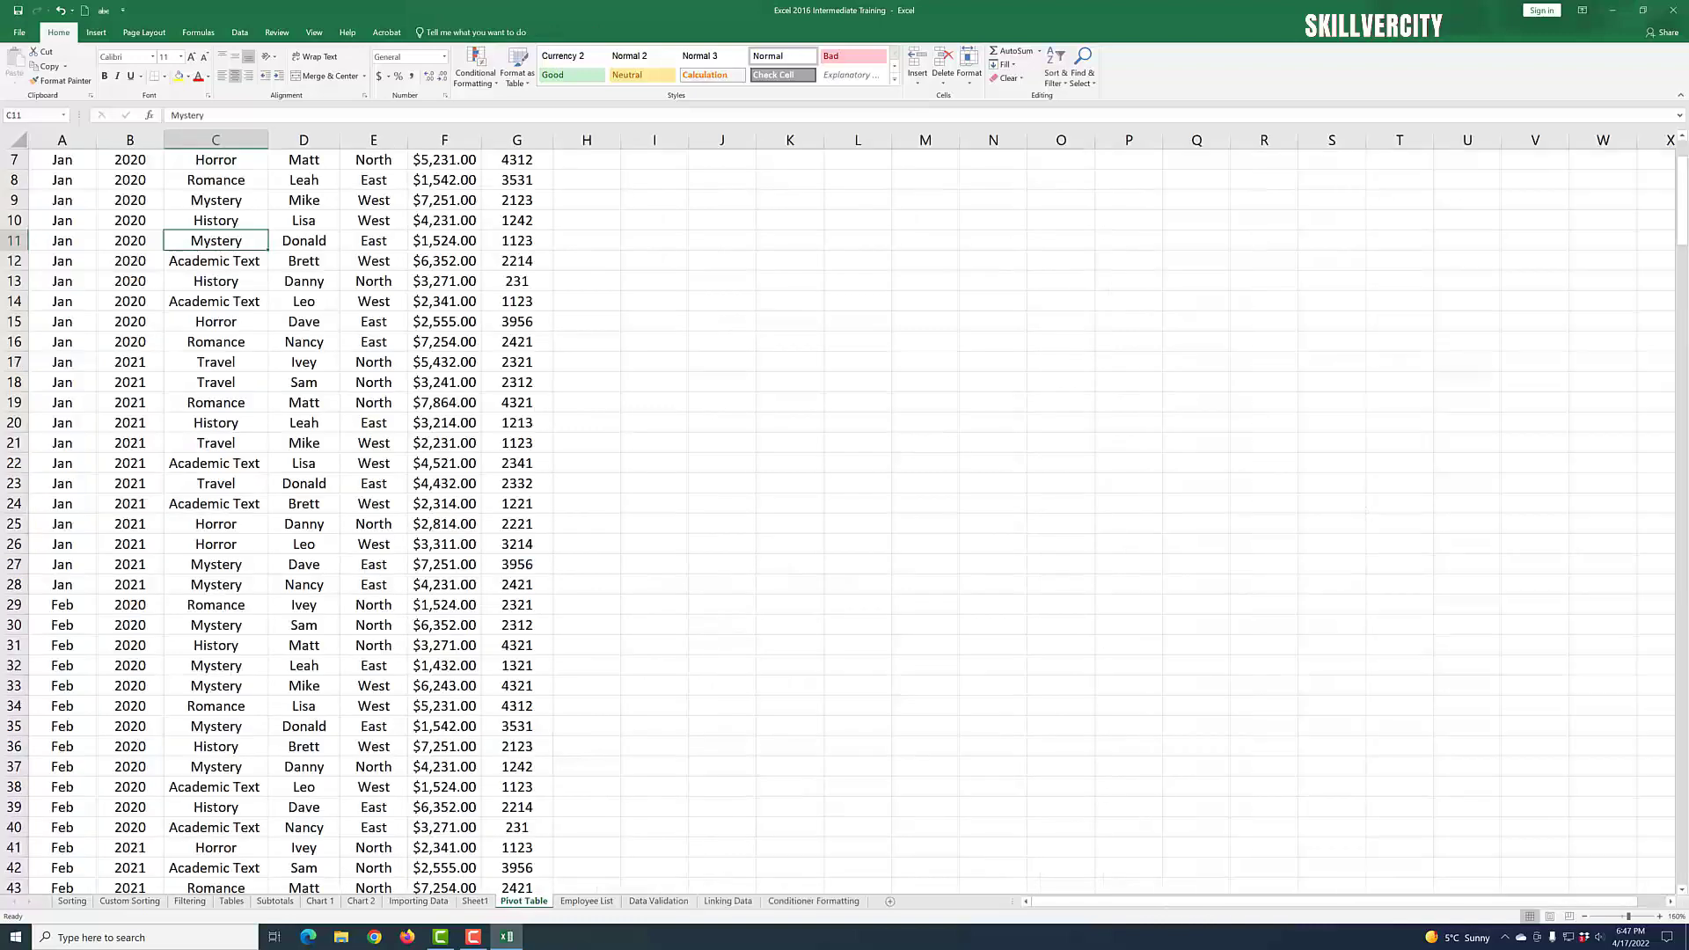
pyautogui.scroll(2, 112, 462)
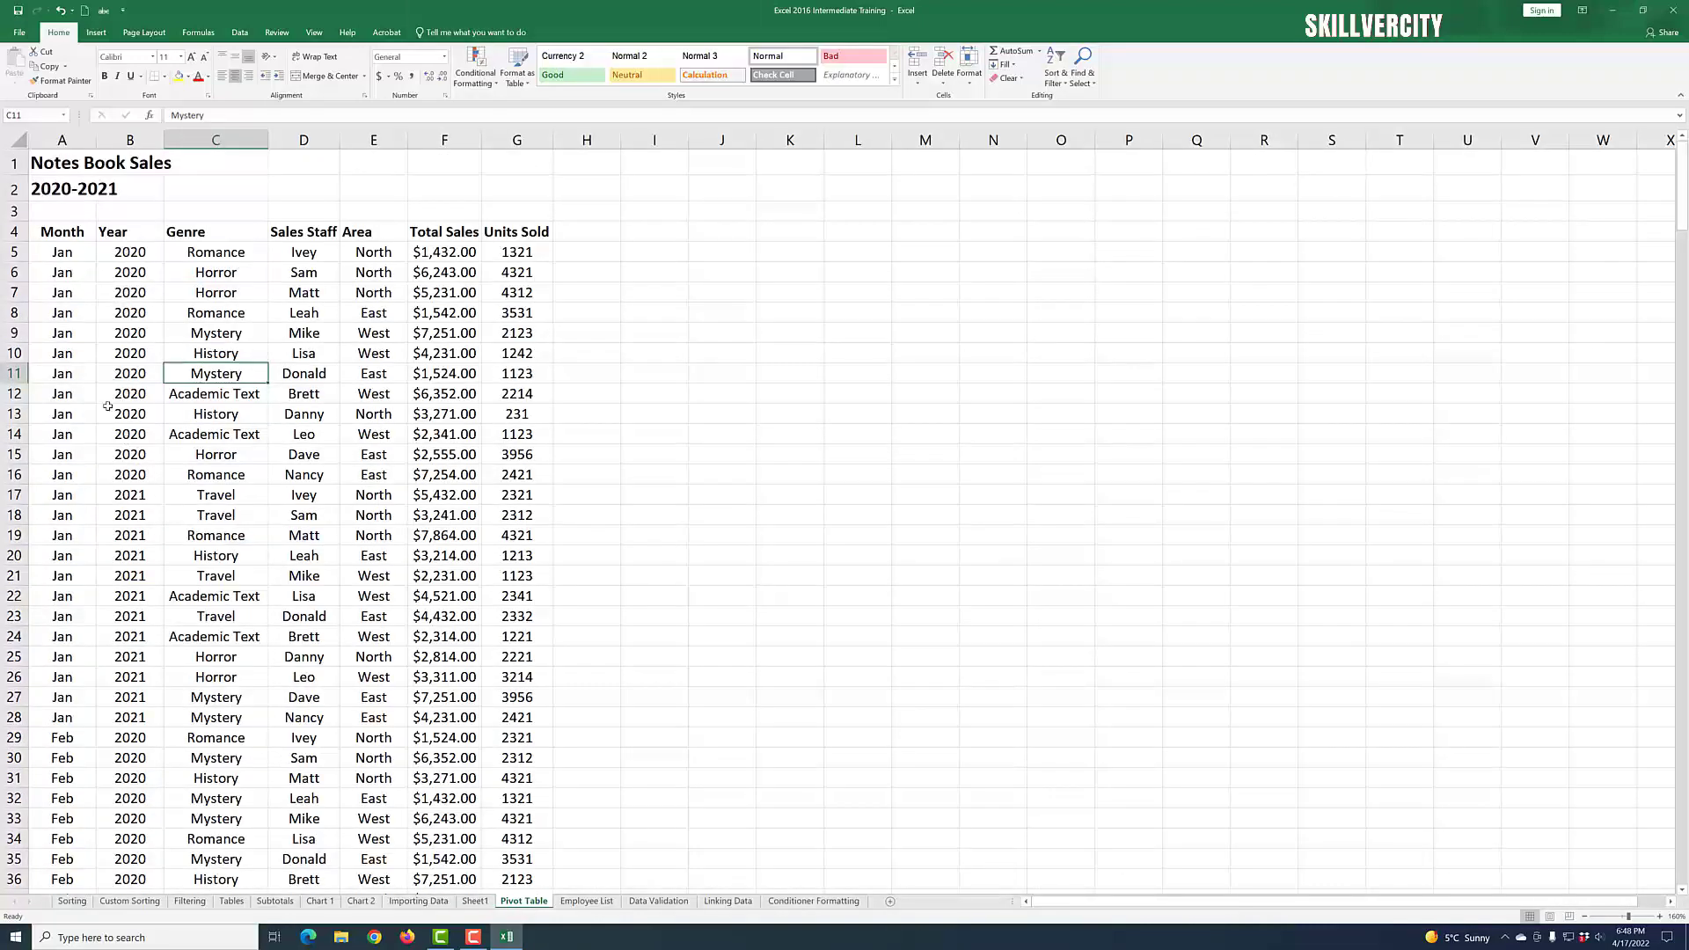
pyautogui.scroll(-2, 123, 480)
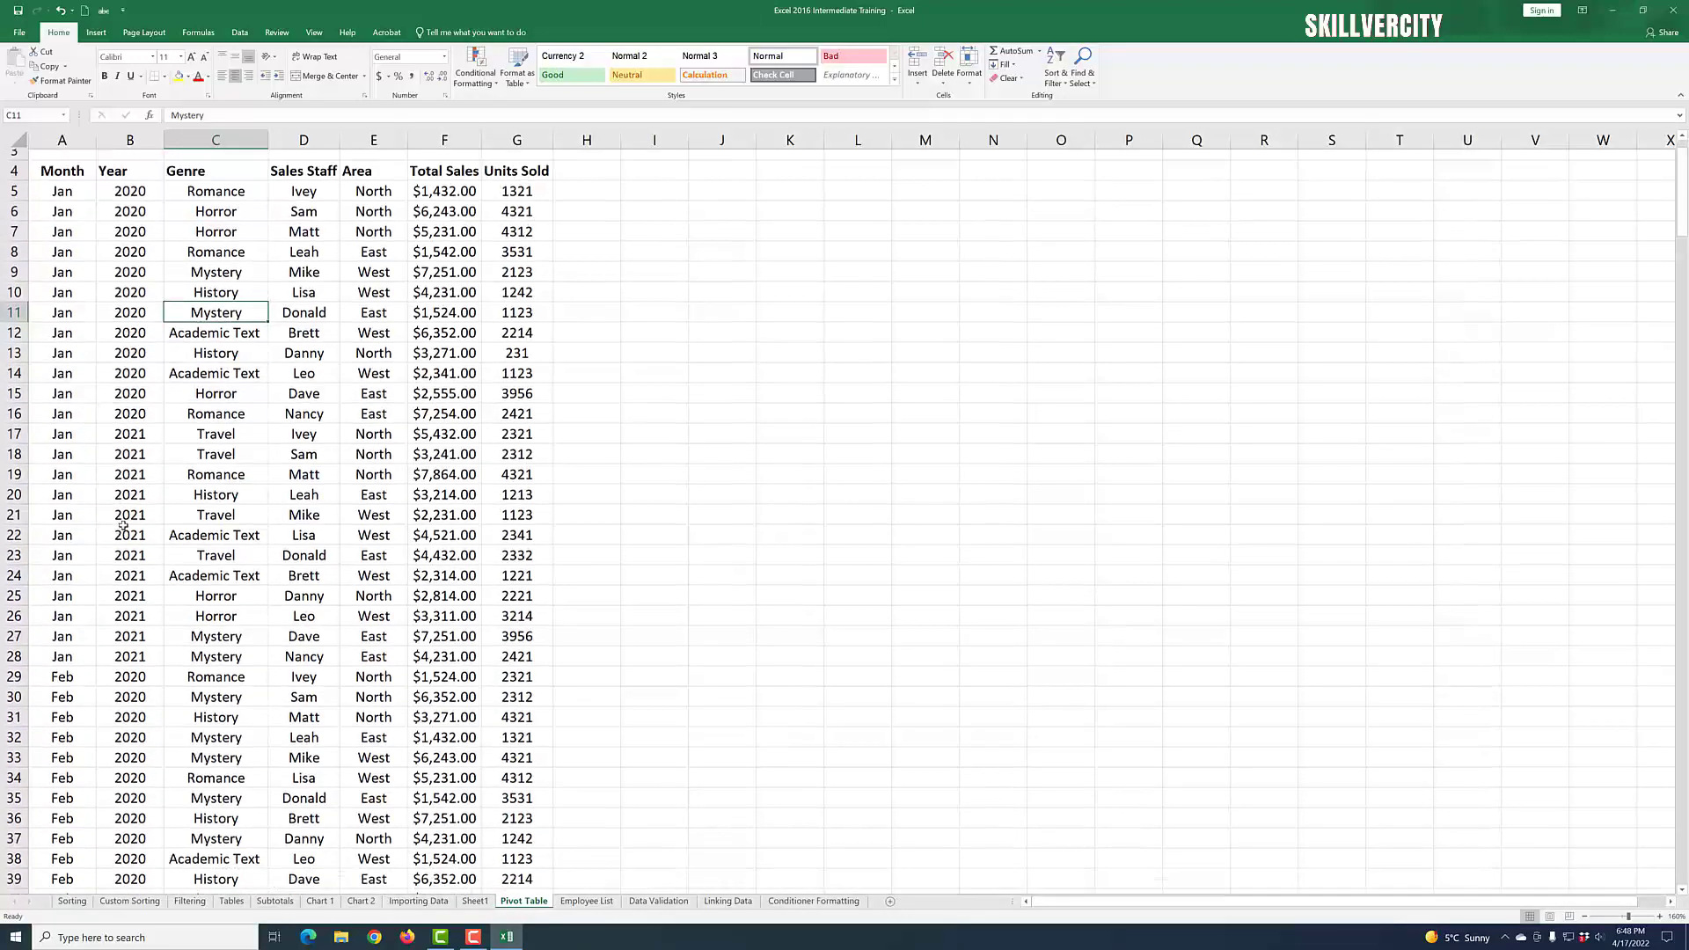
pyautogui.scroll(2, 125, 479)
pyautogui.scroll(-1, 127, 478)
pyautogui.scroll(1, 128, 510)
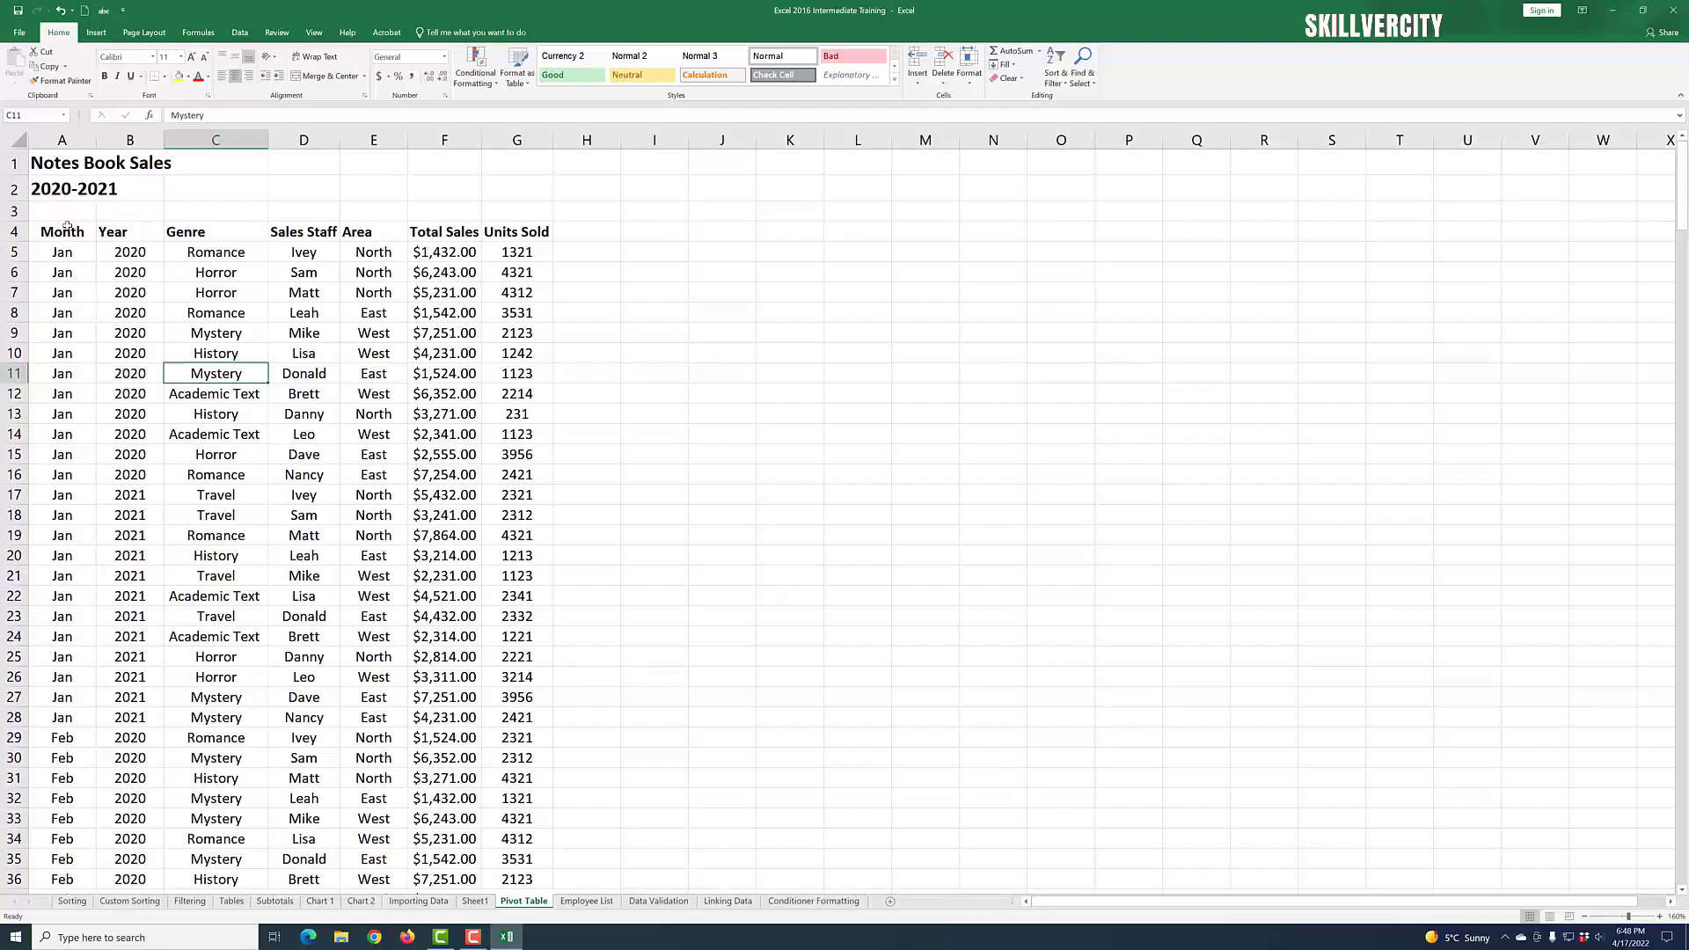
pyautogui.scroll(-4, 75, 535)
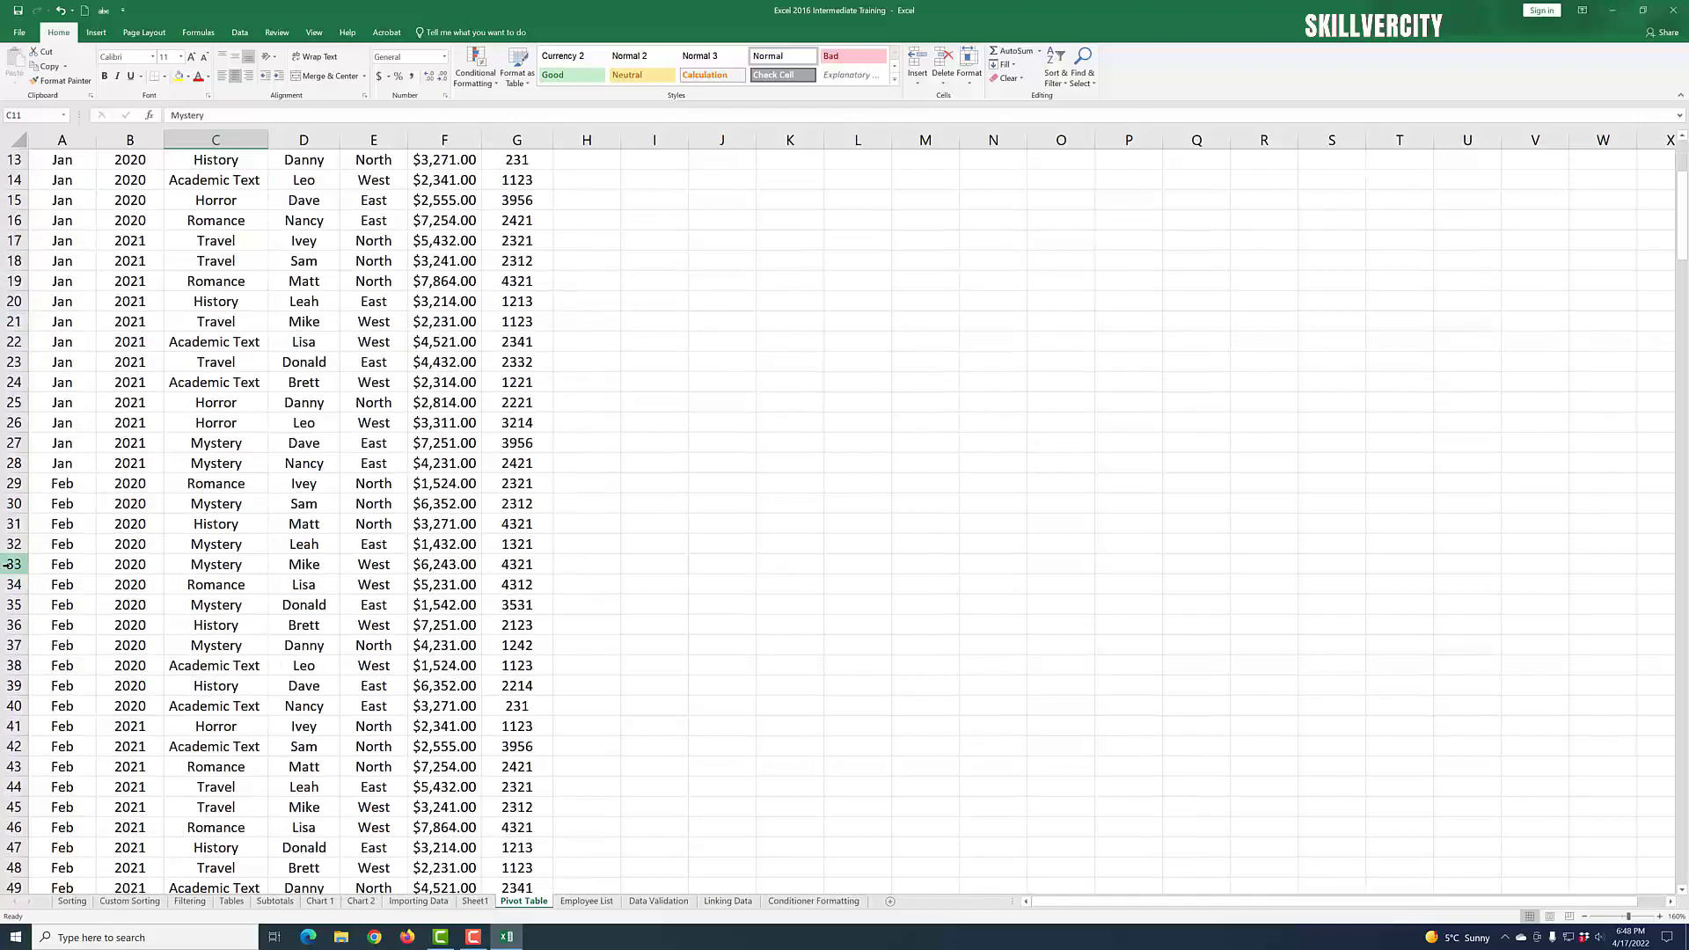
pyautogui.scroll(4, 322, 362)
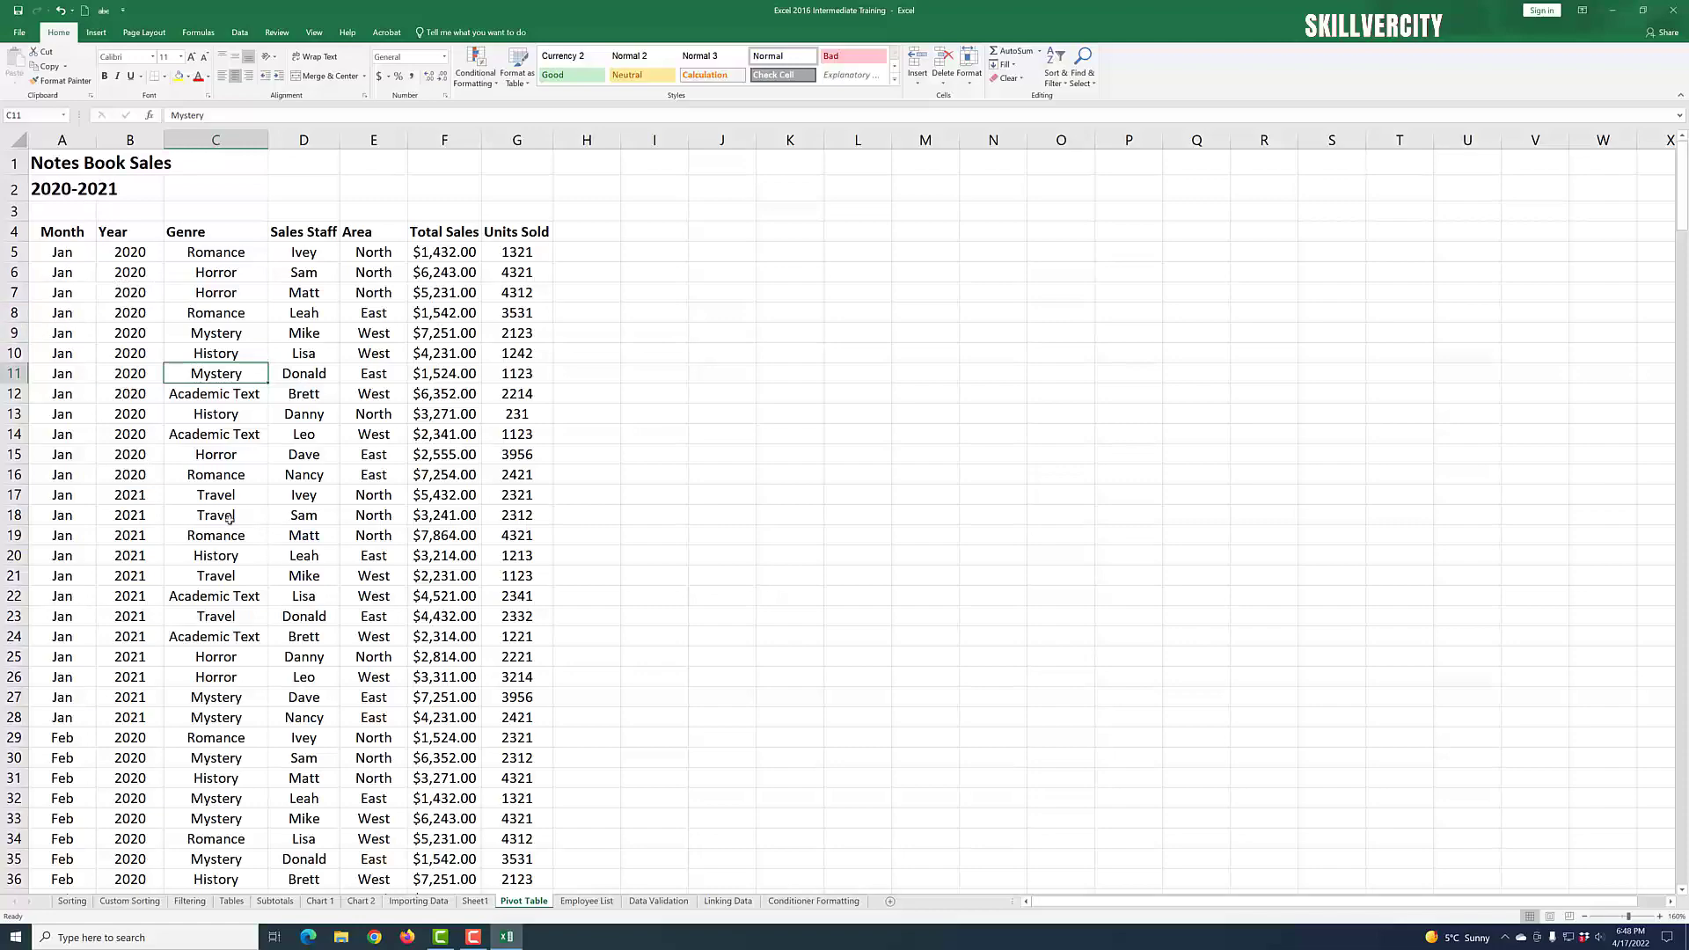
pyautogui.scroll(-7, 230, 516)
pyautogui.scroll(-15, 234, 512)
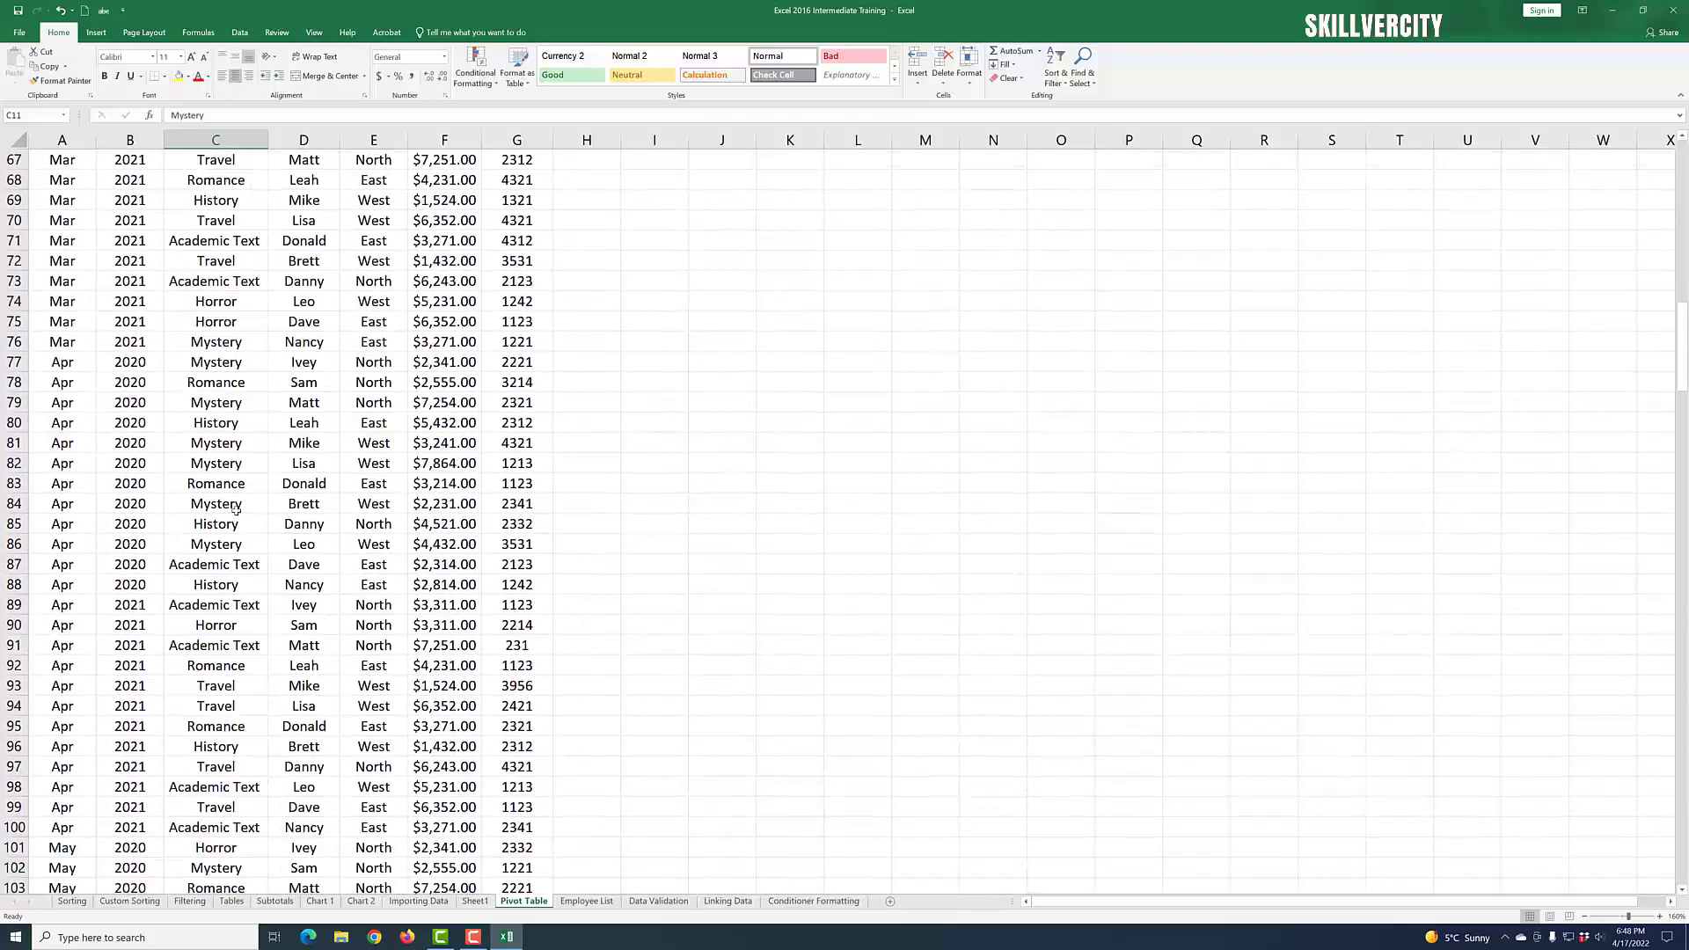
pyautogui.scroll(8, 236, 510)
pyautogui.scroll(6, 236, 509)
pyautogui.scroll(-20, 256, 504)
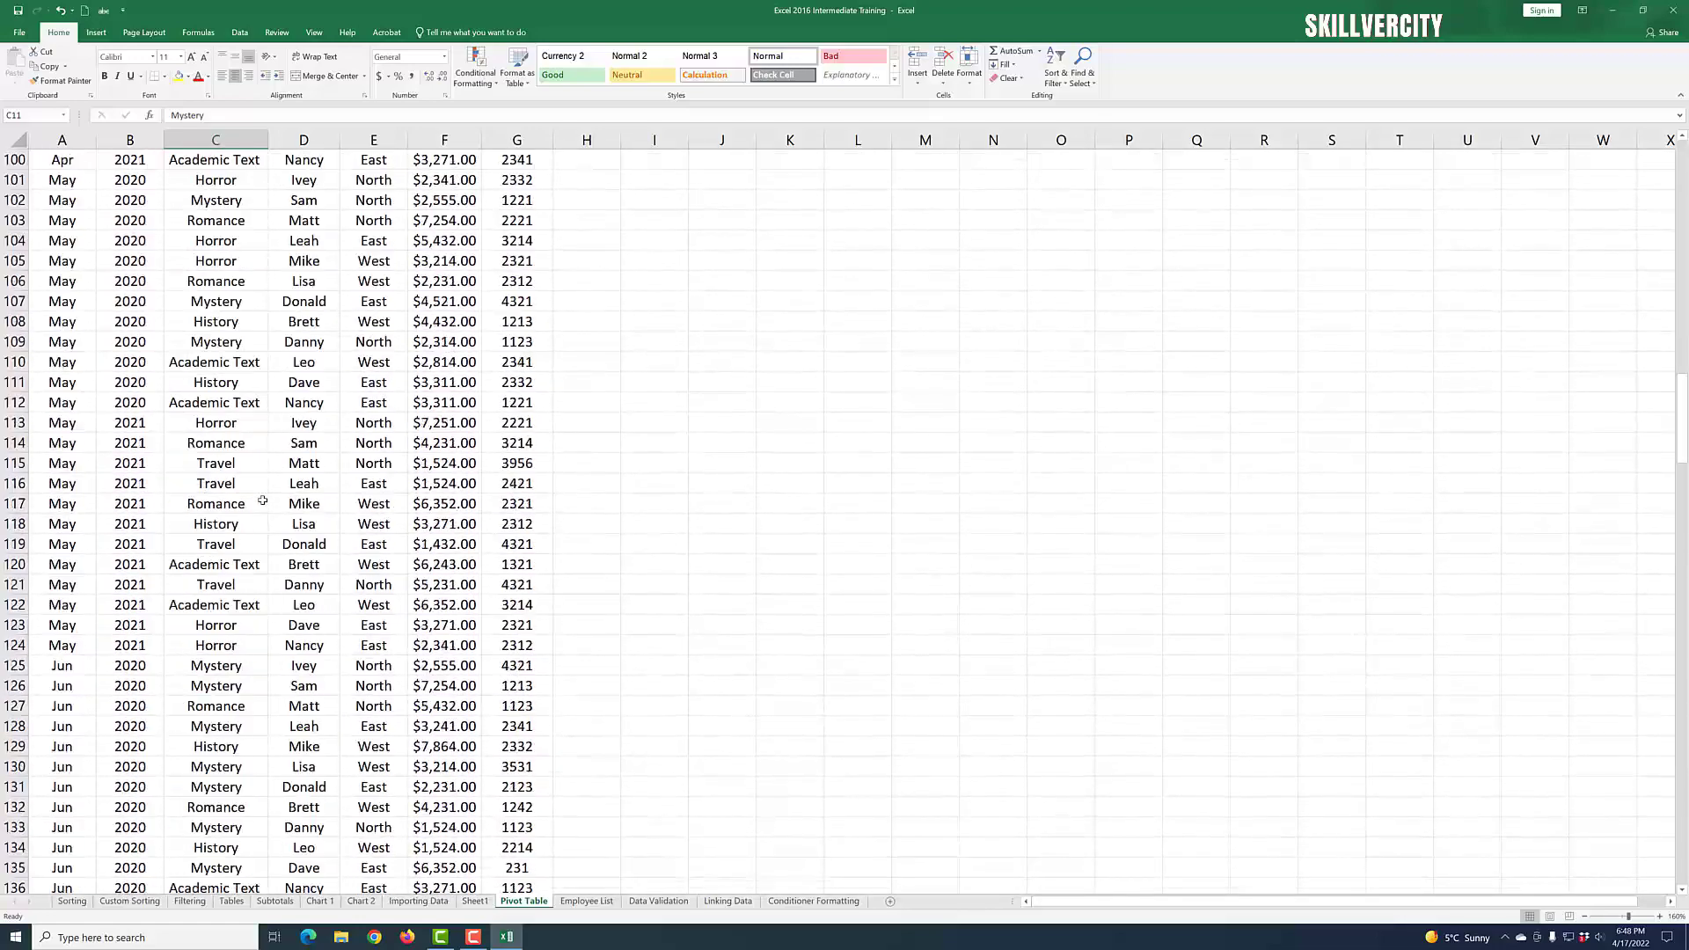
pyautogui.scroll(-10, 264, 498)
pyautogui.scroll(20, 265, 499)
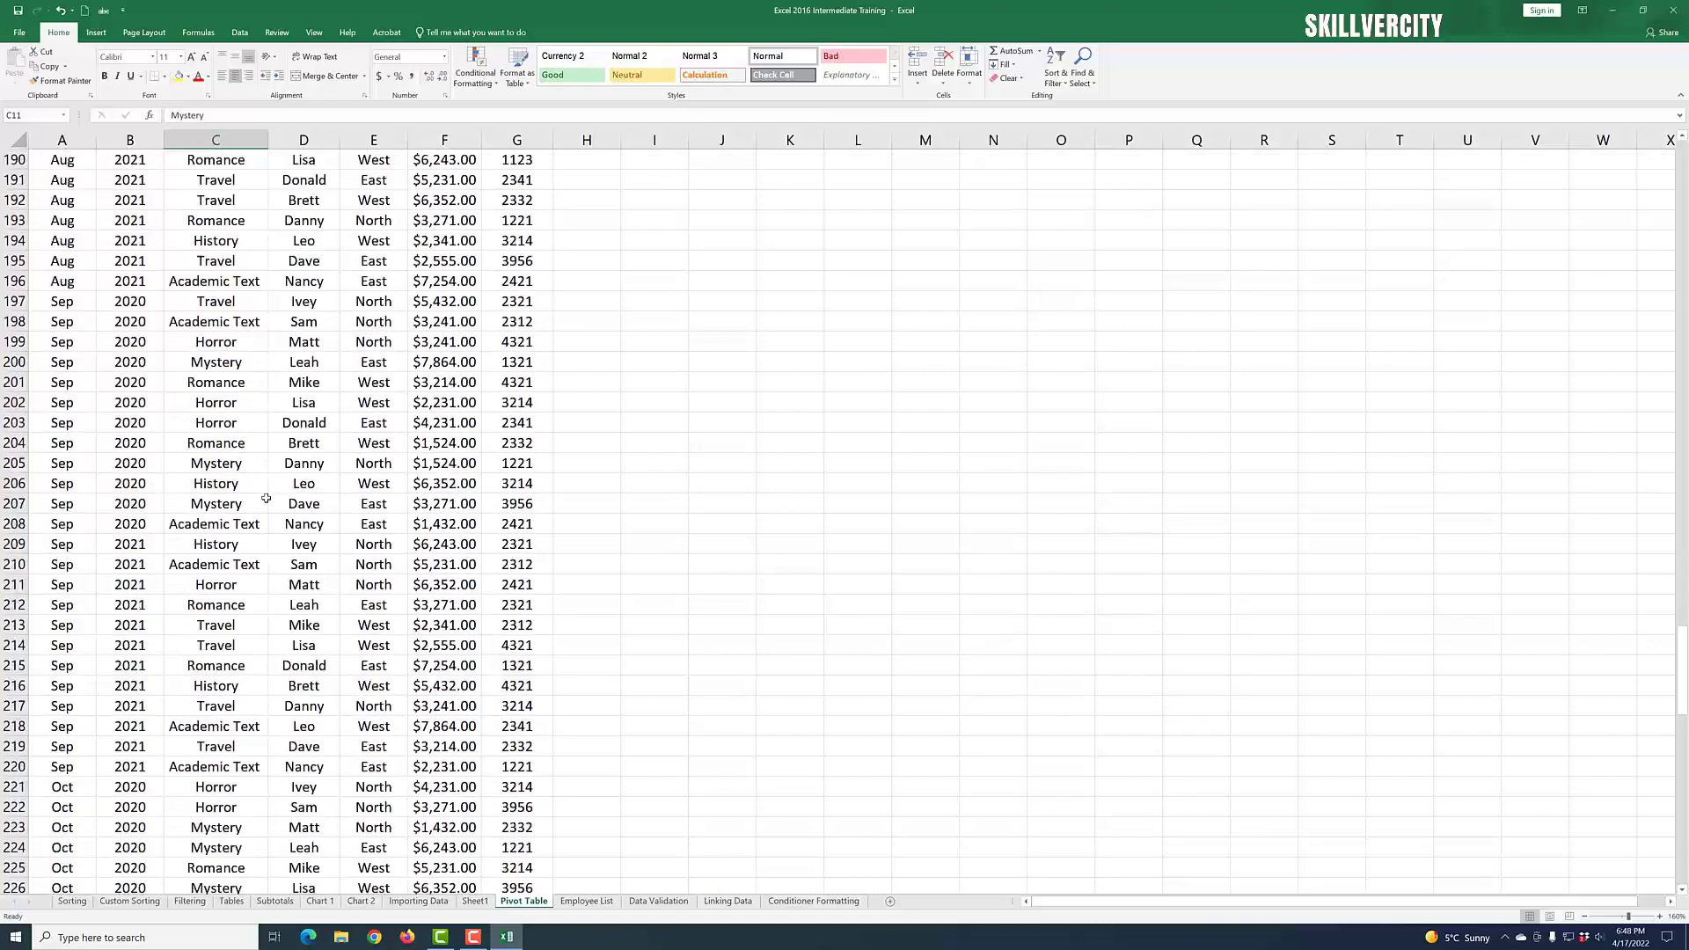
pyautogui.scroll(20, 266, 499)
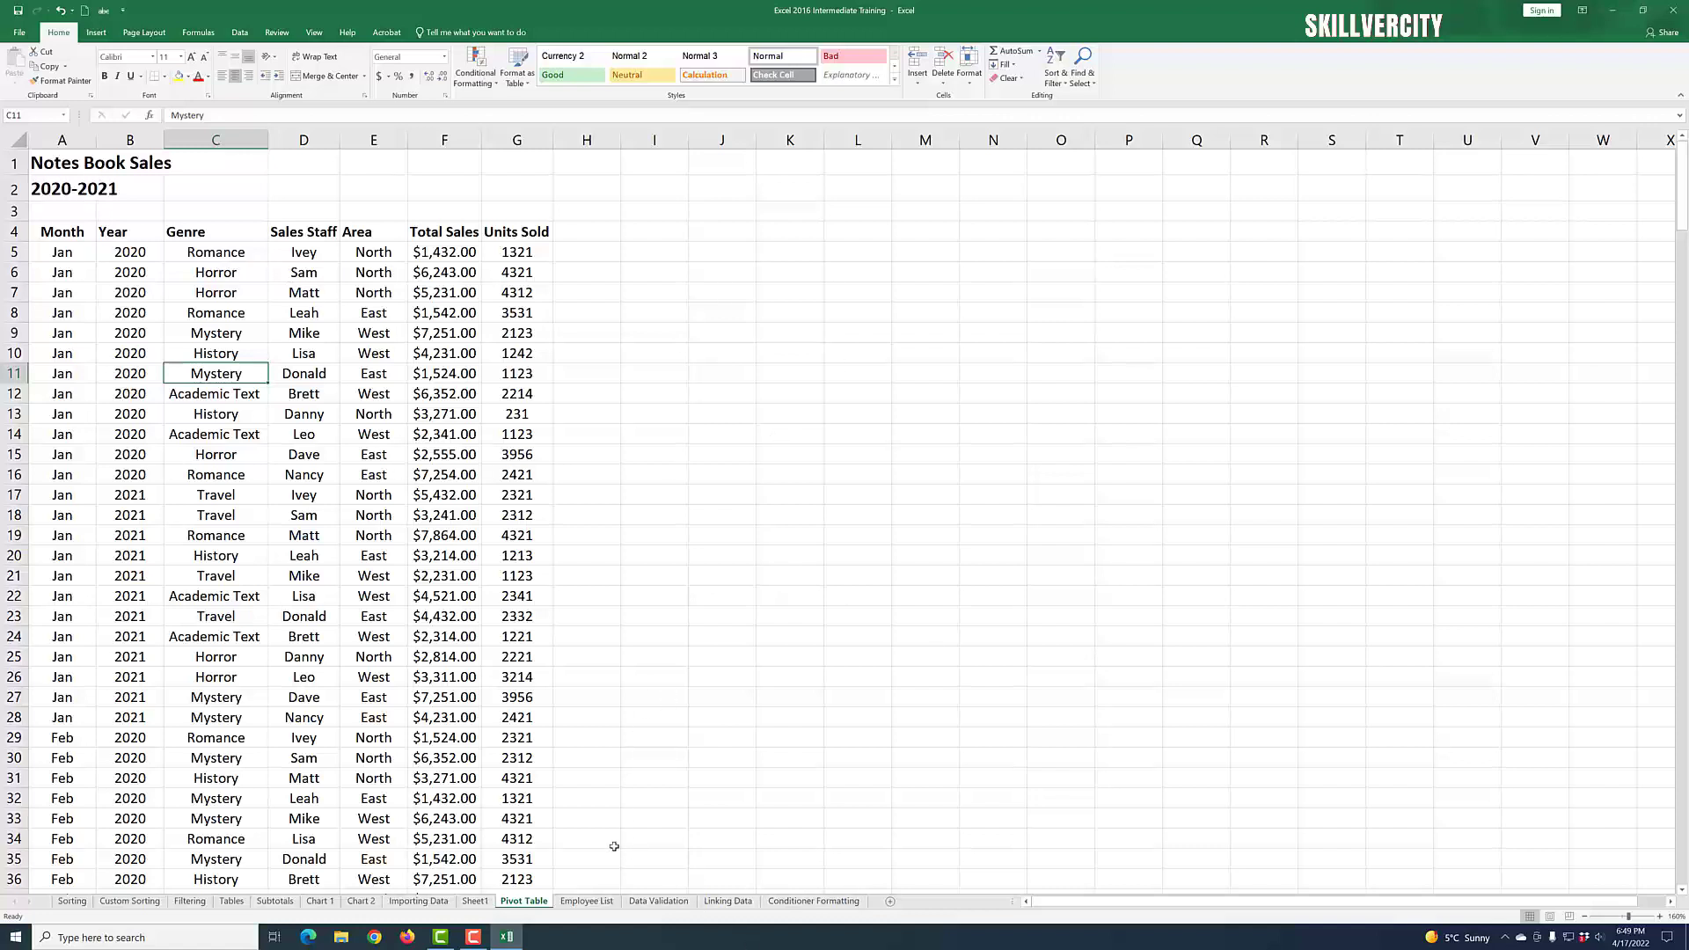
# - Build the PivotTable on Sheet1 with the sum of Total Sales as values and Year above Month as rows
pyautogui.click(475, 901)
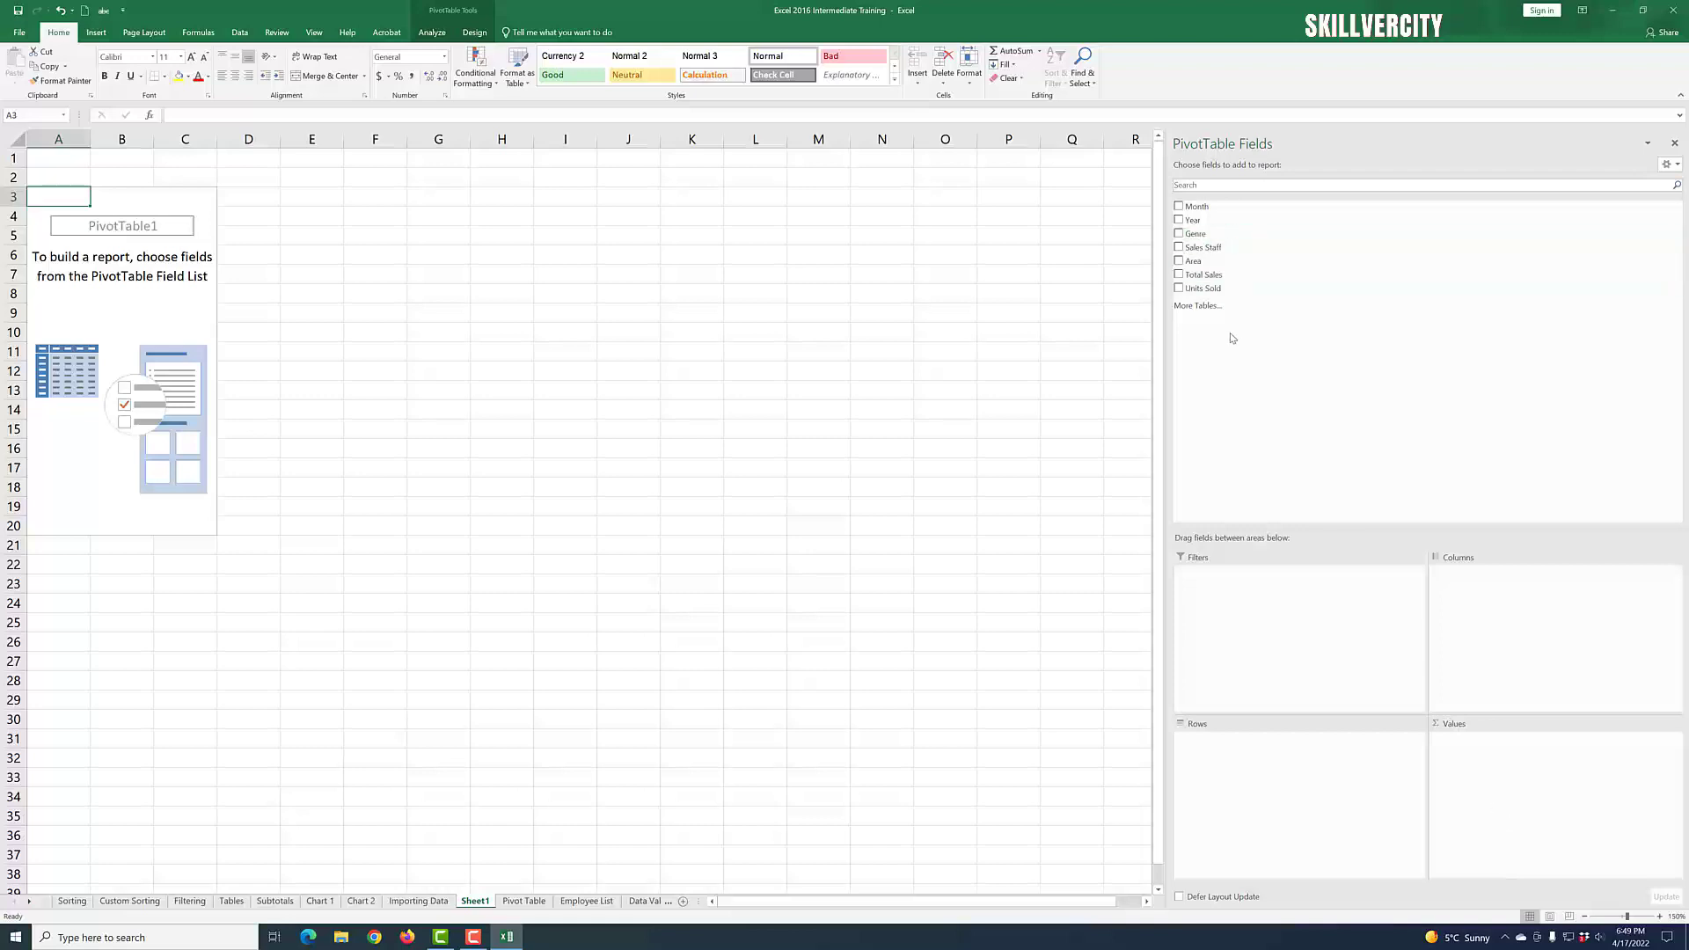
pyautogui.moveTo(1223, 280); pyautogui.dragTo(1547, 784)
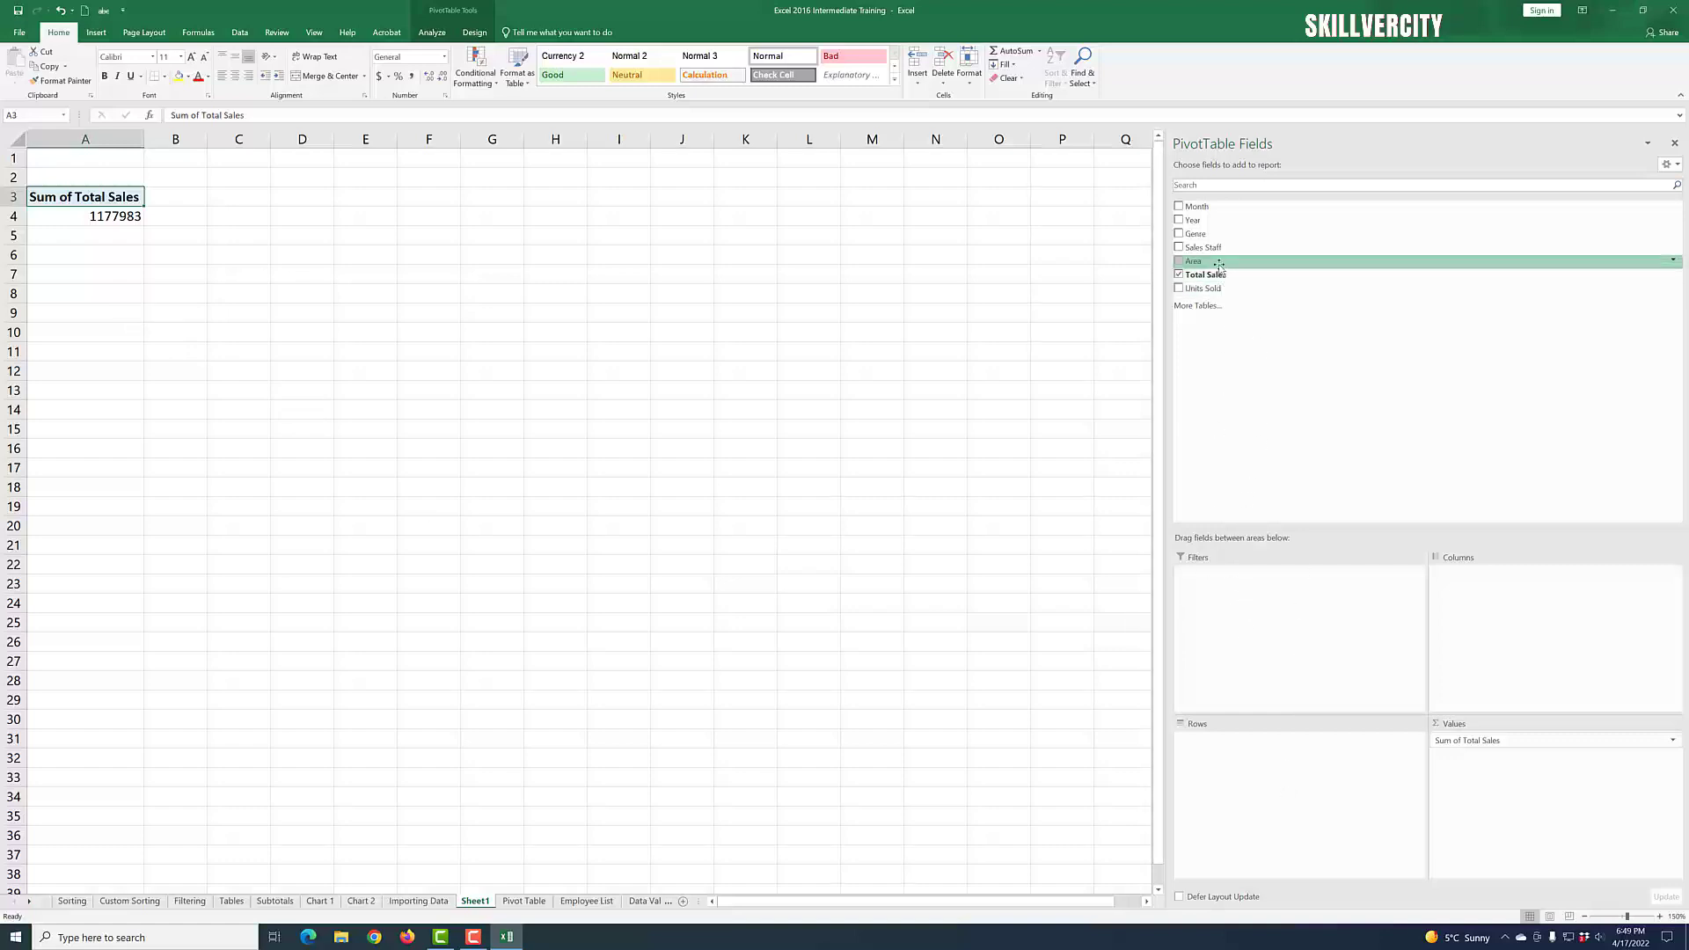
pyautogui.moveTo(1218, 224); pyautogui.dragTo(1258, 767)
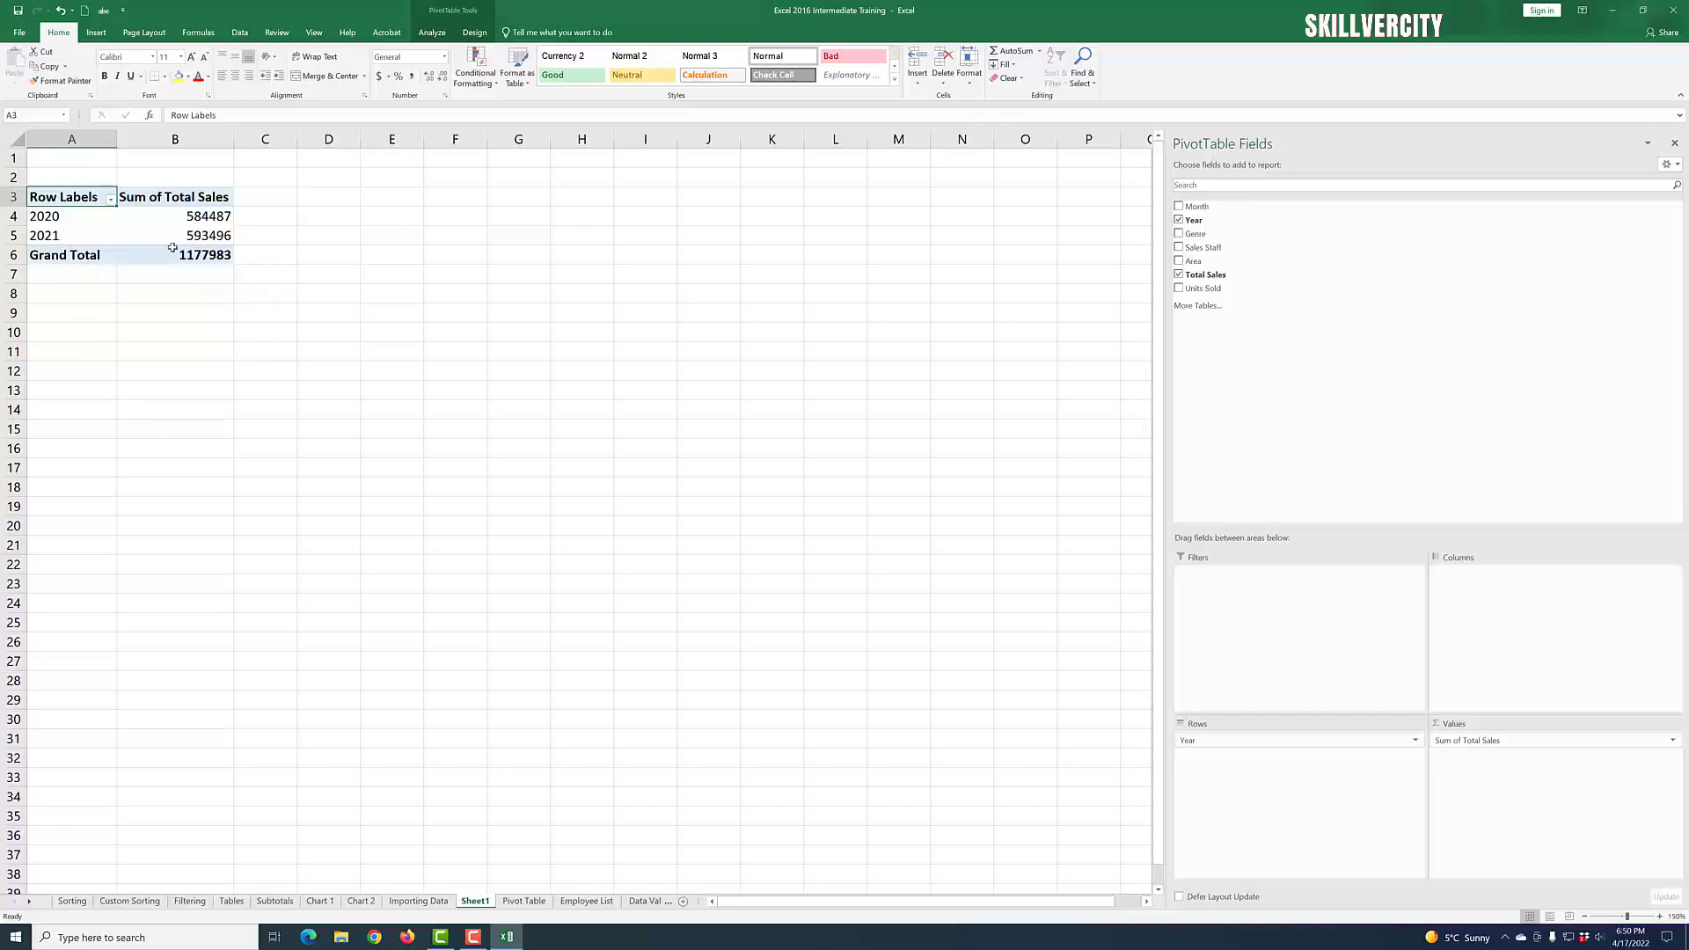
pyautogui.moveTo(196, 249)
pyautogui.moveTo(1205, 211); pyautogui.dragTo(1233, 774)
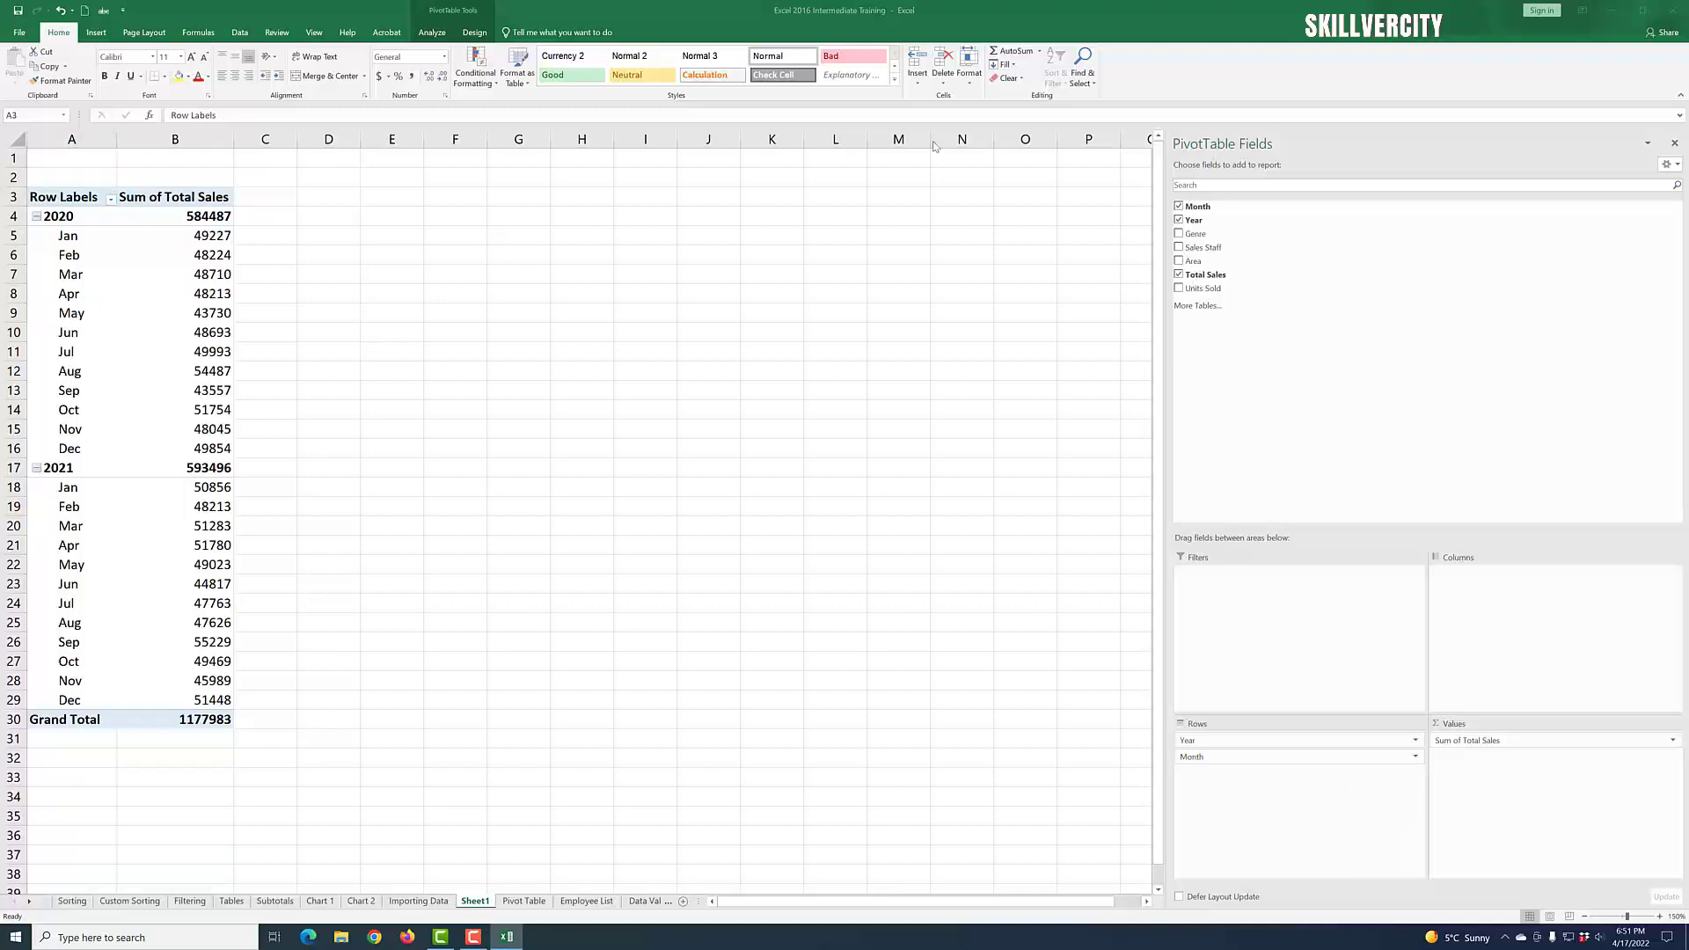
# - Select an empty cell outside the PivotTable and reselect a value inside it to check the field list's visibility
pyautogui.click(645, 661)
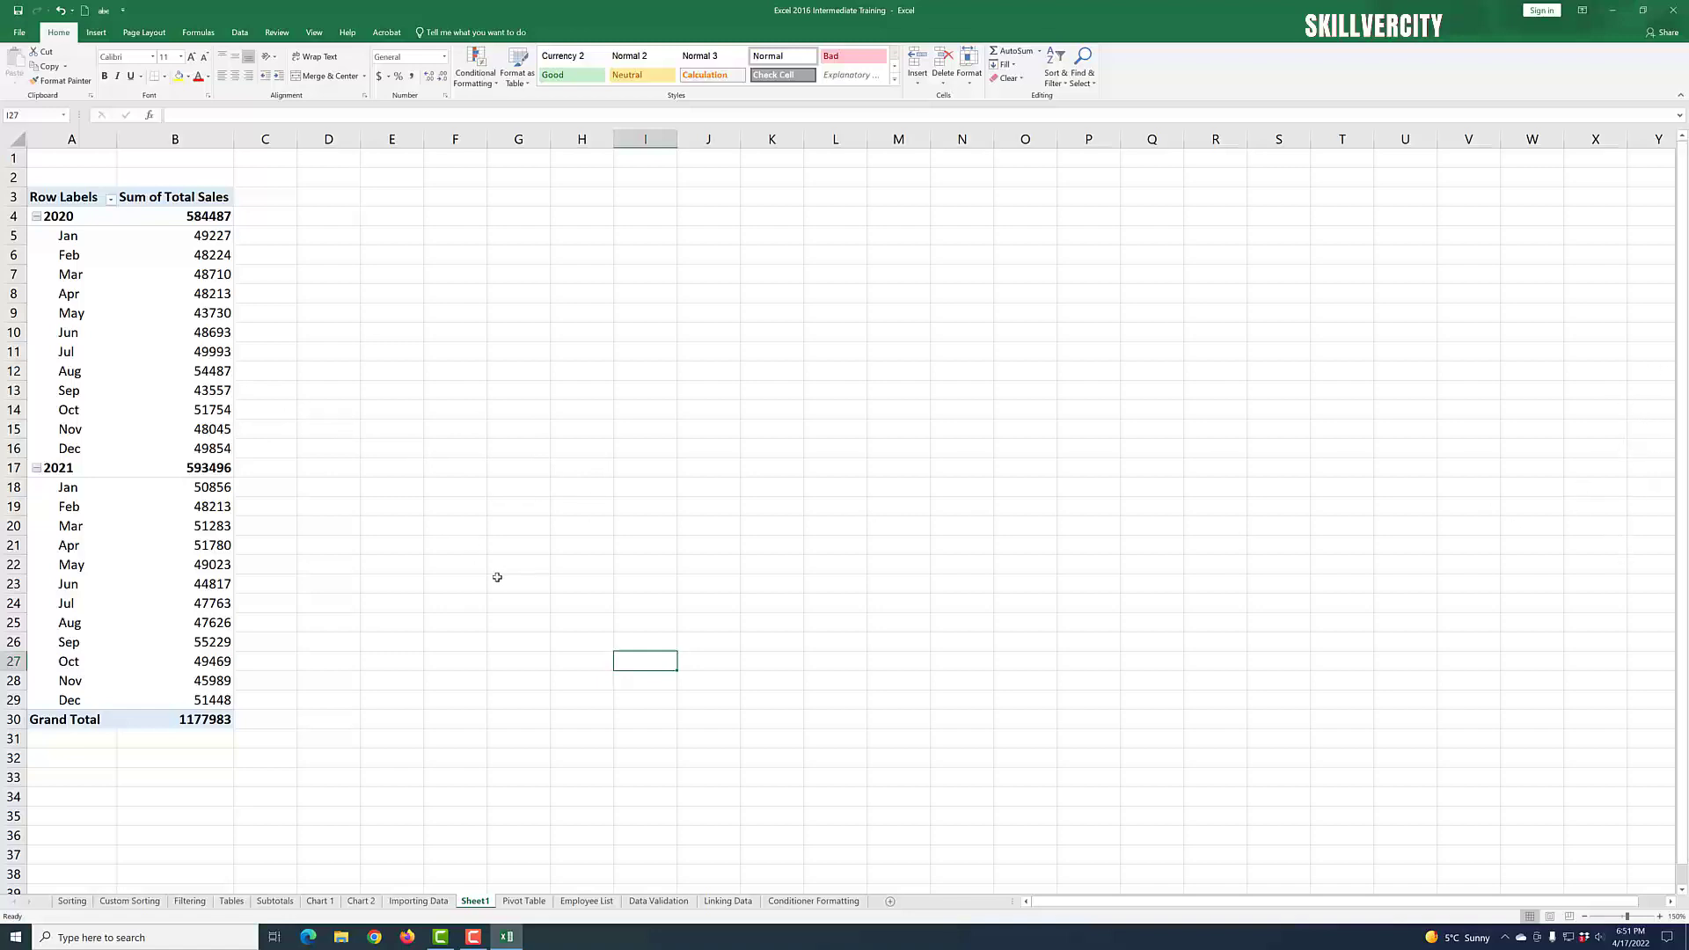
pyautogui.click(195, 332)
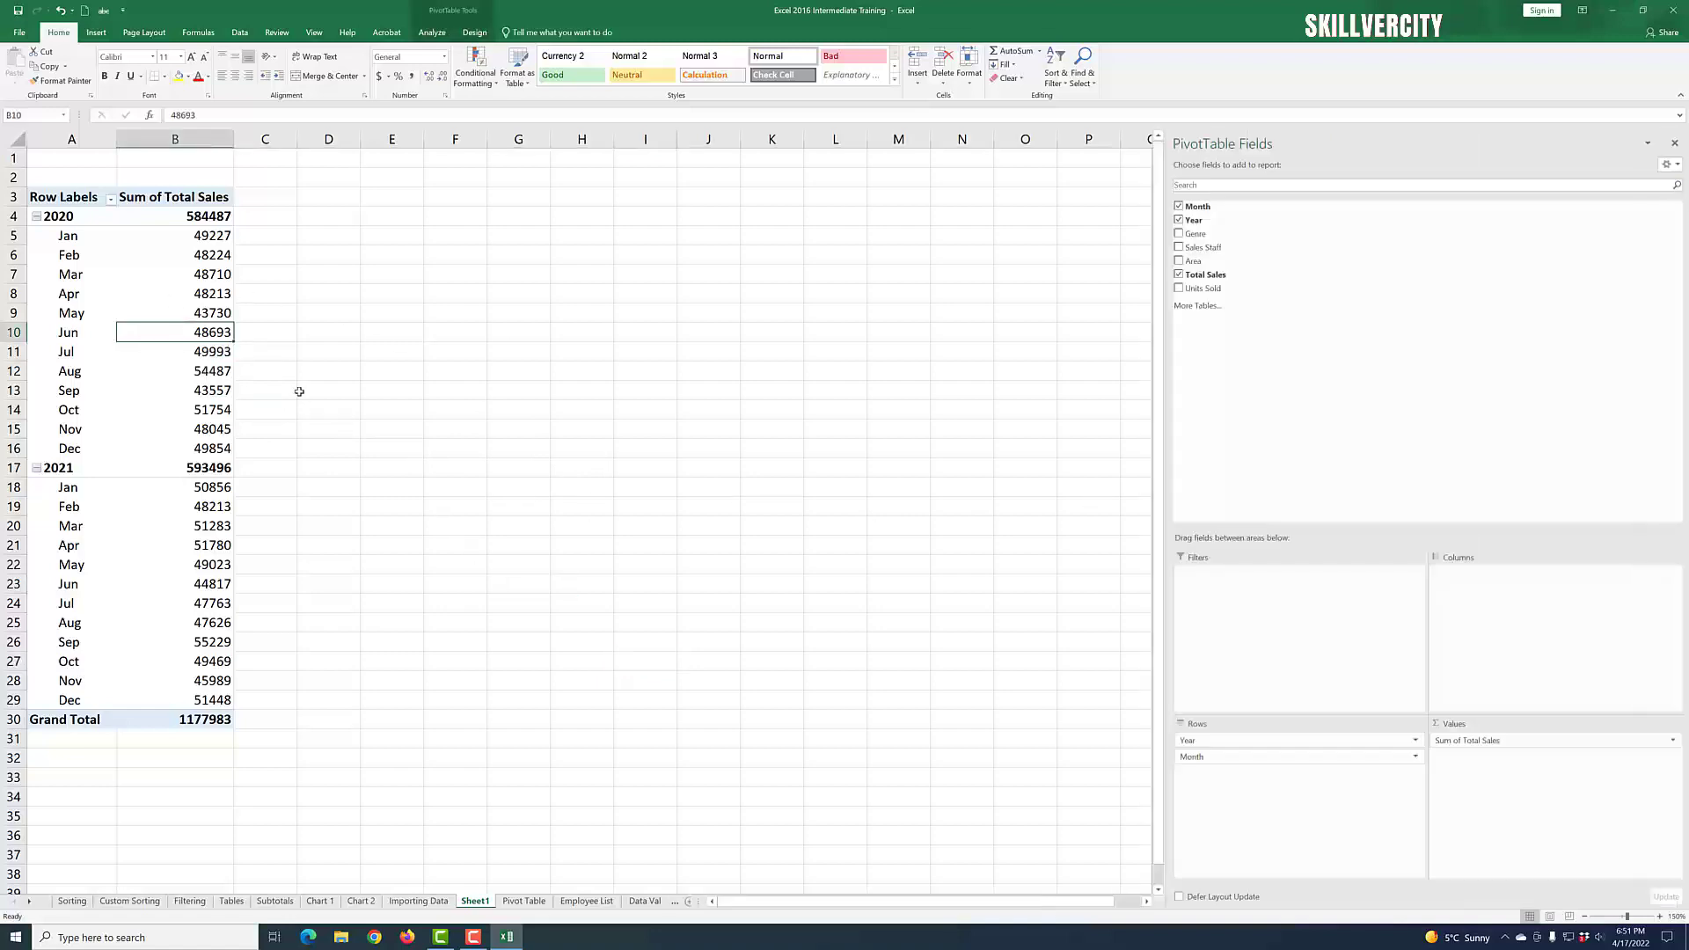
# - Add the Sales Staff field as the PivotTable's columns to split total sales by staff member
pyautogui.click(517, 413)
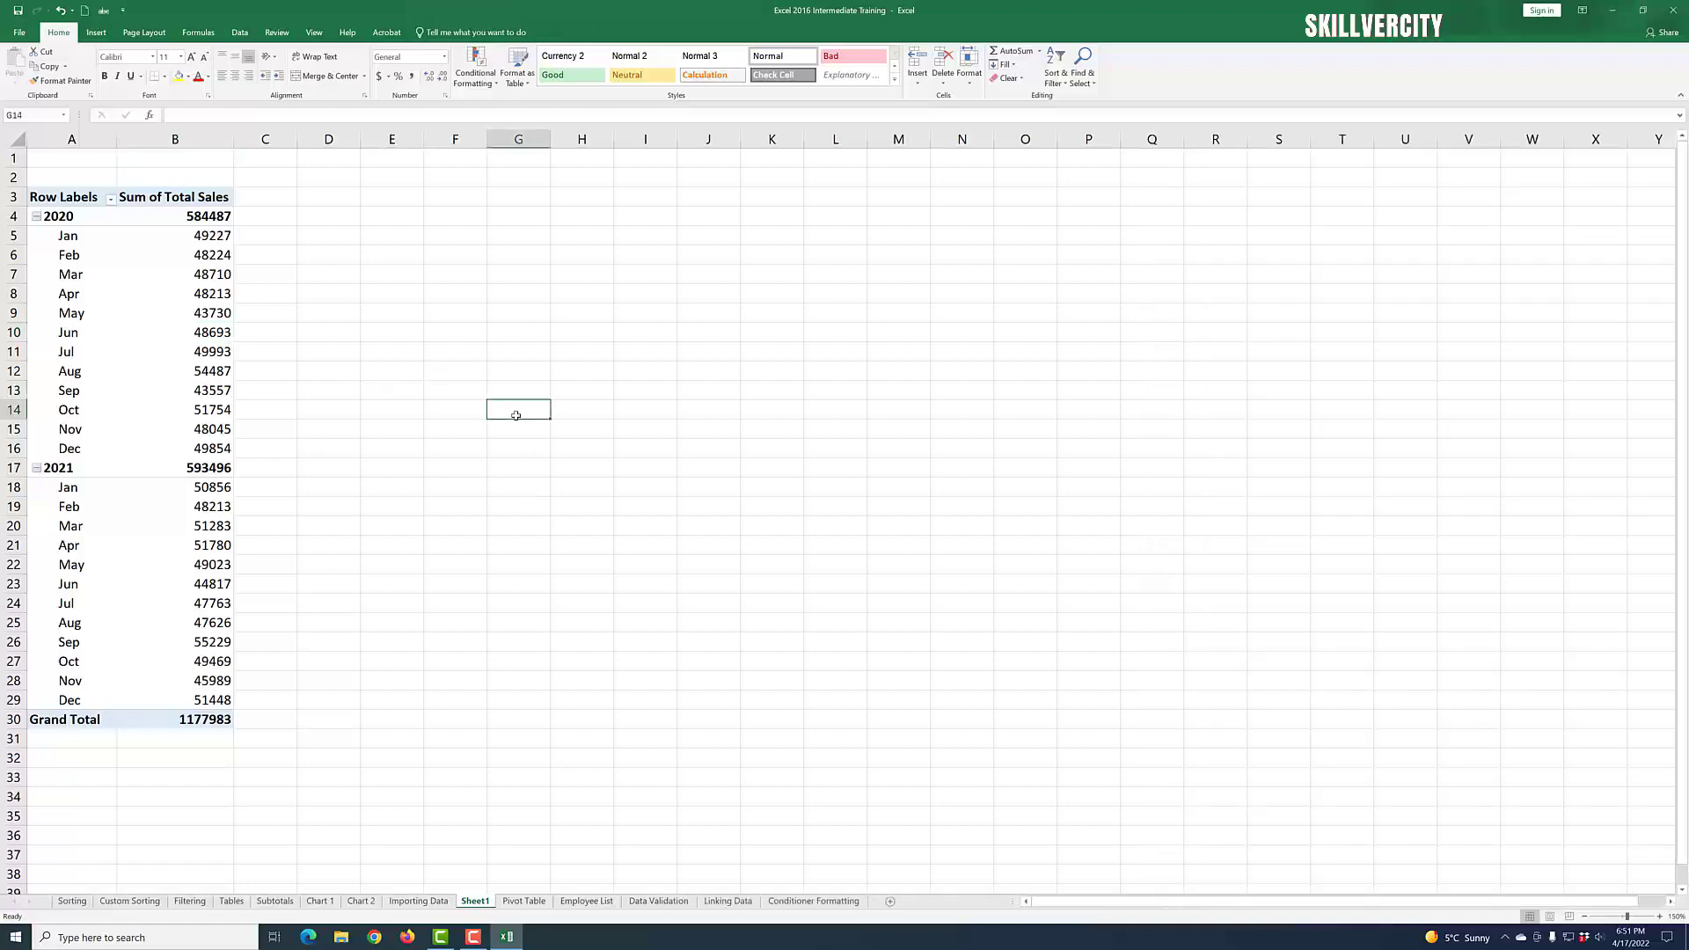
pyautogui.click(206, 356)
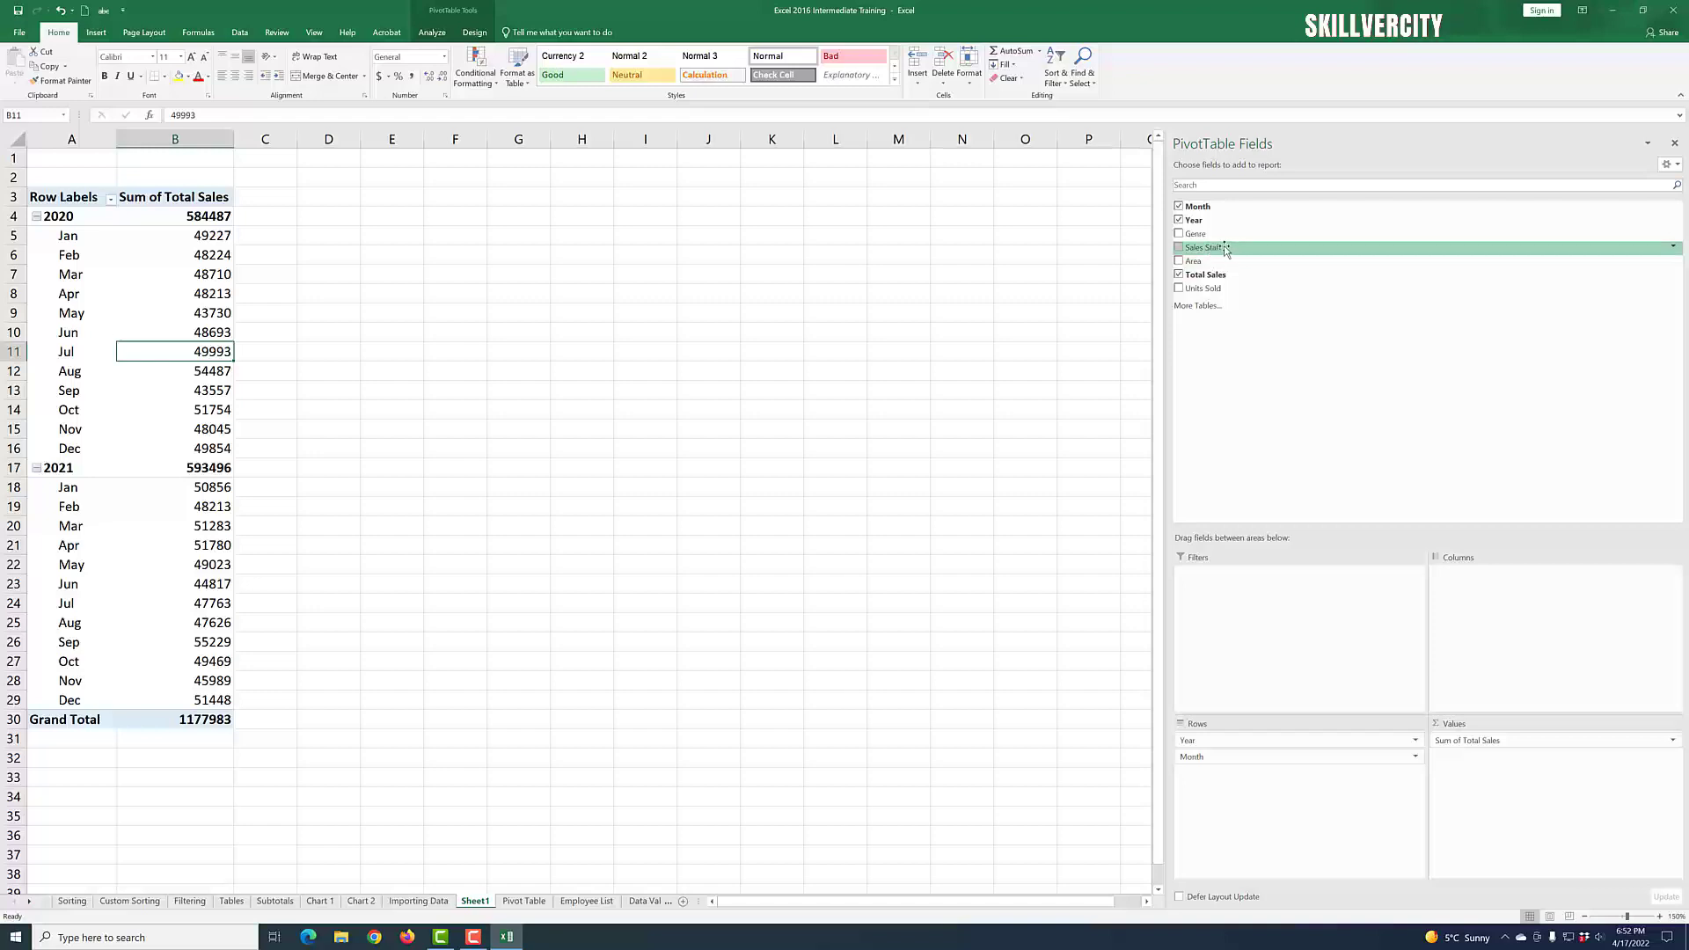
pyautogui.moveTo(1219, 249); pyautogui.dragTo(1469, 602)
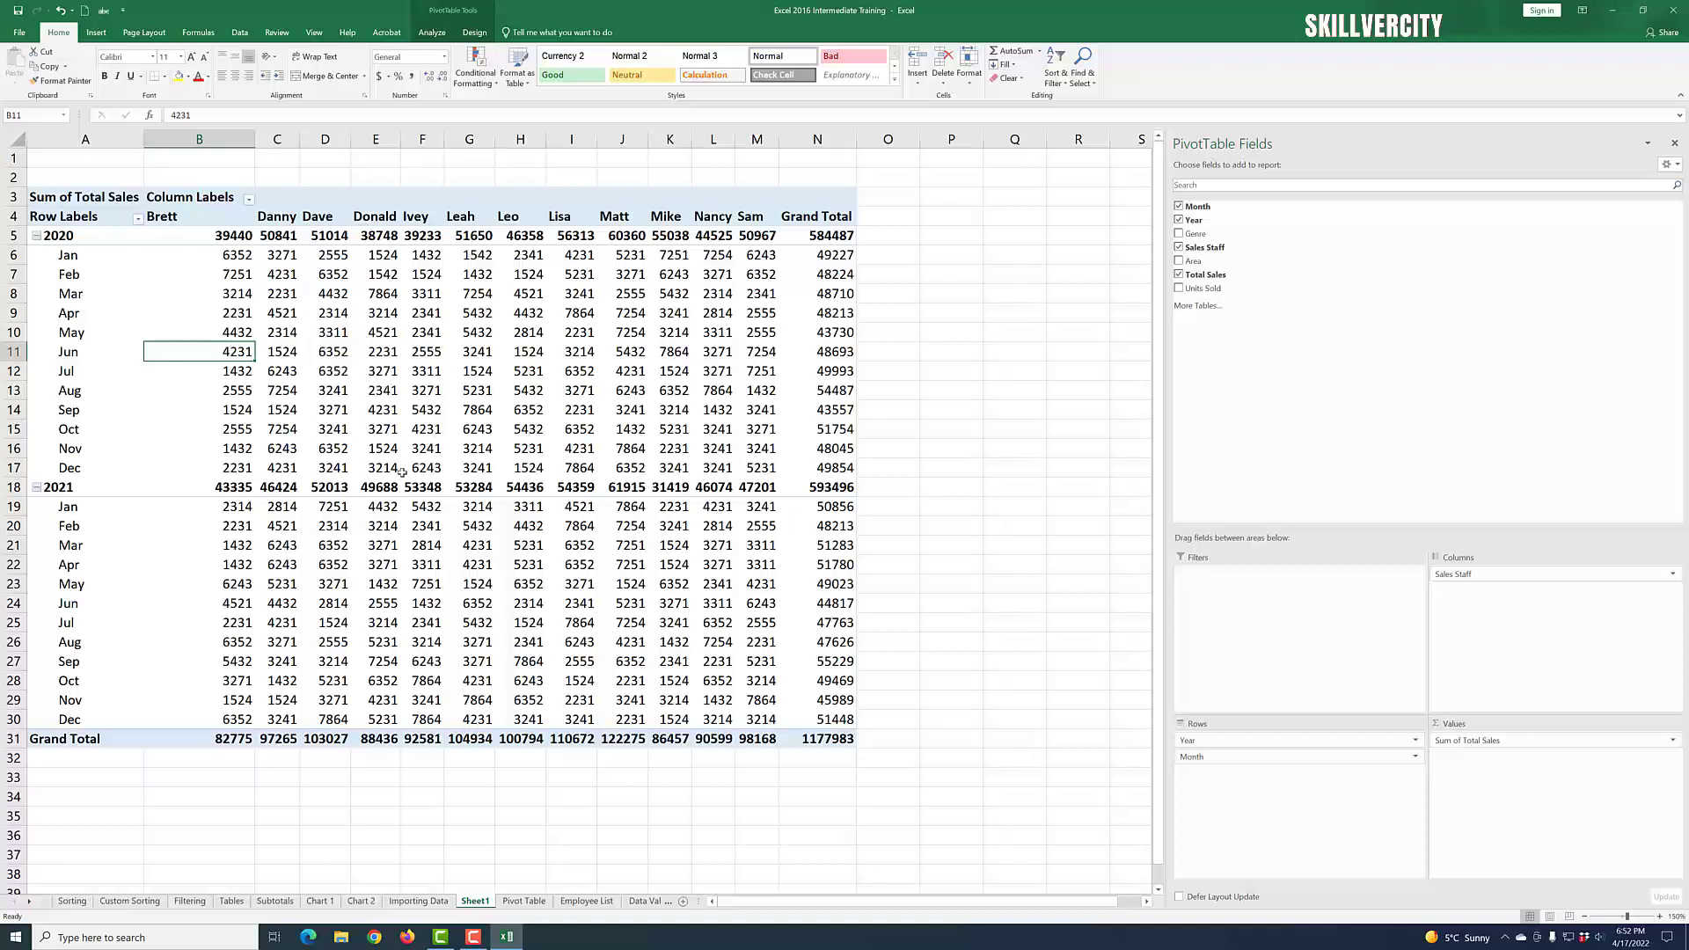
pyautogui.moveTo(533, 589)
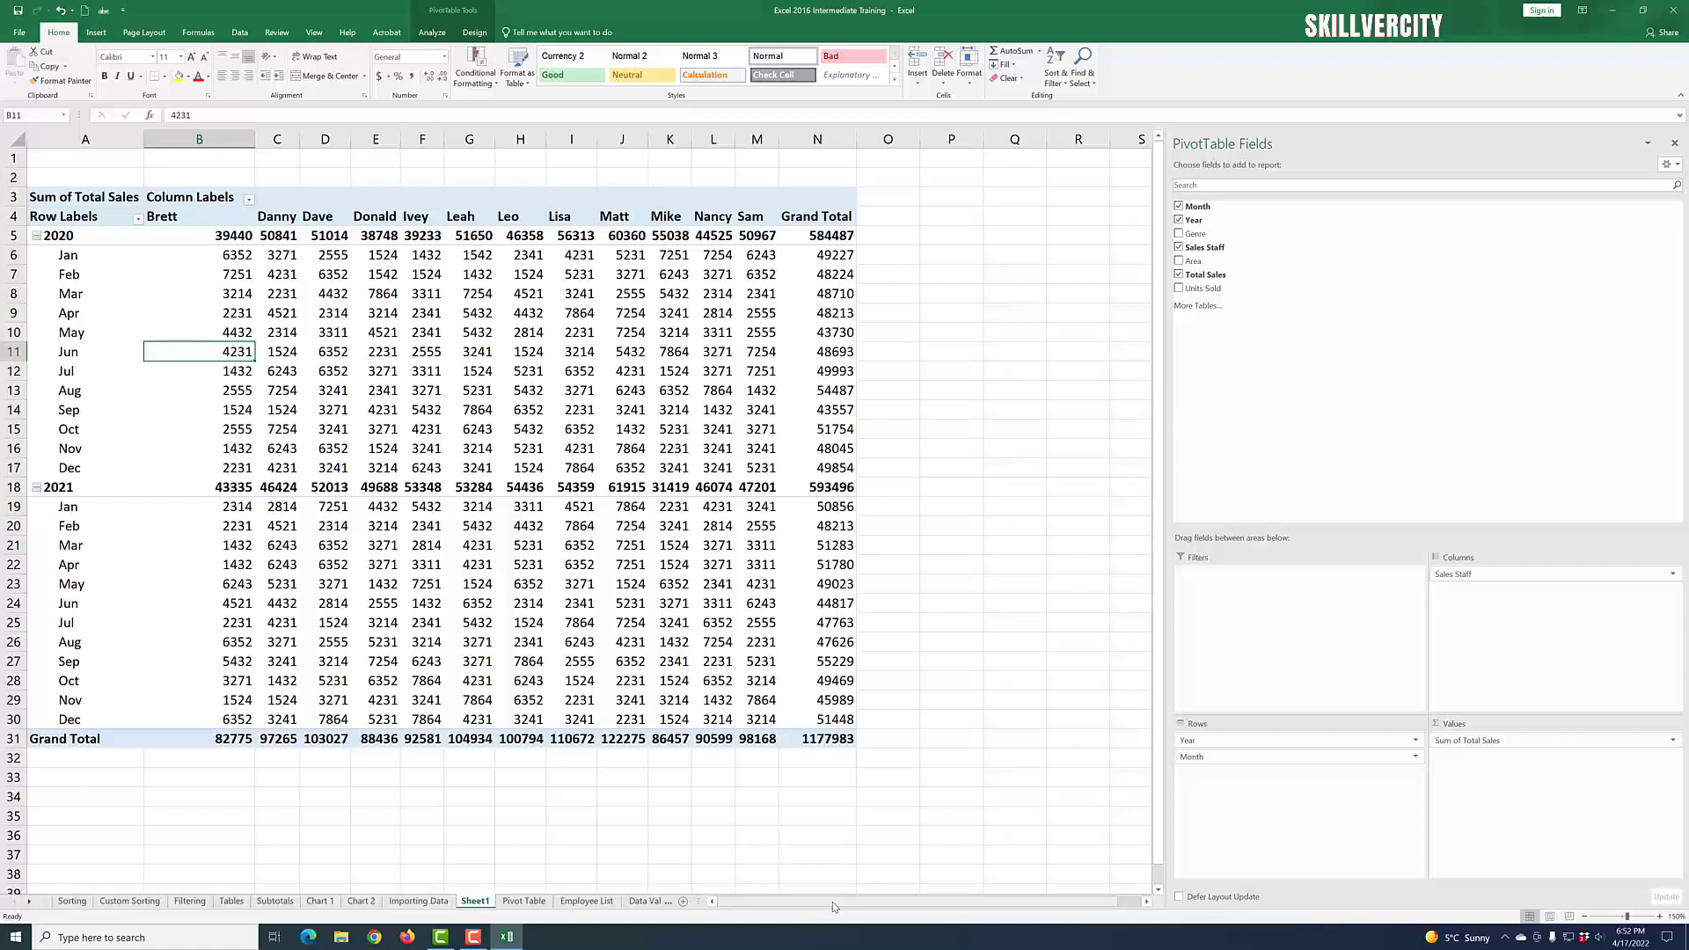
# - Rename the PivotTable's worksheet, Sheet1, to Pivot Book Sales
pyautogui.rightClick(476, 904)
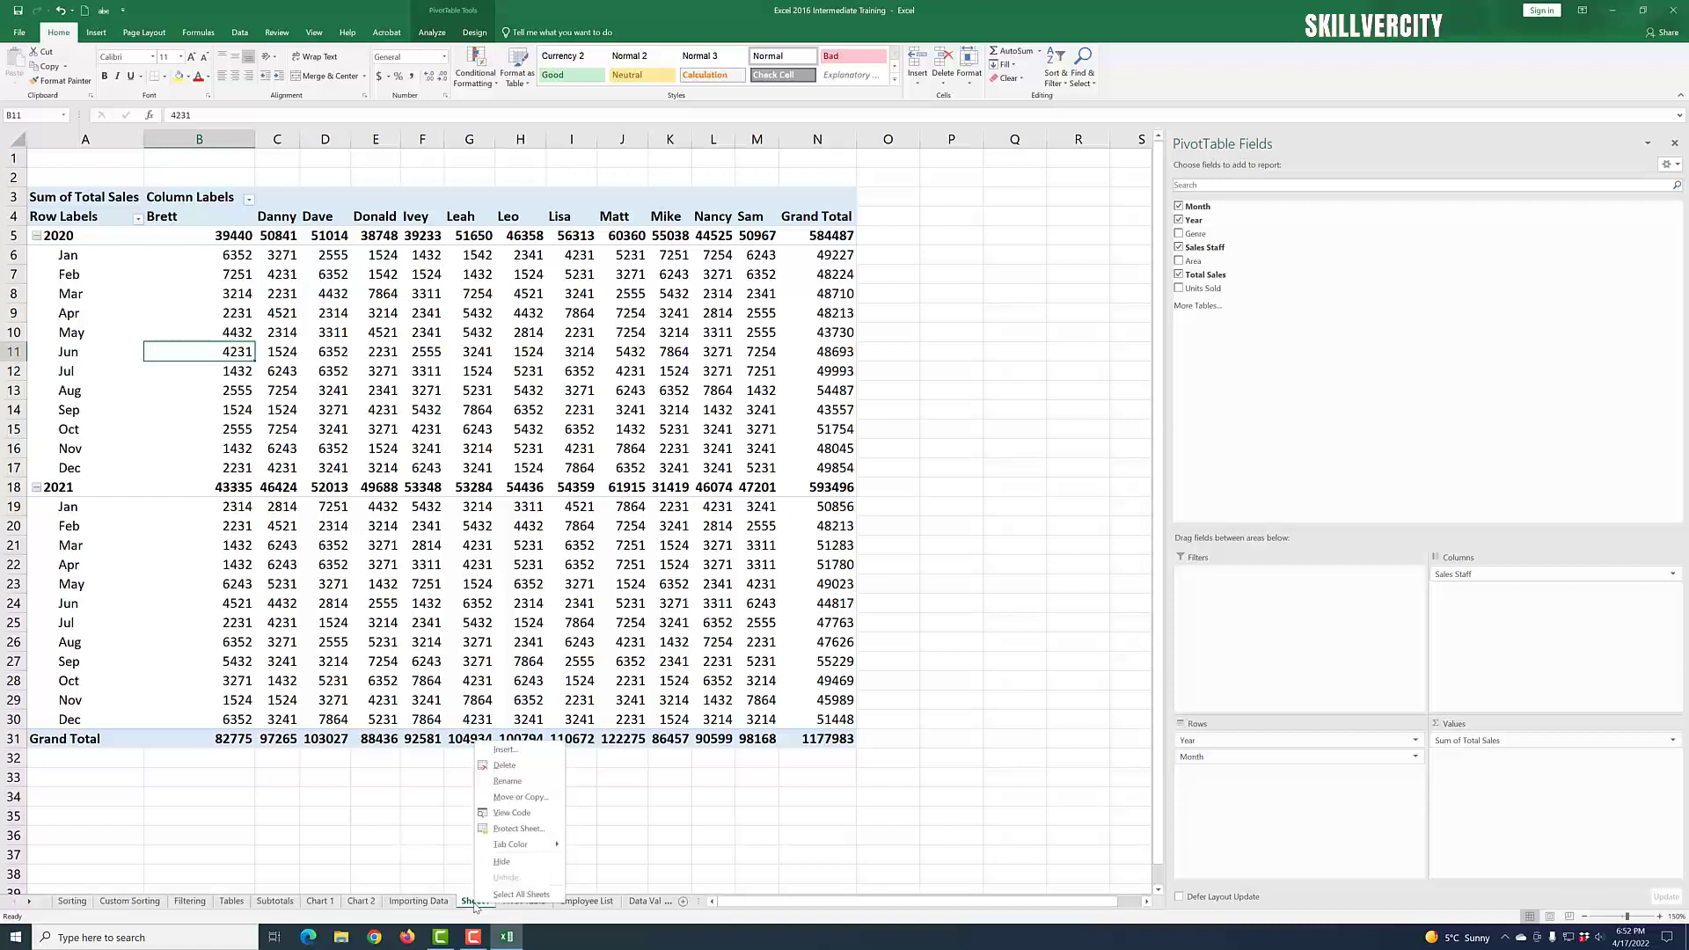
pyautogui.click(523, 783)
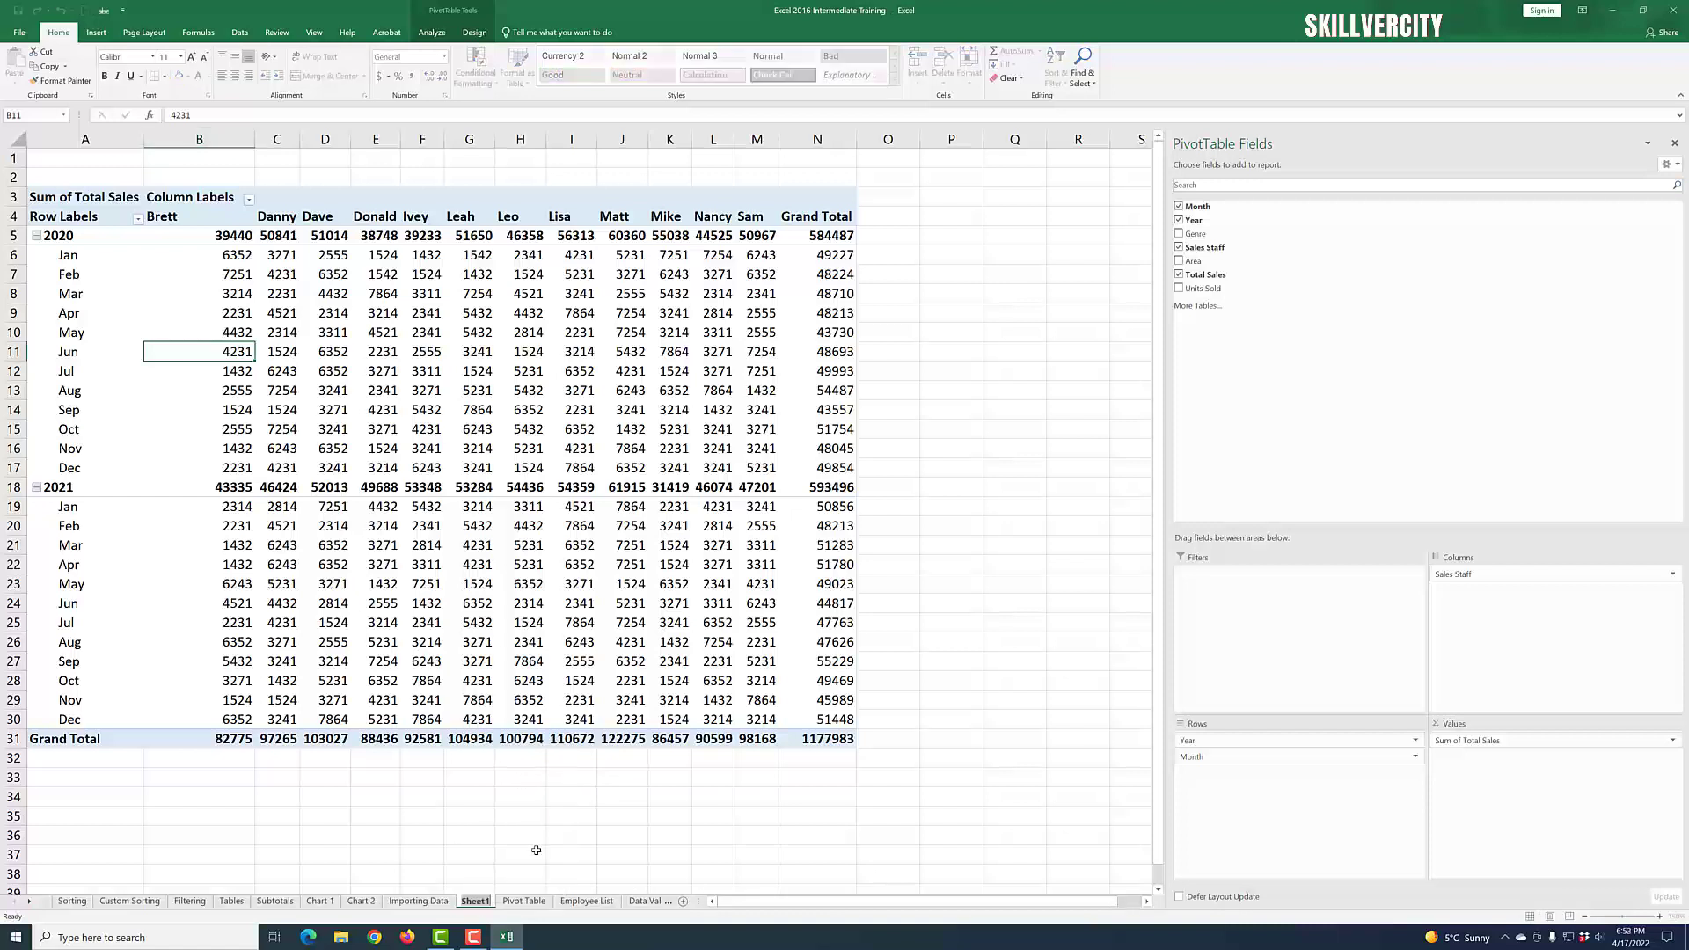
pyautogui.write('Pivot Table')
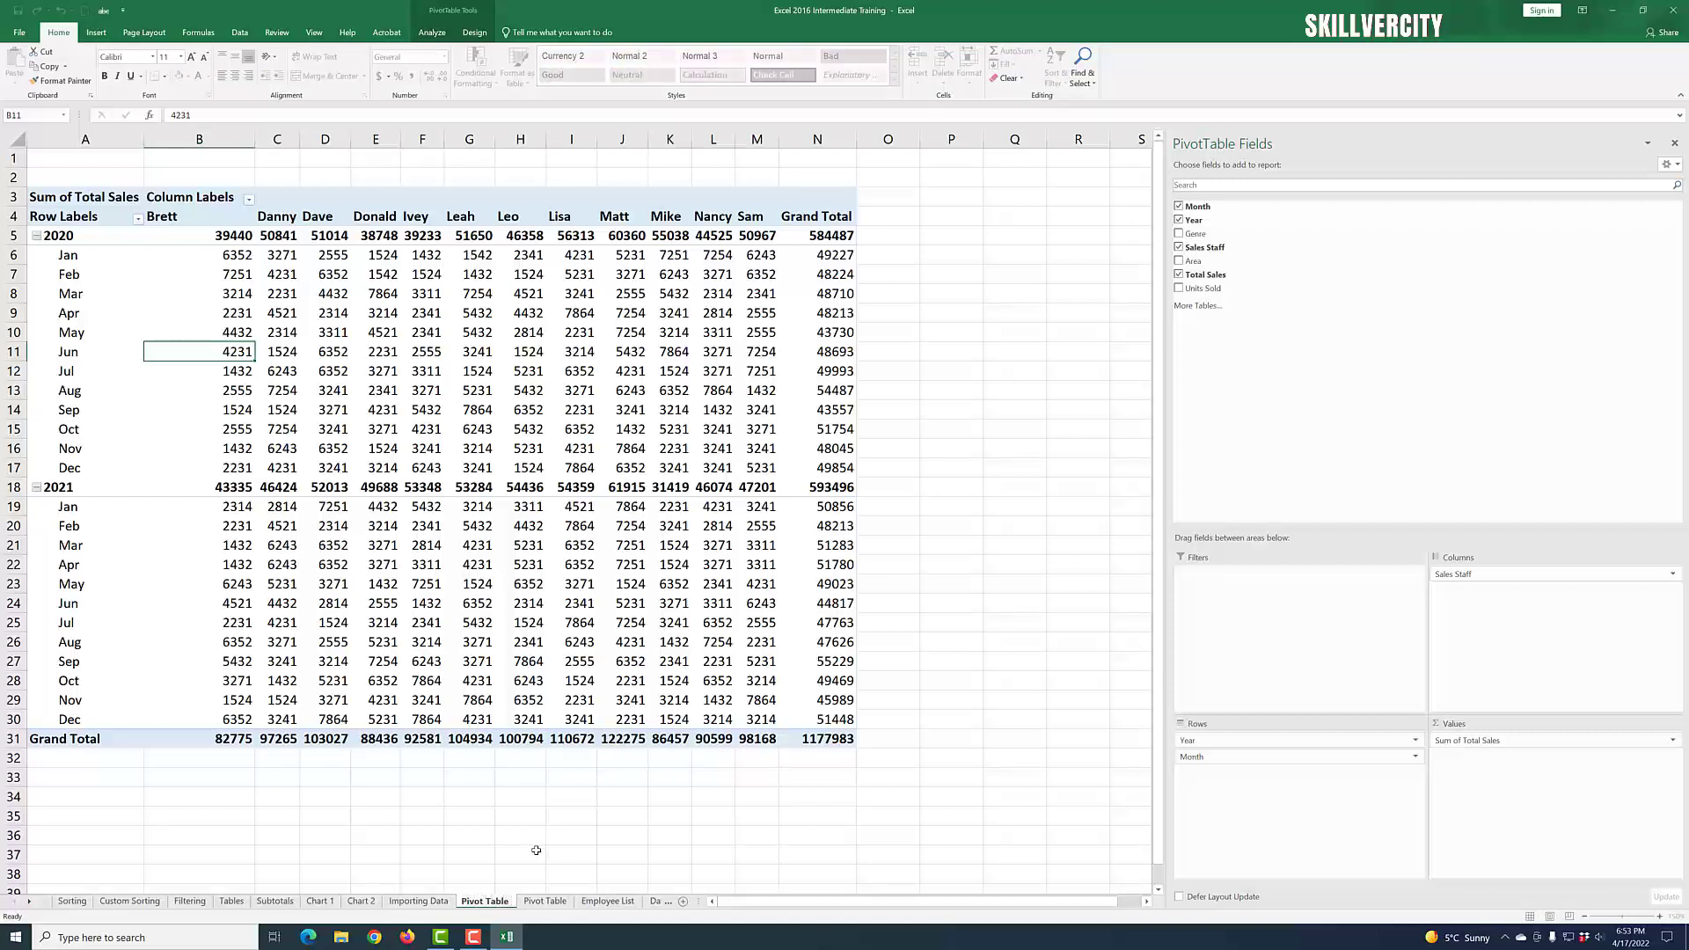
pyautogui.press('BackSpace')
pyautogui.press('BackSpace')
pyautogui.press('BackSpace')
pyautogui.press('BackSpace')
pyautogui.press('BackSpace')
pyautogui.press('BackSpace')
pyautogui.write('Book Sales')
pyautogui.click(694, 822)
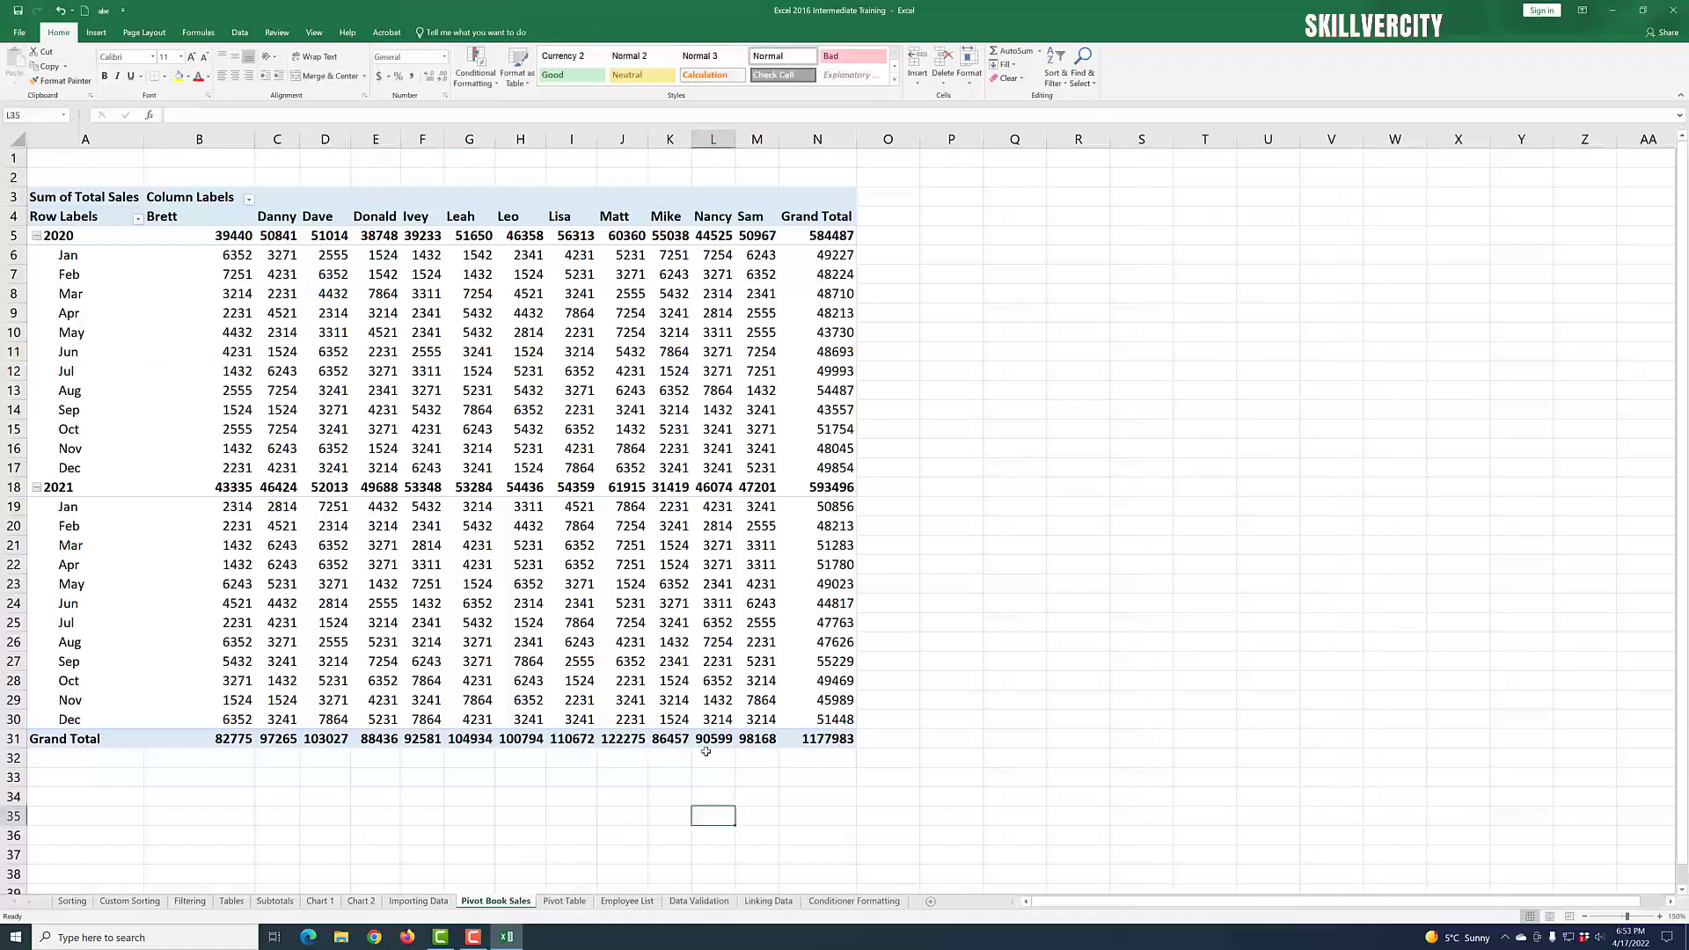
pyautogui.click(661, 641)
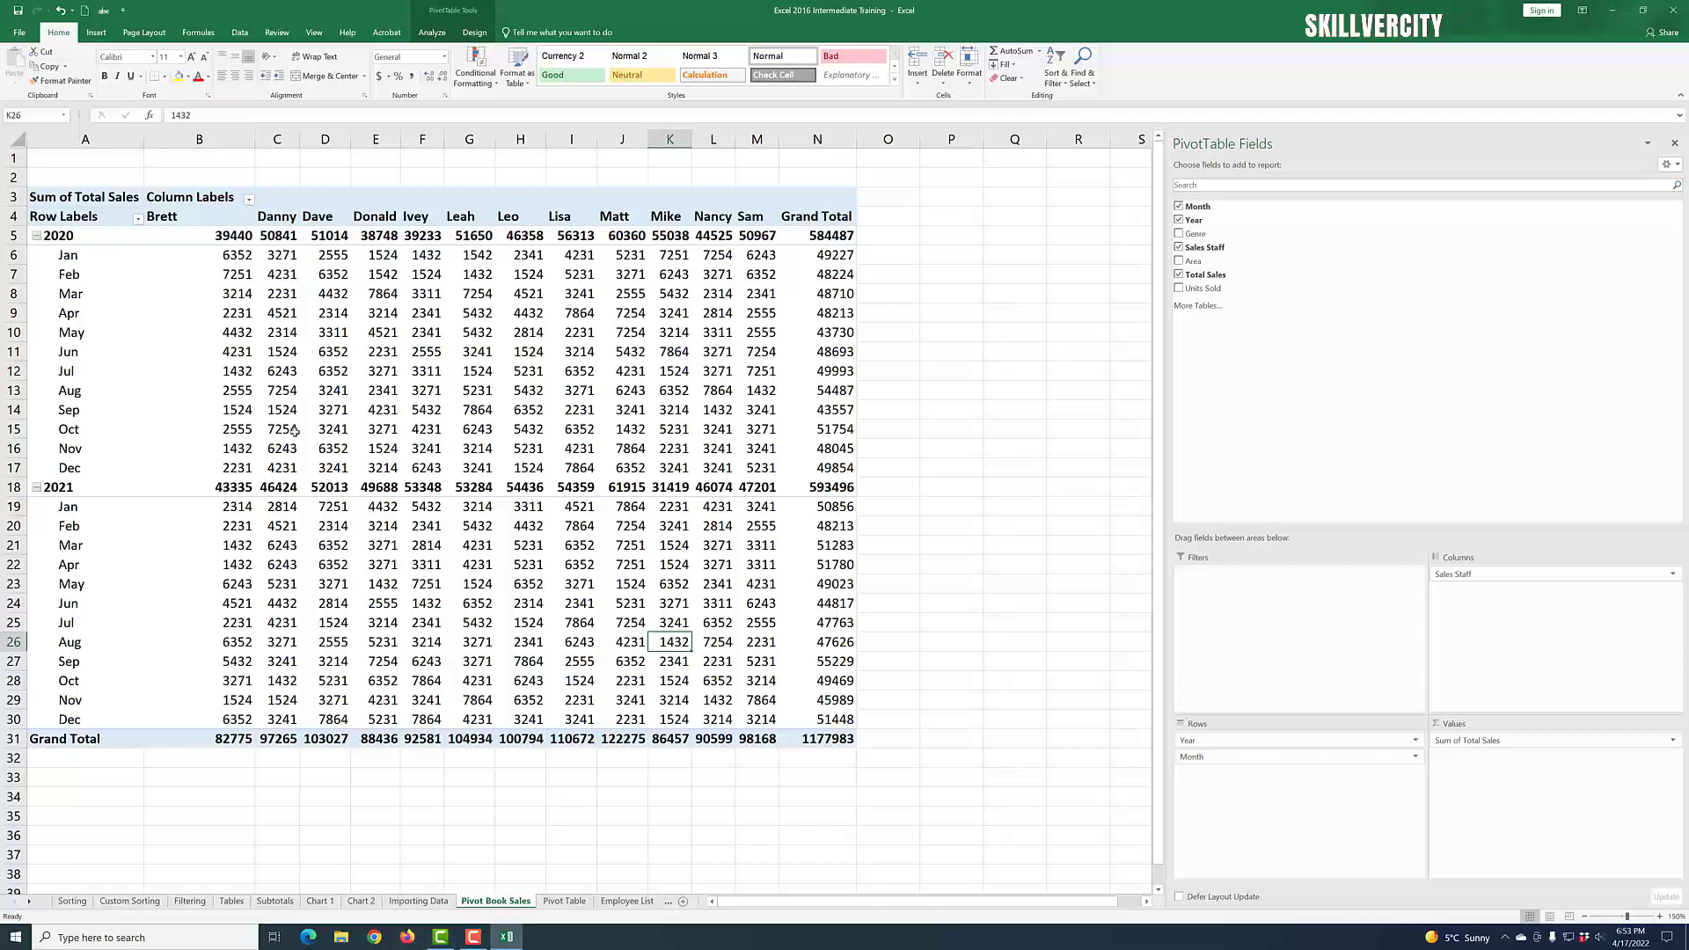
# - Compare the long source list on the Pivot Table sheet with the summary on the Pivot Book Sales sheet
pyautogui.click(564, 902)
pyautogui.scroll(-20, 337, 400)
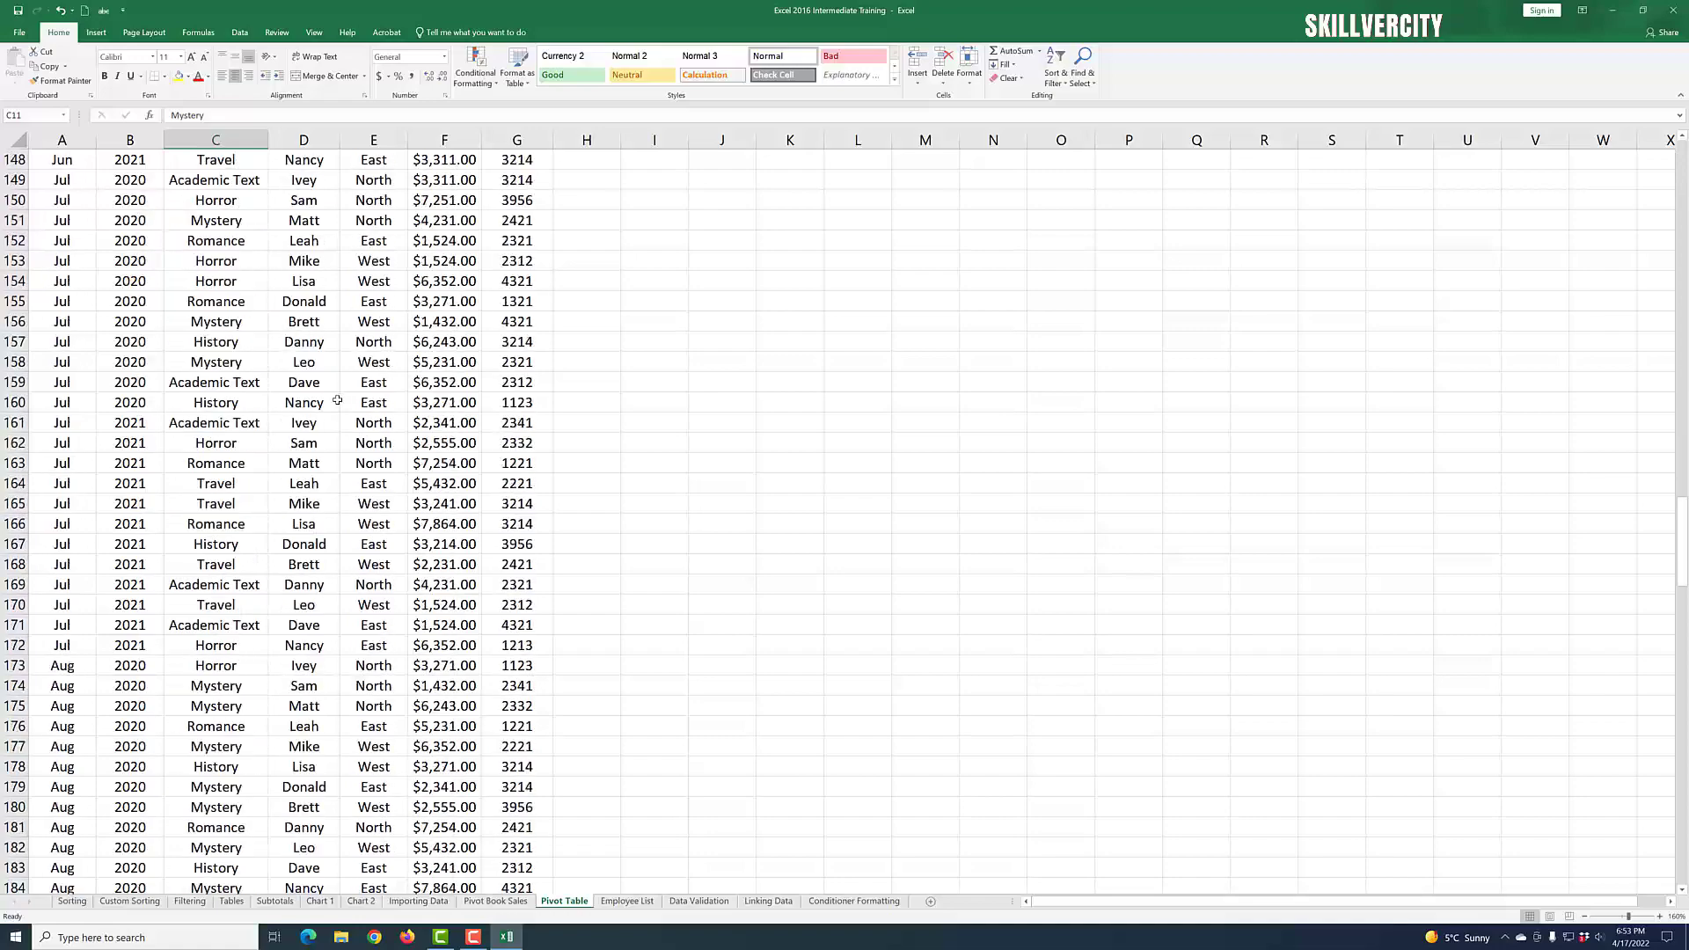
pyautogui.scroll(-20, 337, 400)
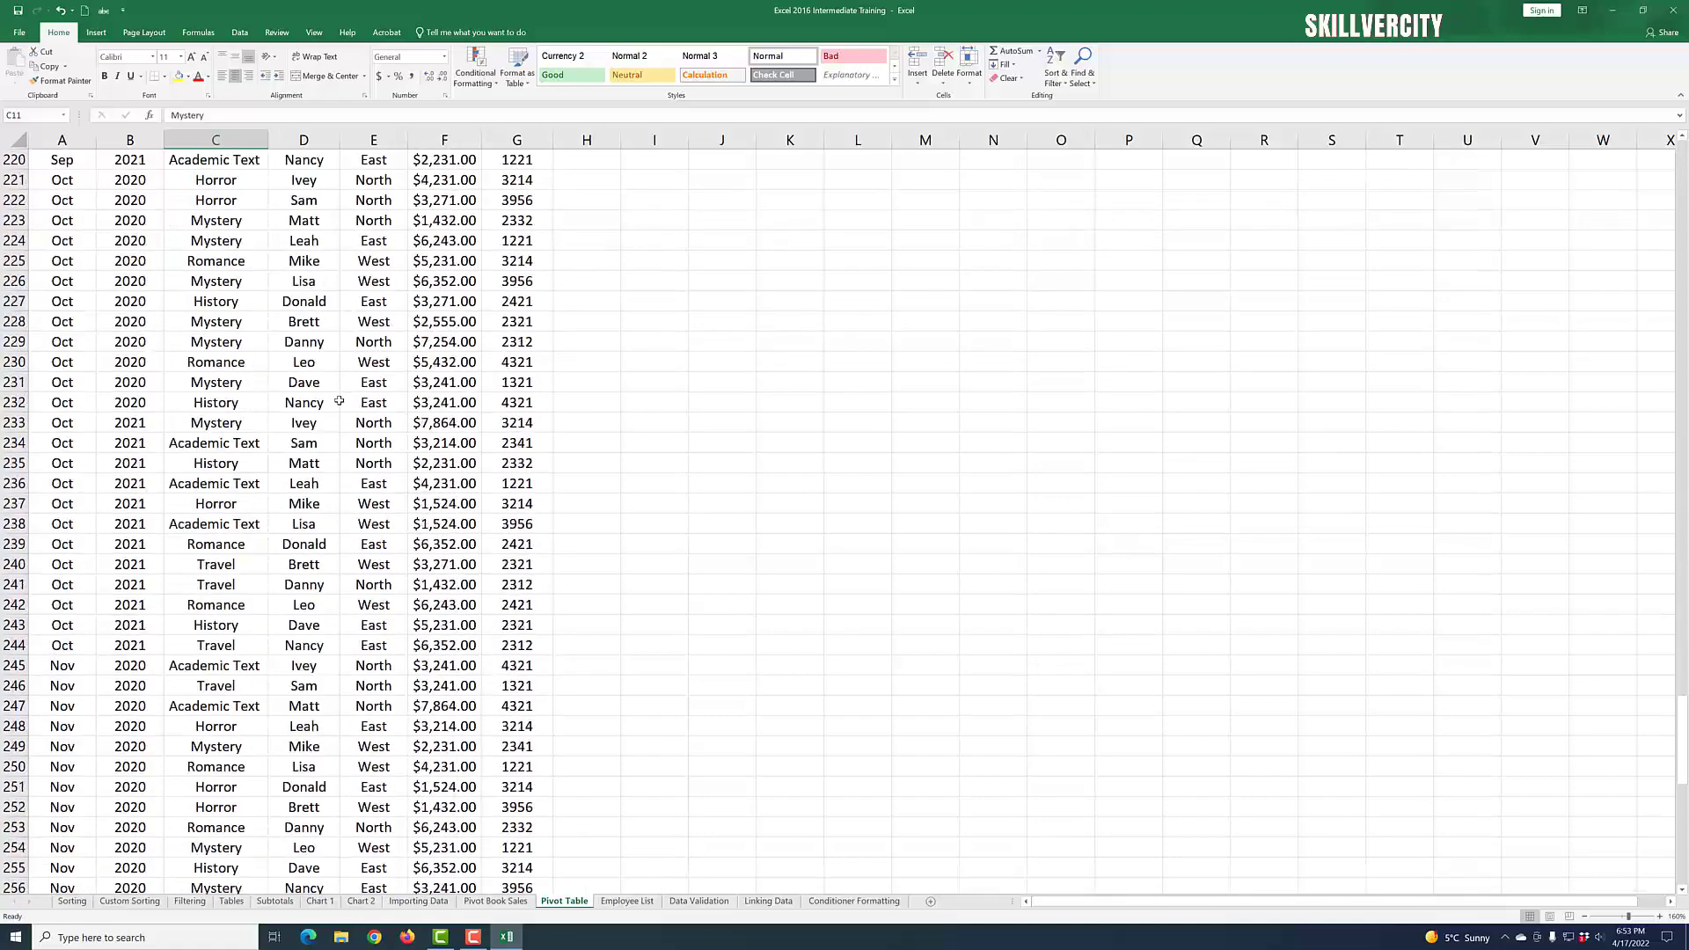
pyautogui.scroll(20, 339, 401)
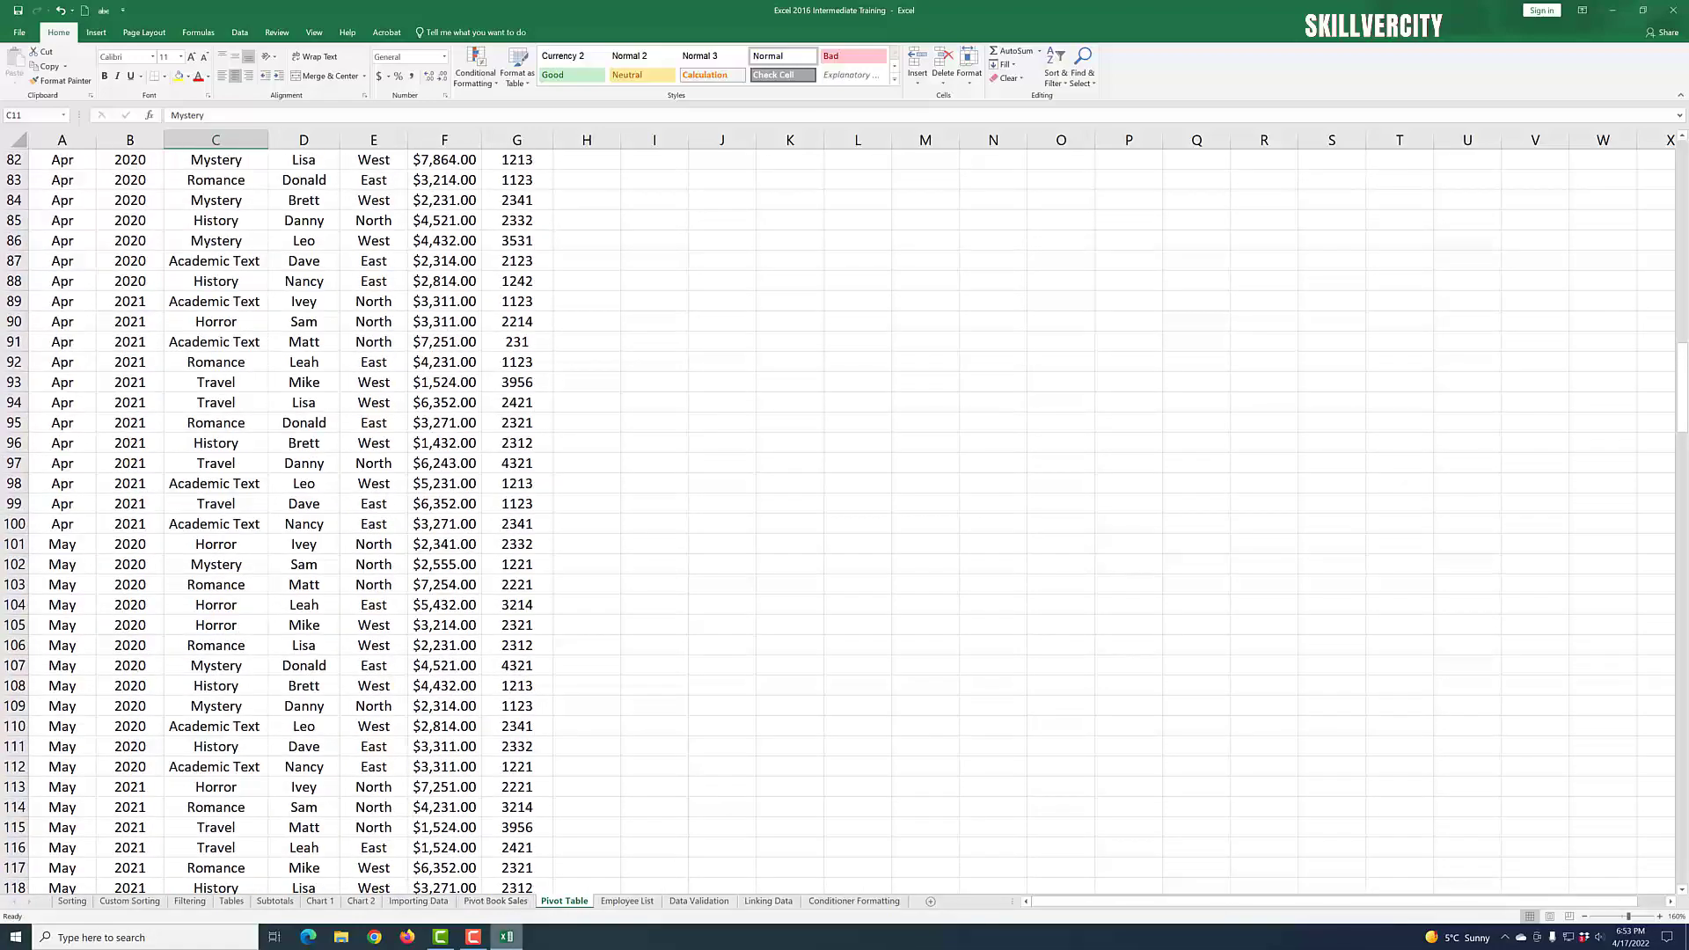
pyautogui.click(495, 901)
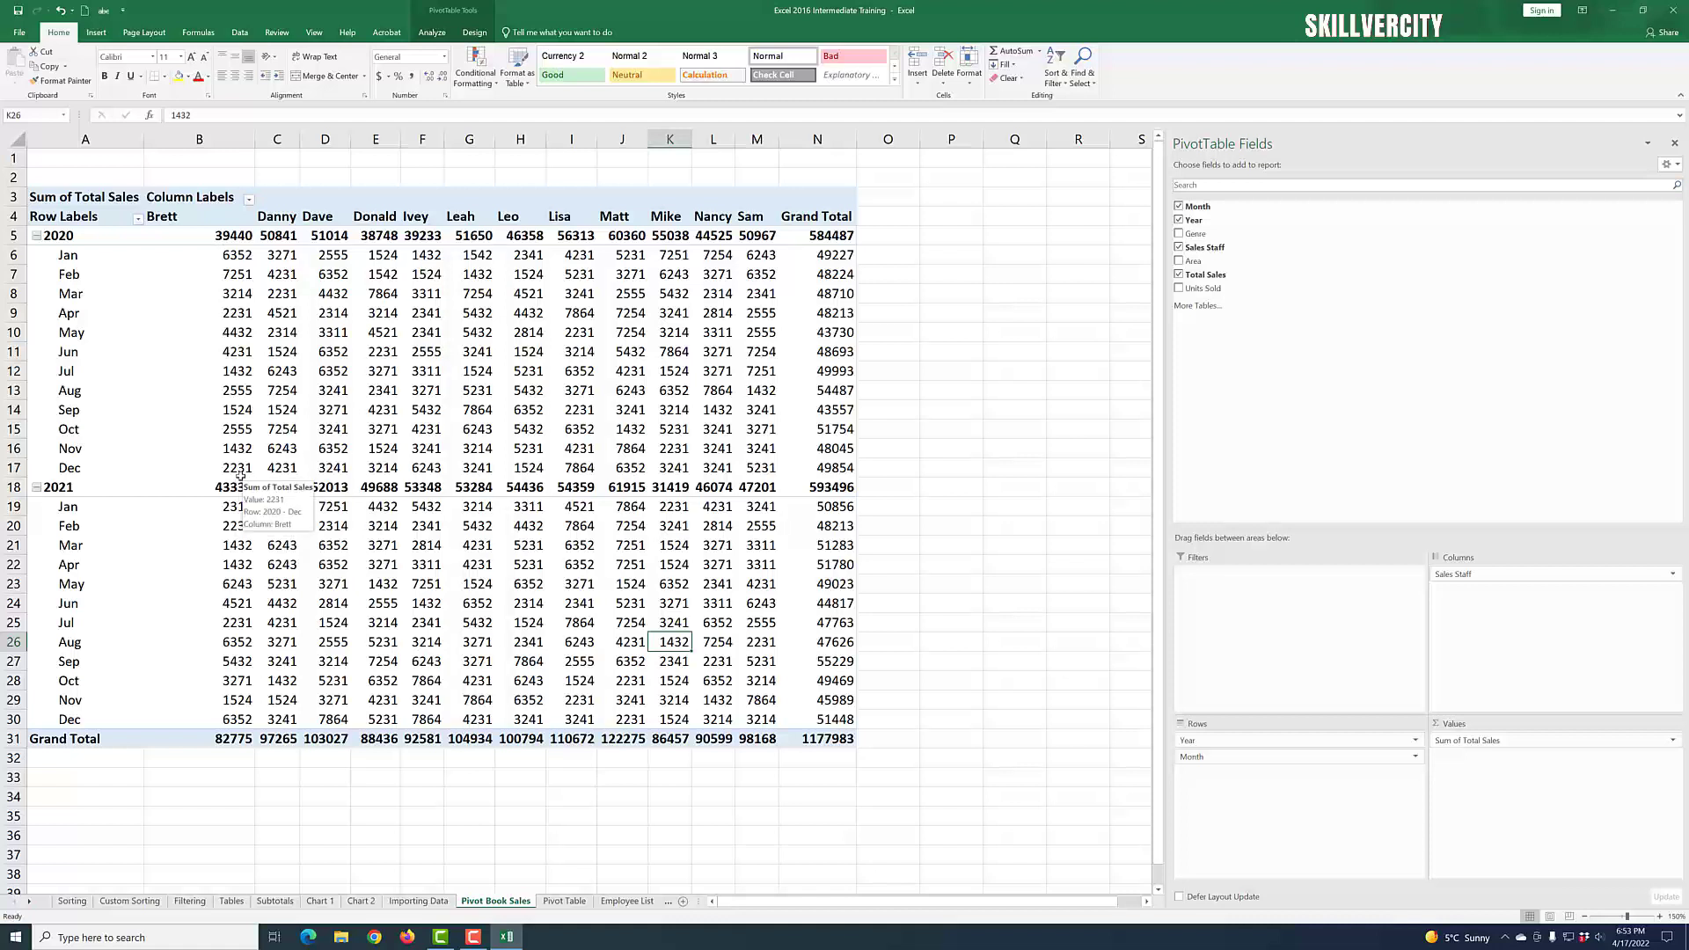
pyautogui.moveTo(238, 729)
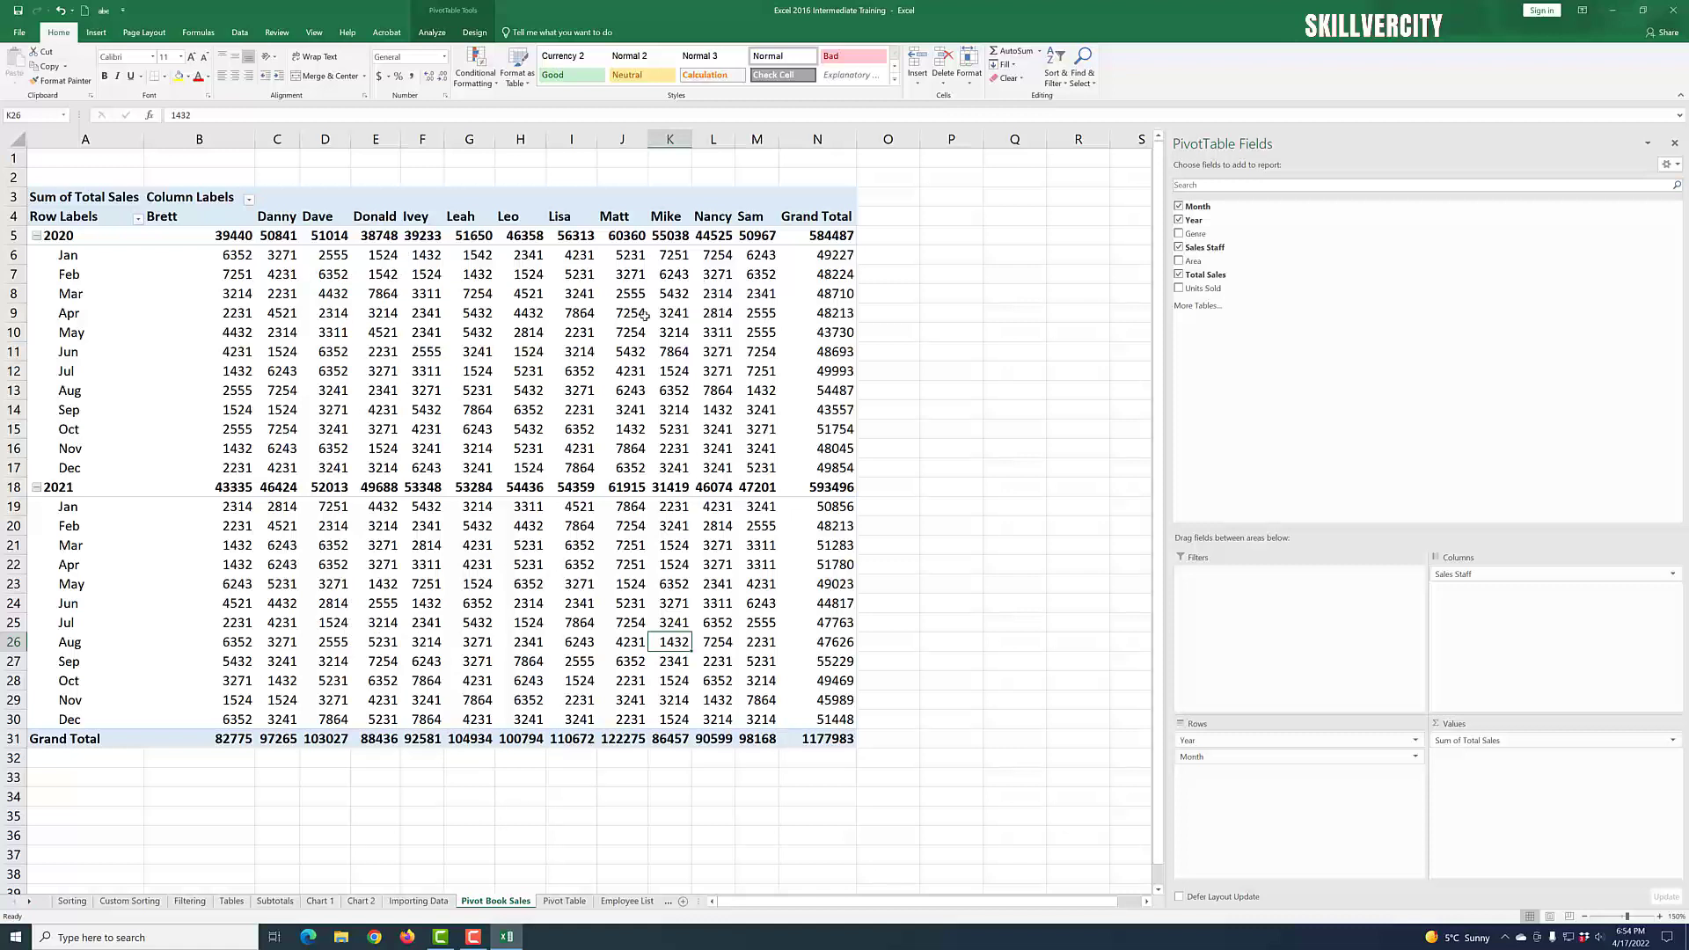
# - Examine the January 2020 sales of the first three staff members and the grand totals in the PivotTable
pyautogui.click(250, 259)
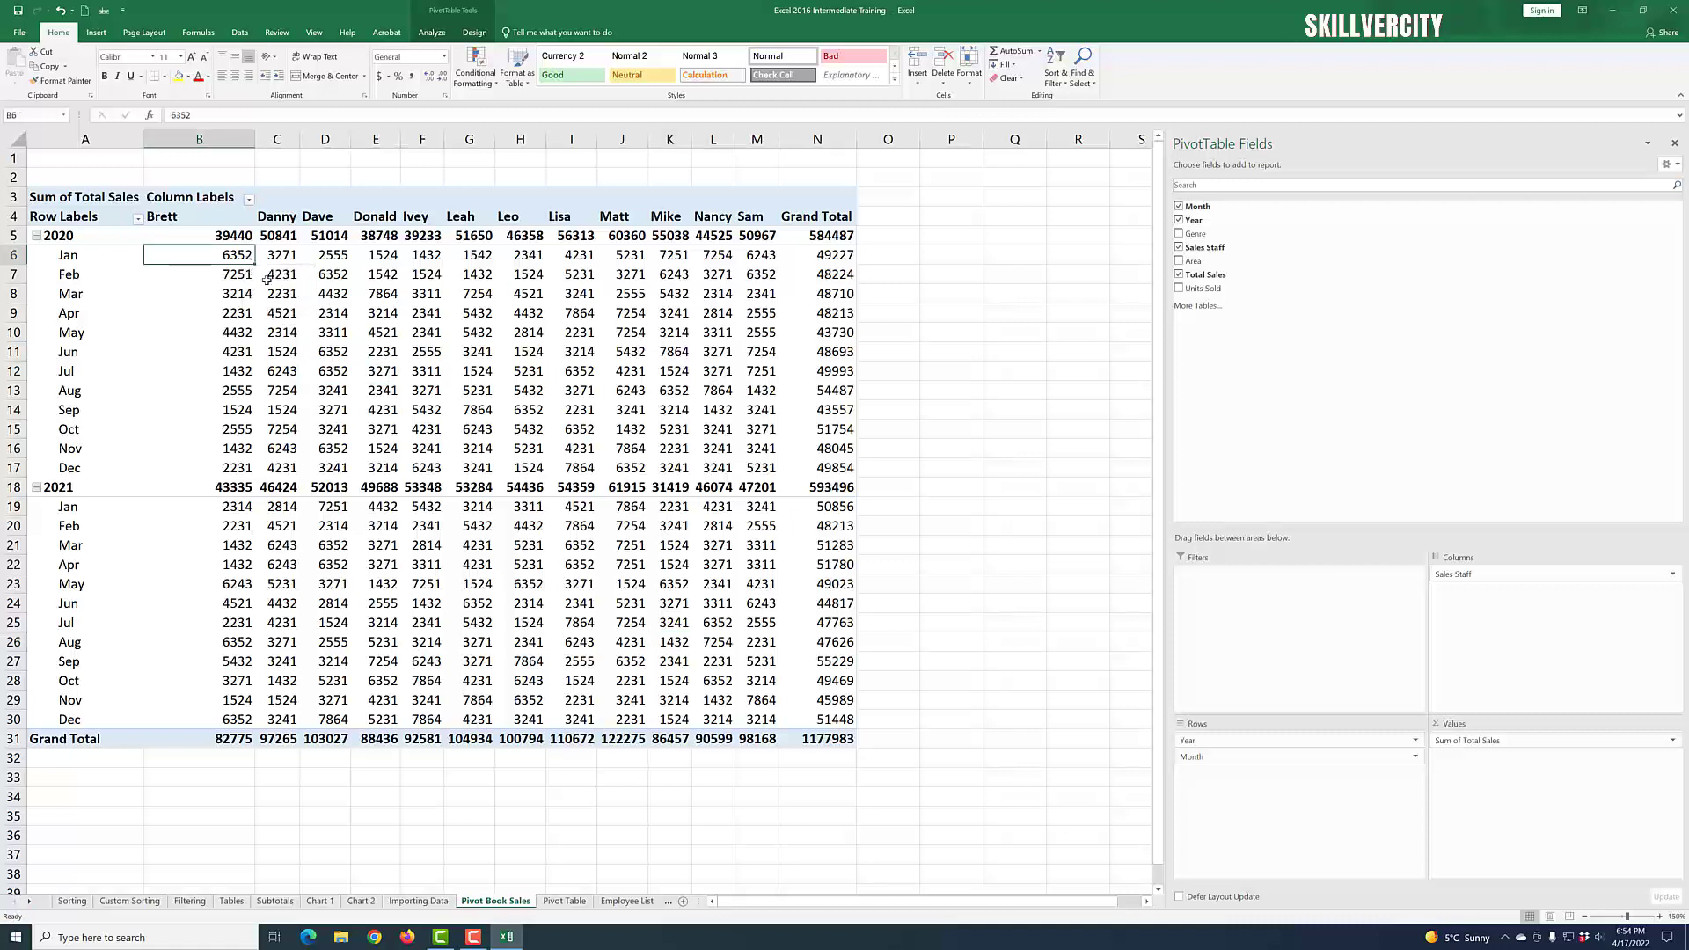
pyautogui.click(282, 264)
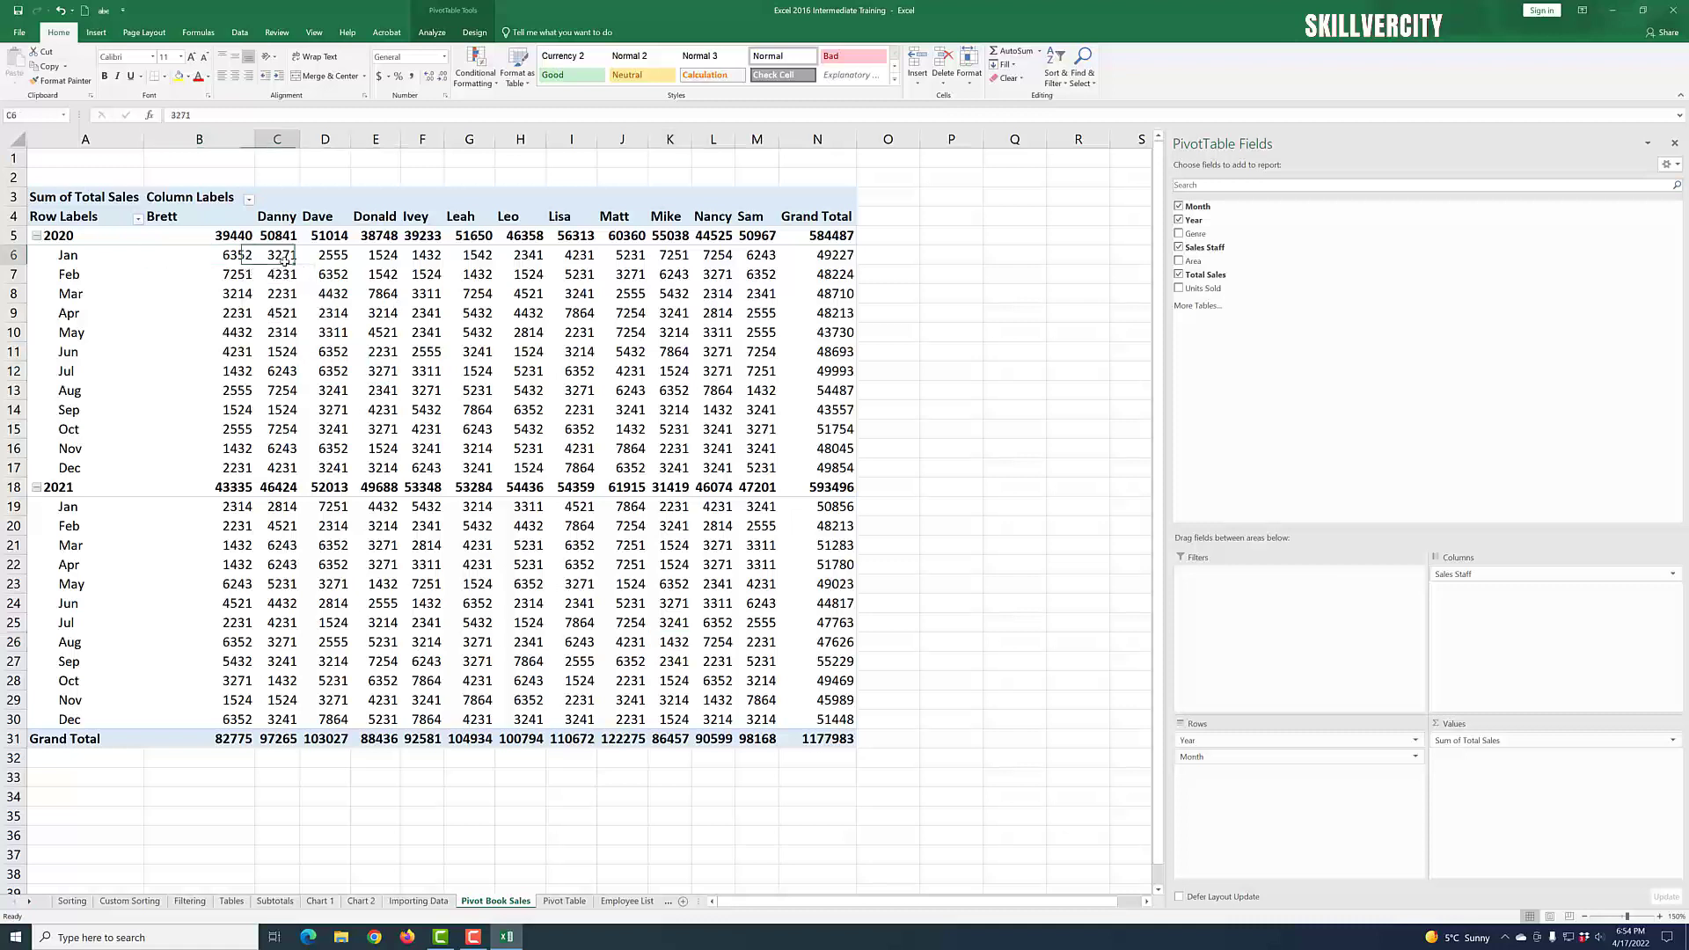
pyautogui.click(332, 263)
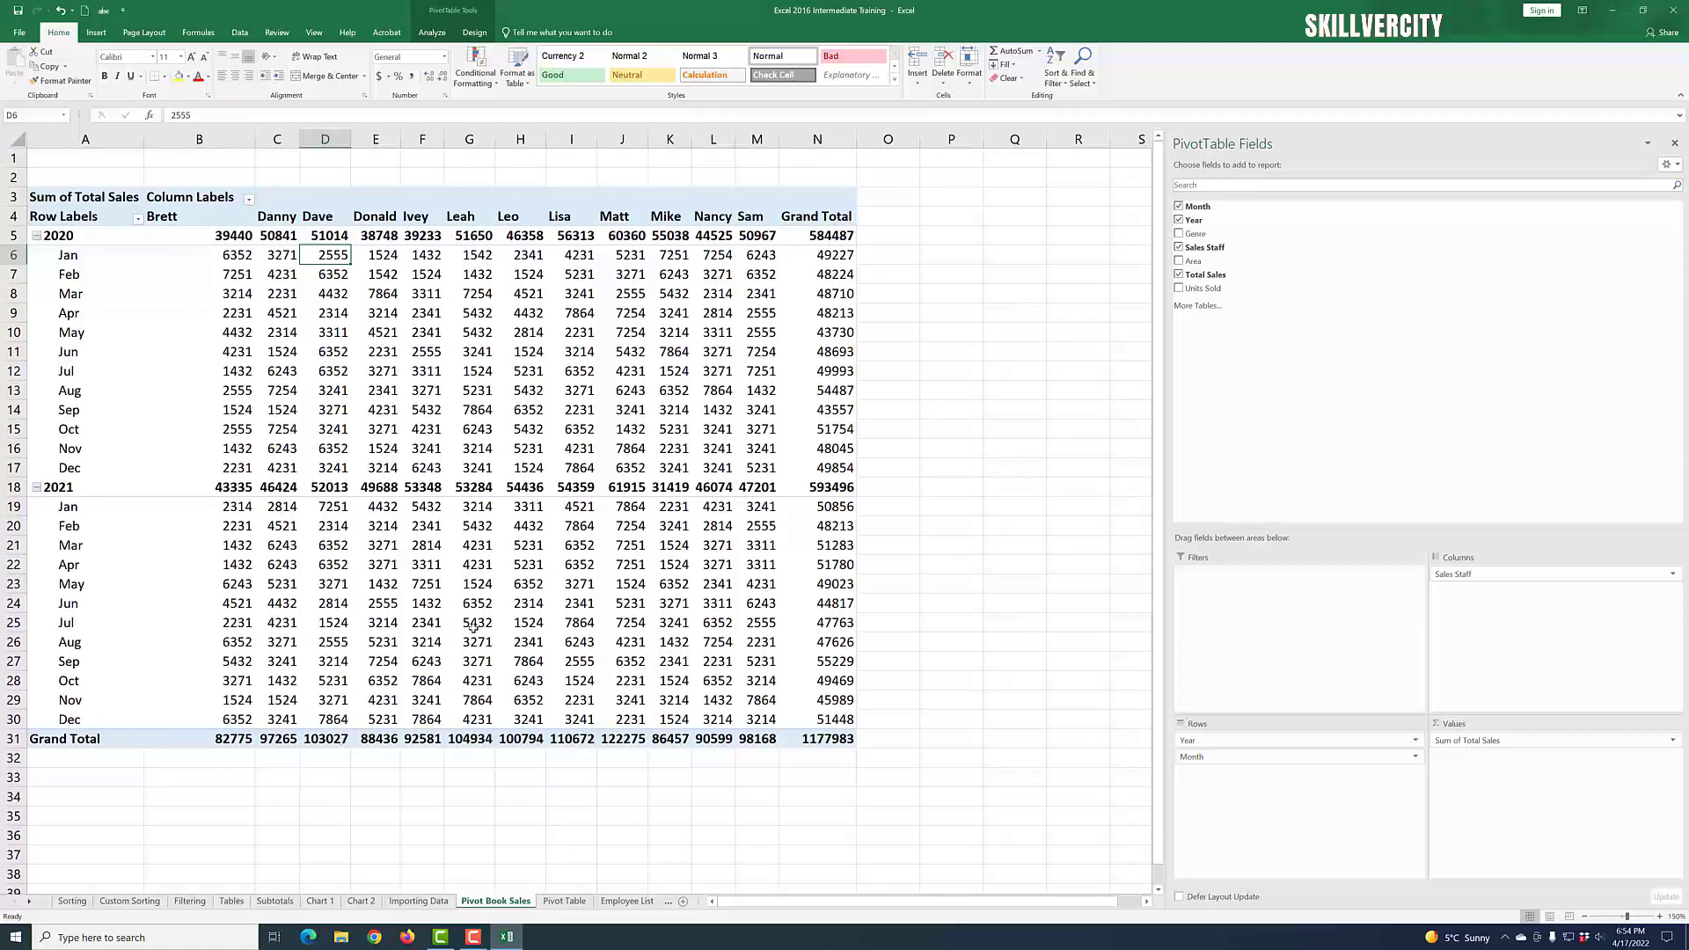
pyautogui.scroll(-2, 860, 678)
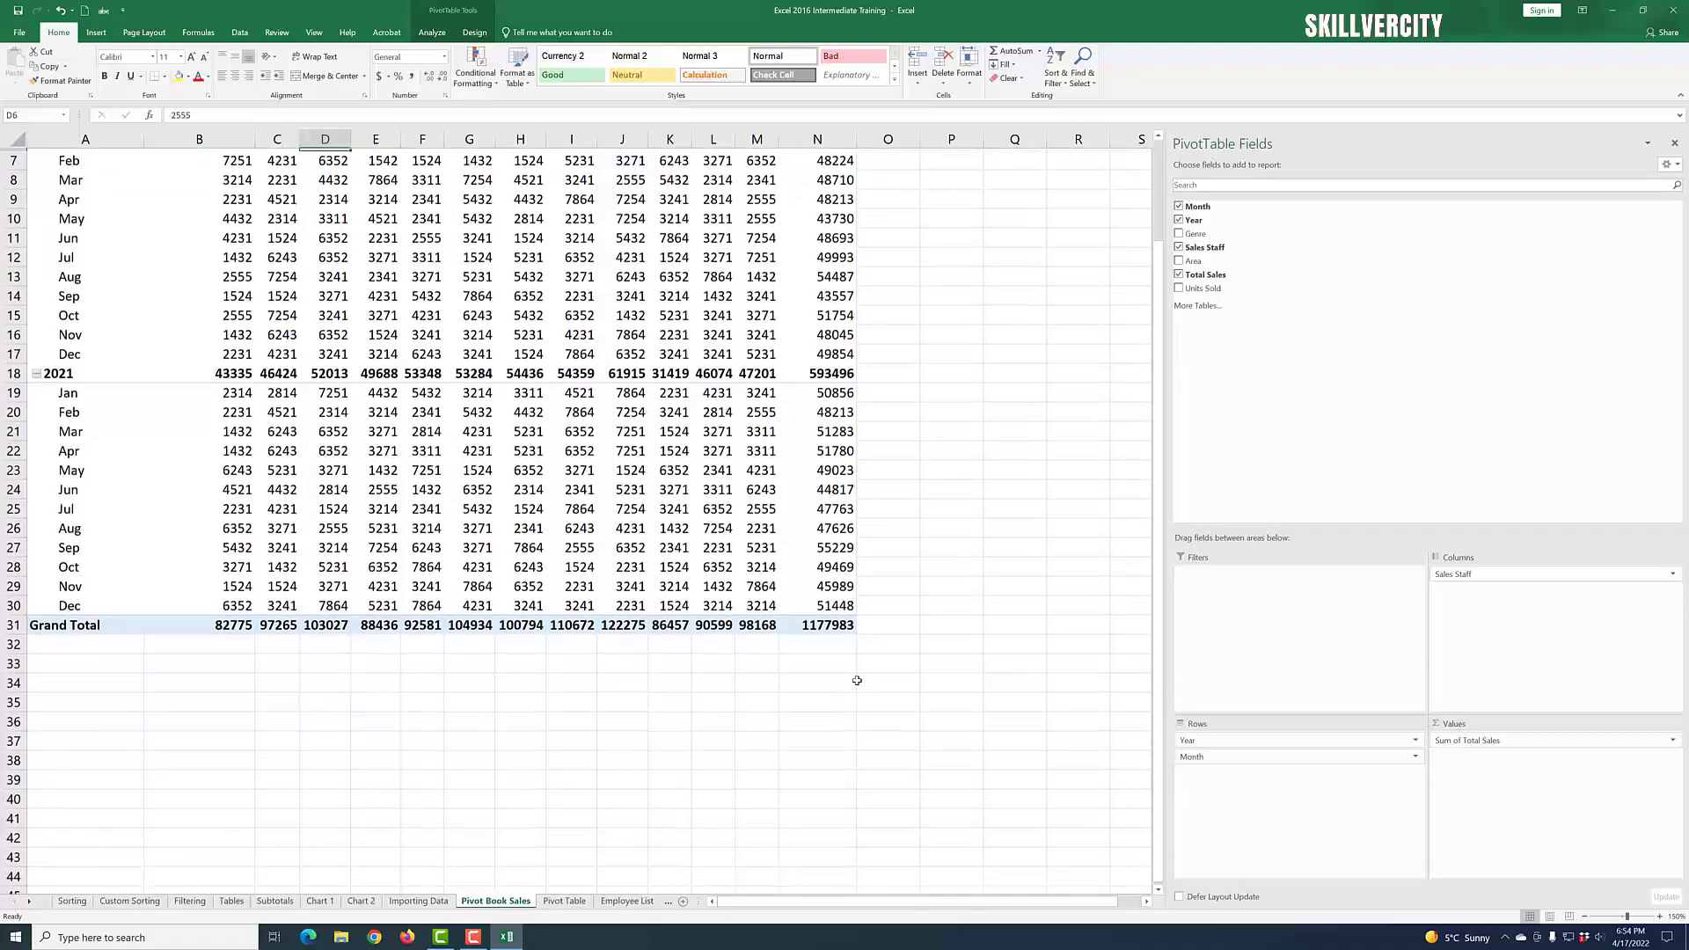
pyautogui.scroll(2, 911, 581)
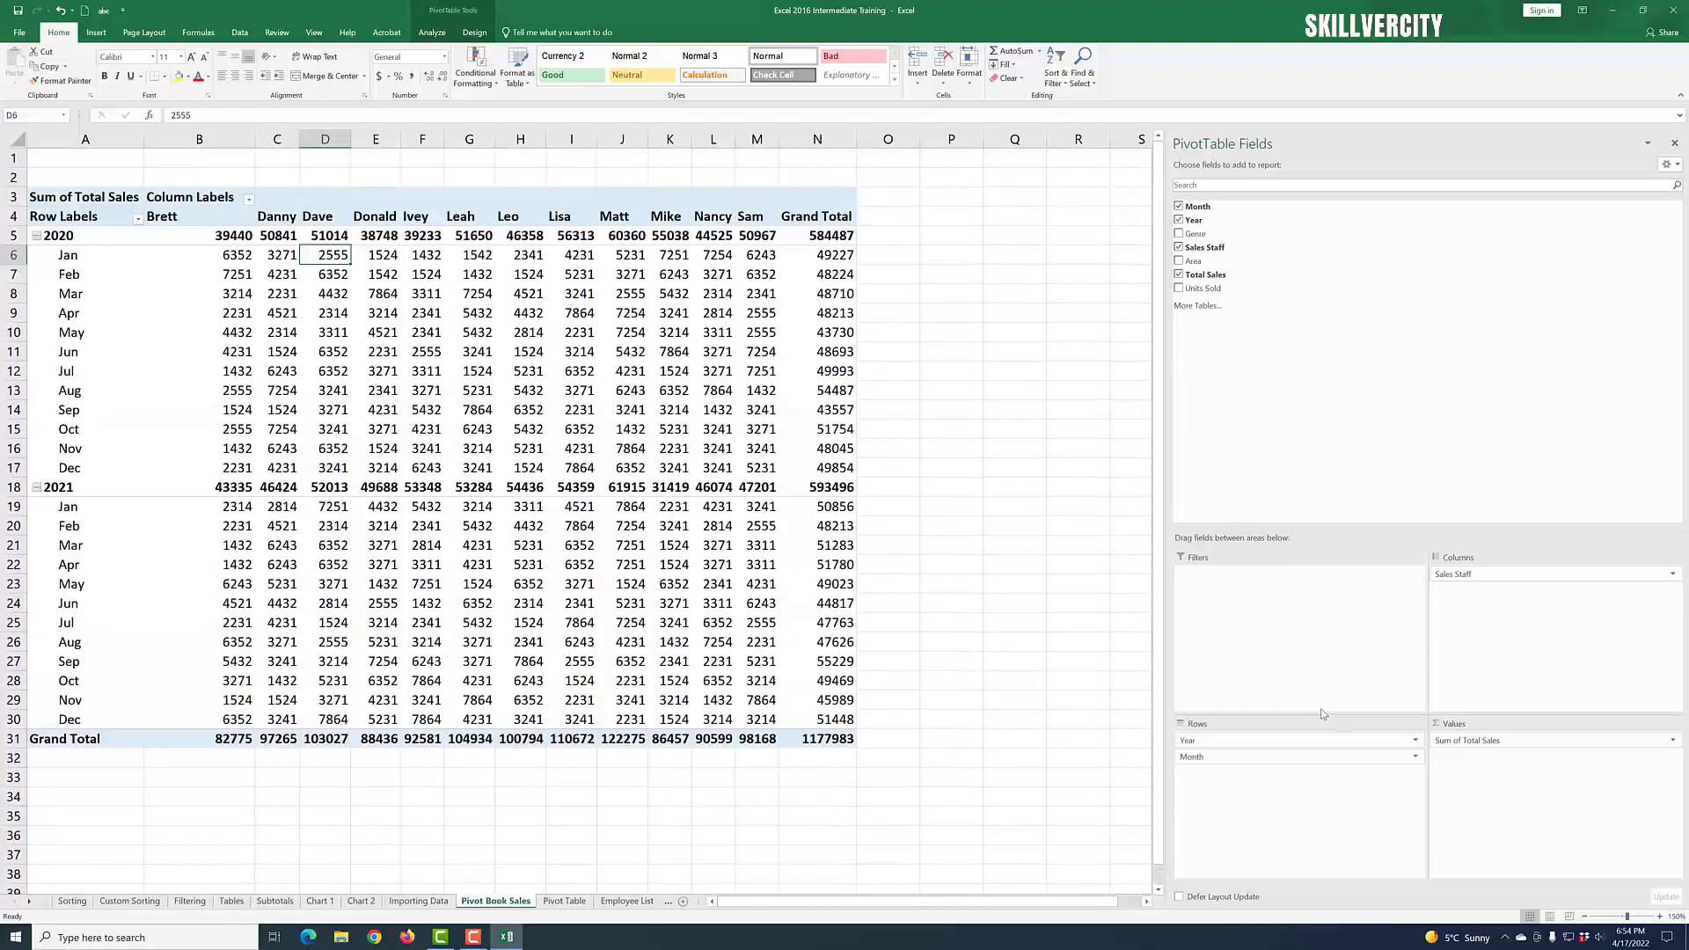
pyautogui.scroll(-1, 864, 581)
pyautogui.scroll(1, 879, 572)
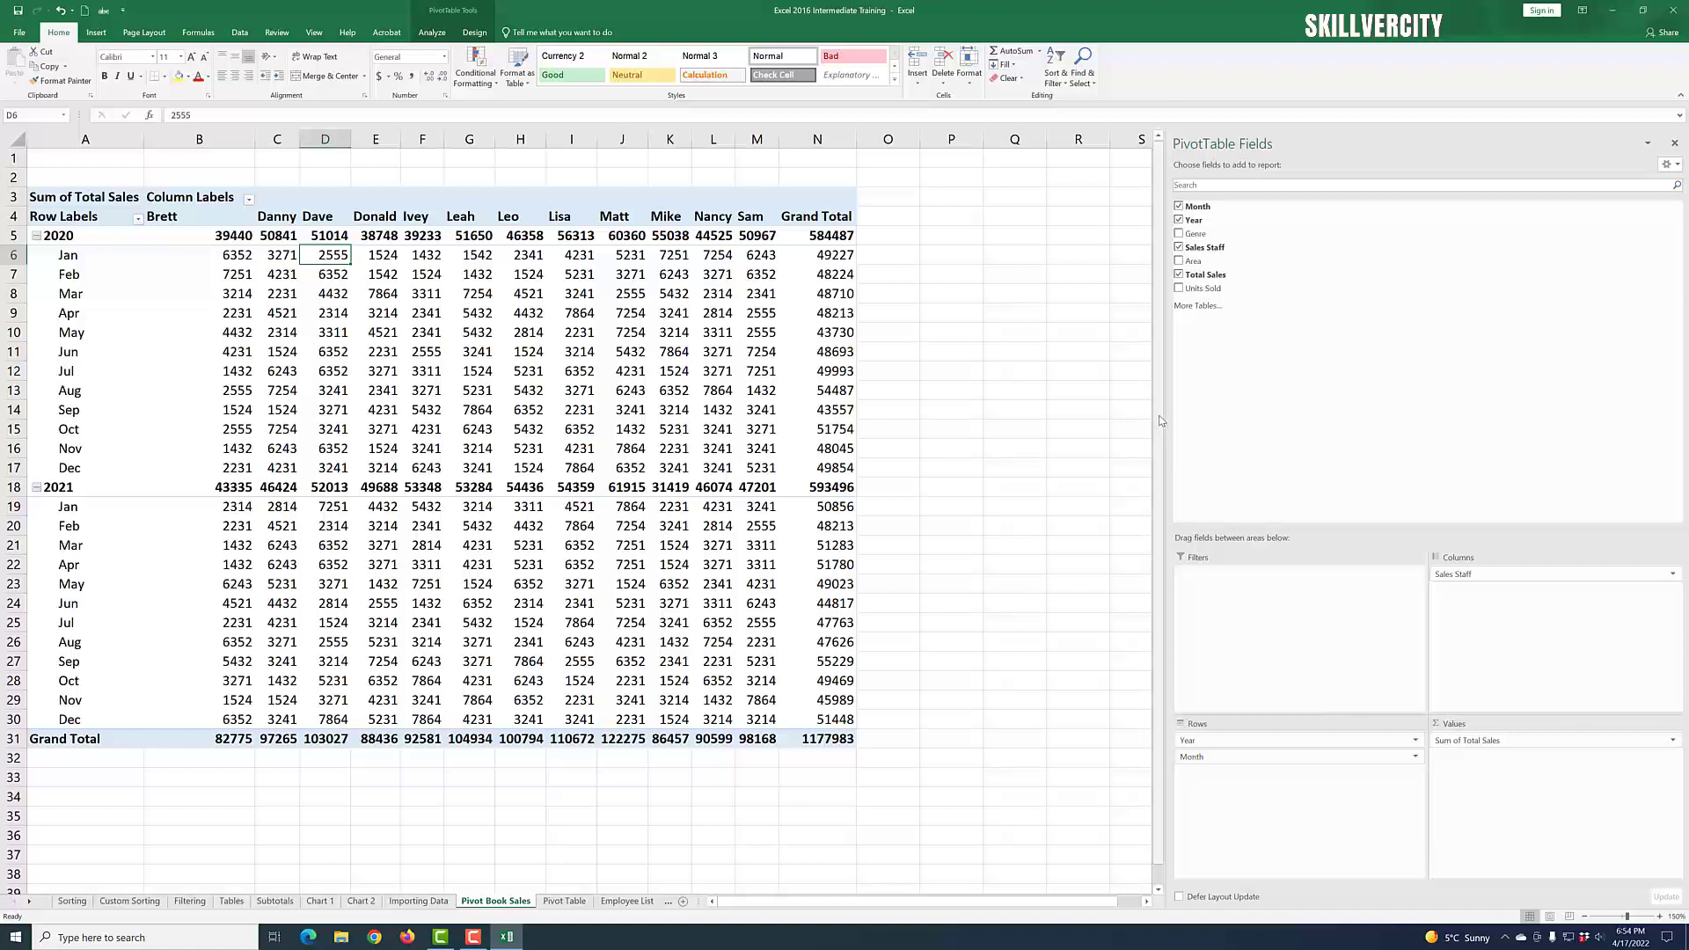
# - Remove the Total Sales, Sales Staff, Year and Month fields to empty the PivotTable
pyautogui.click(1179, 276)
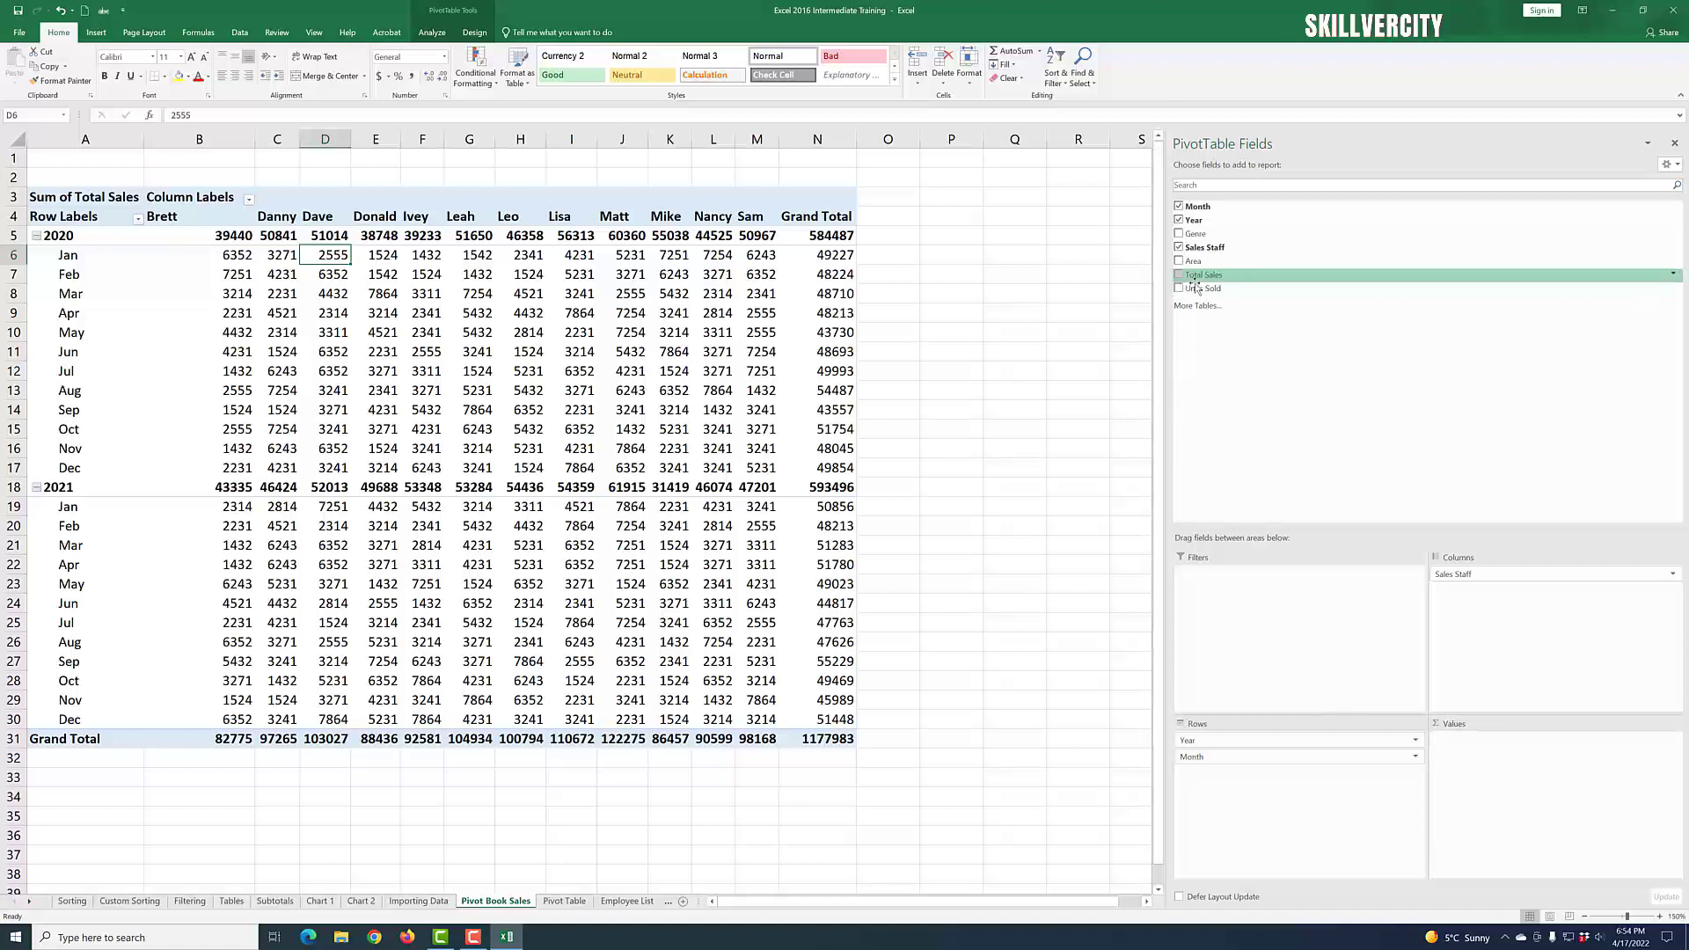
pyautogui.click(1179, 248)
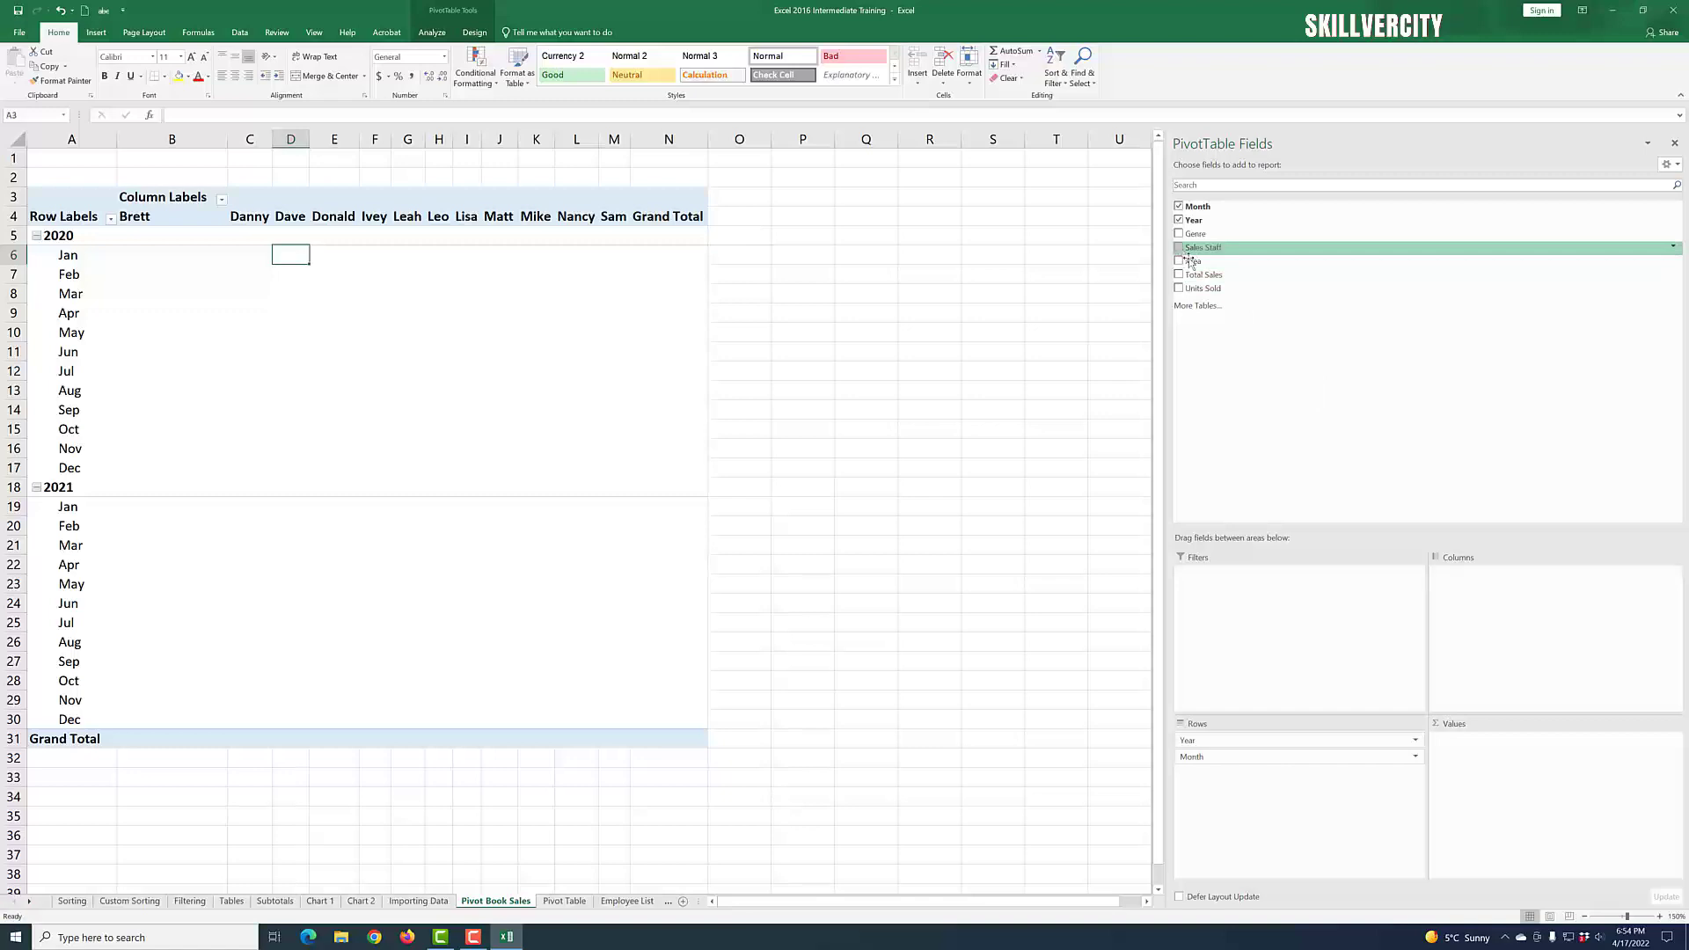
pyautogui.click(1179, 220)
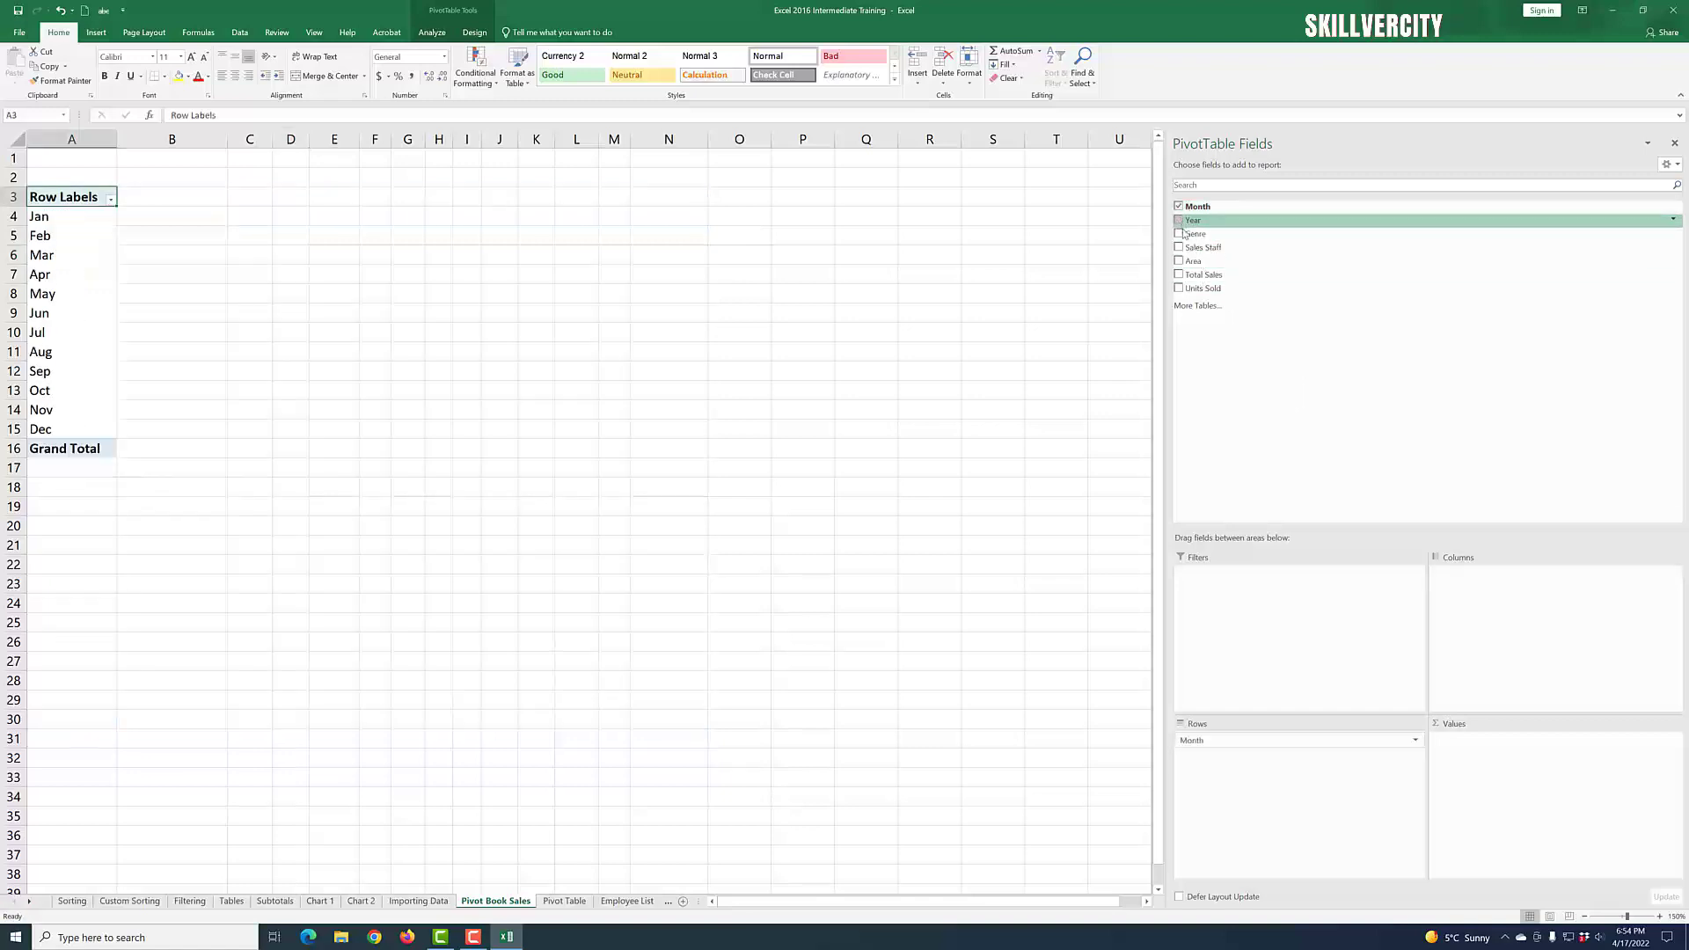
pyautogui.click(1179, 206)
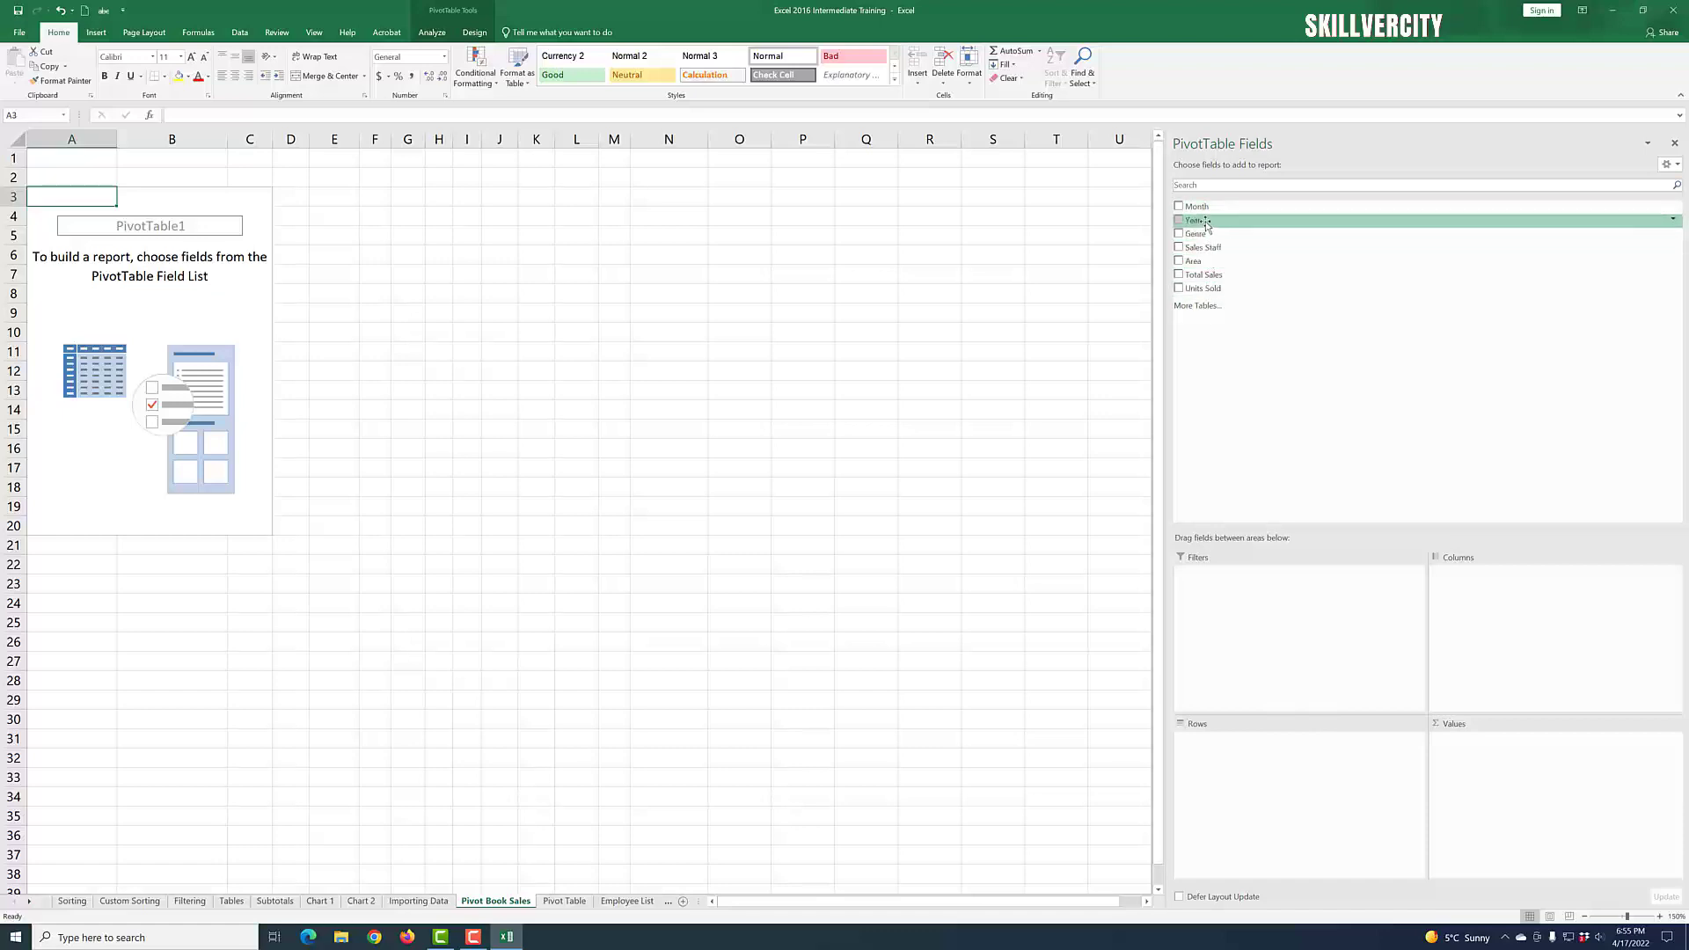
# - Set up the PivotTable with Year as rows and Area as columns, moving Area out of the values
pyautogui.moveTo(1206, 225); pyautogui.dragTo(1248, 779)
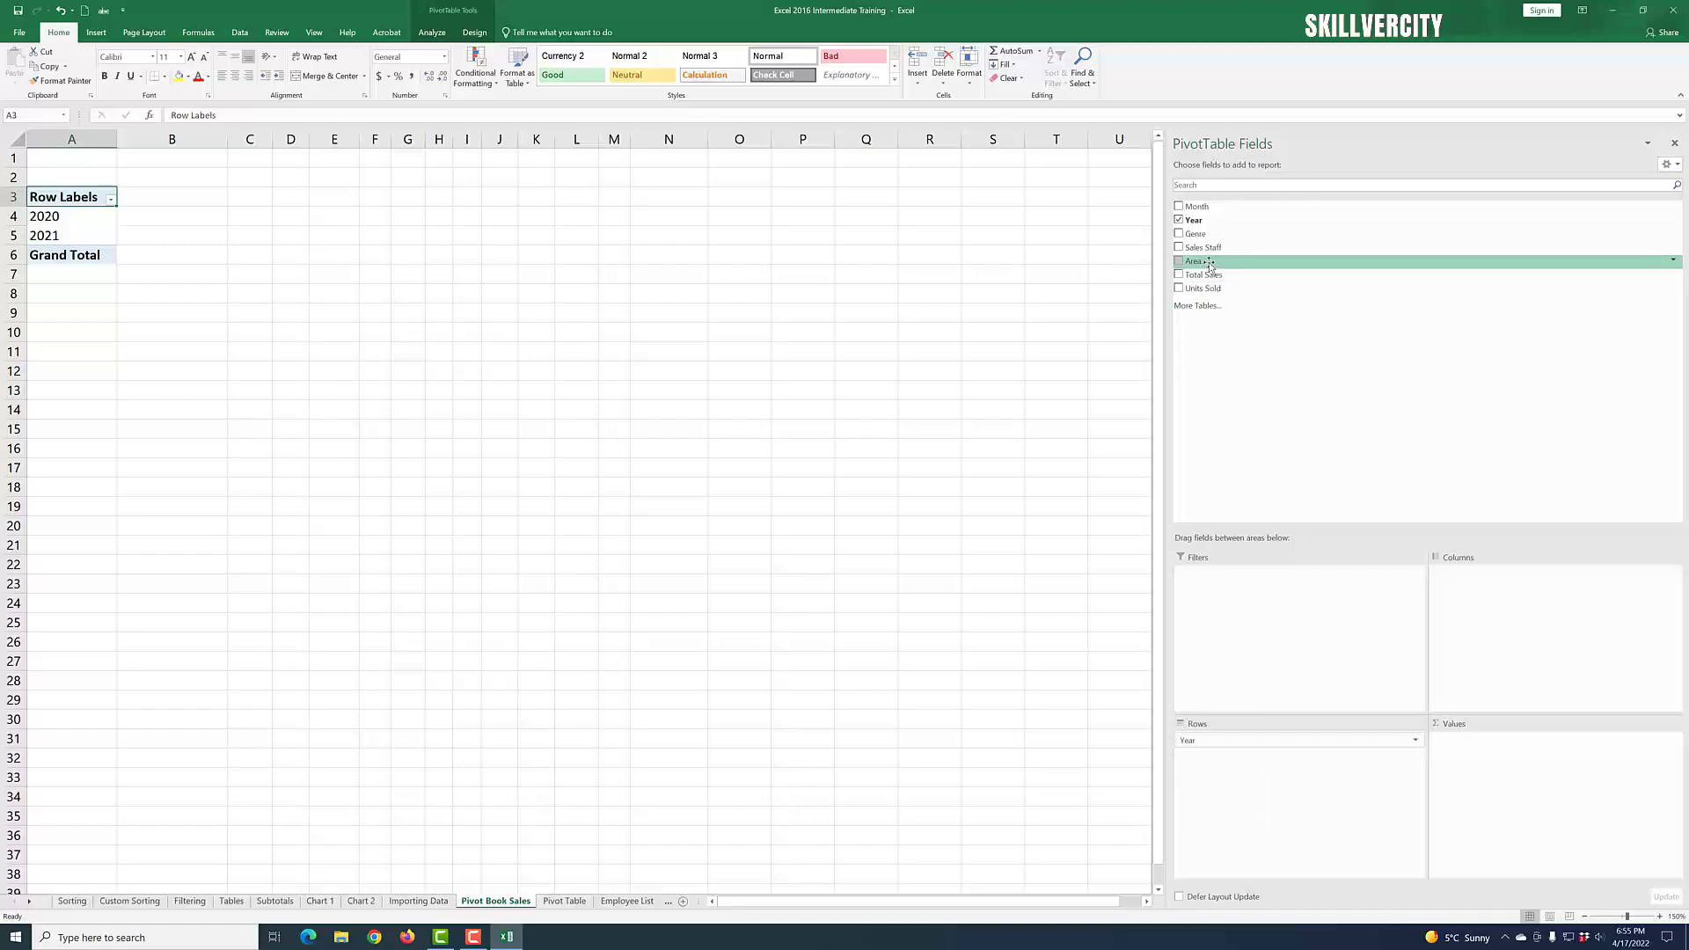
pyautogui.moveTo(1209, 264); pyautogui.dragTo(1571, 779)
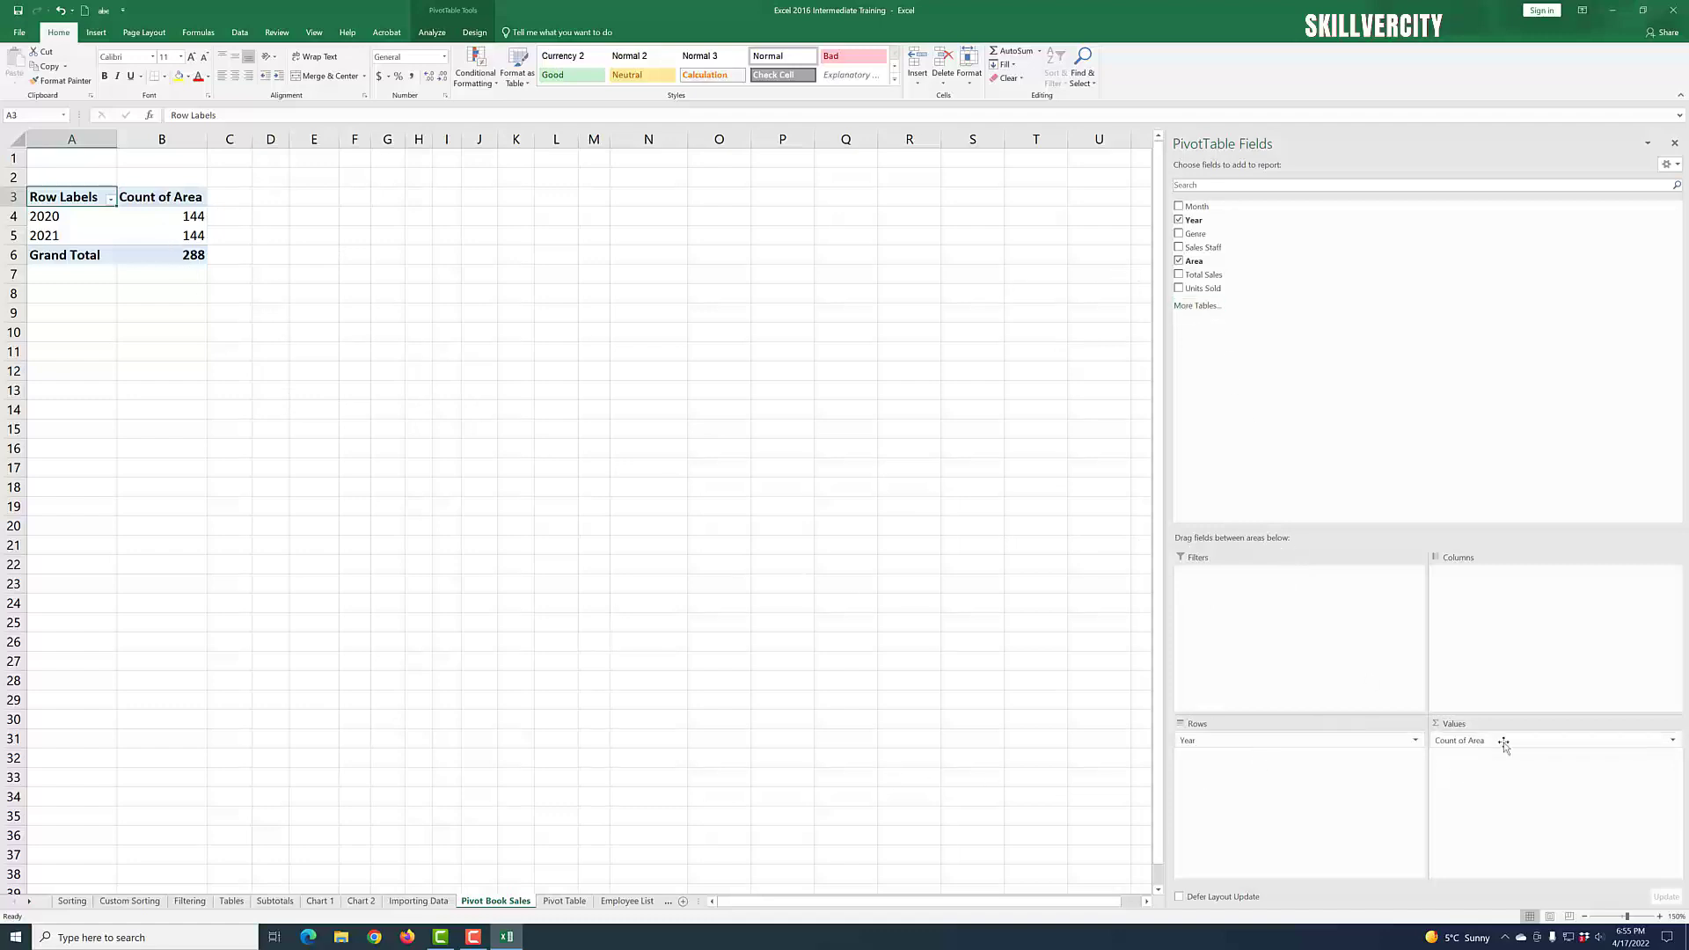
pyautogui.moveTo(1511, 744); pyautogui.dragTo(1516, 618)
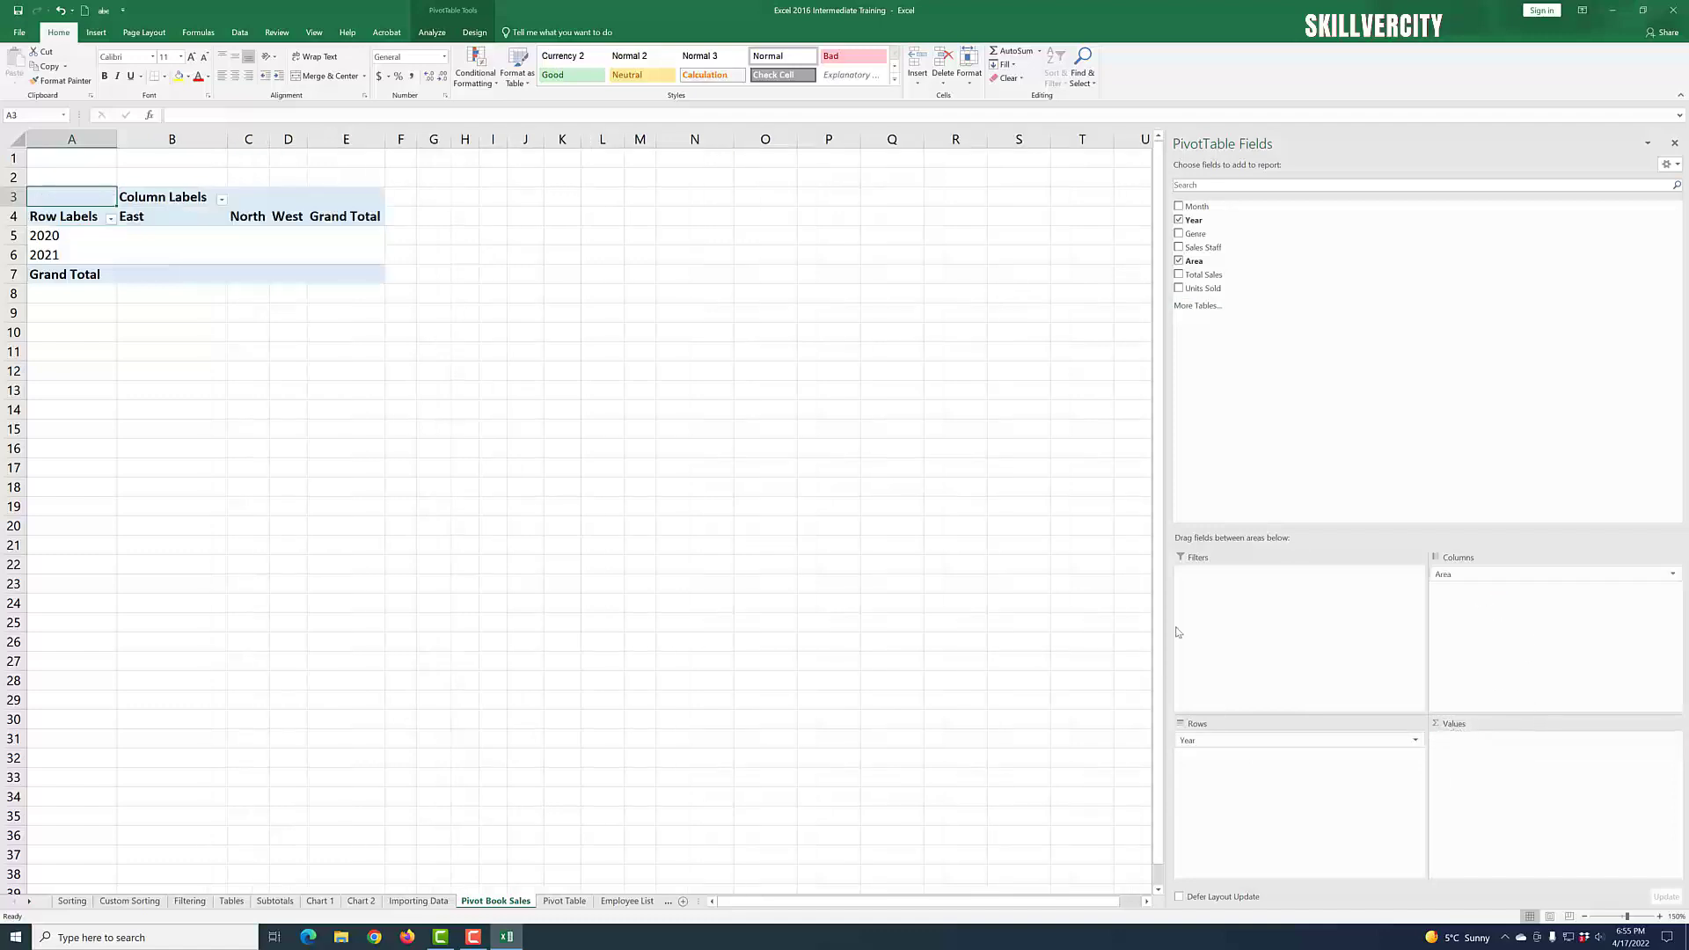
# - Add the sum of Units Sold as the PivotTable's values for each year and area
pyautogui.click(249, 234)
pyautogui.click(346, 237)
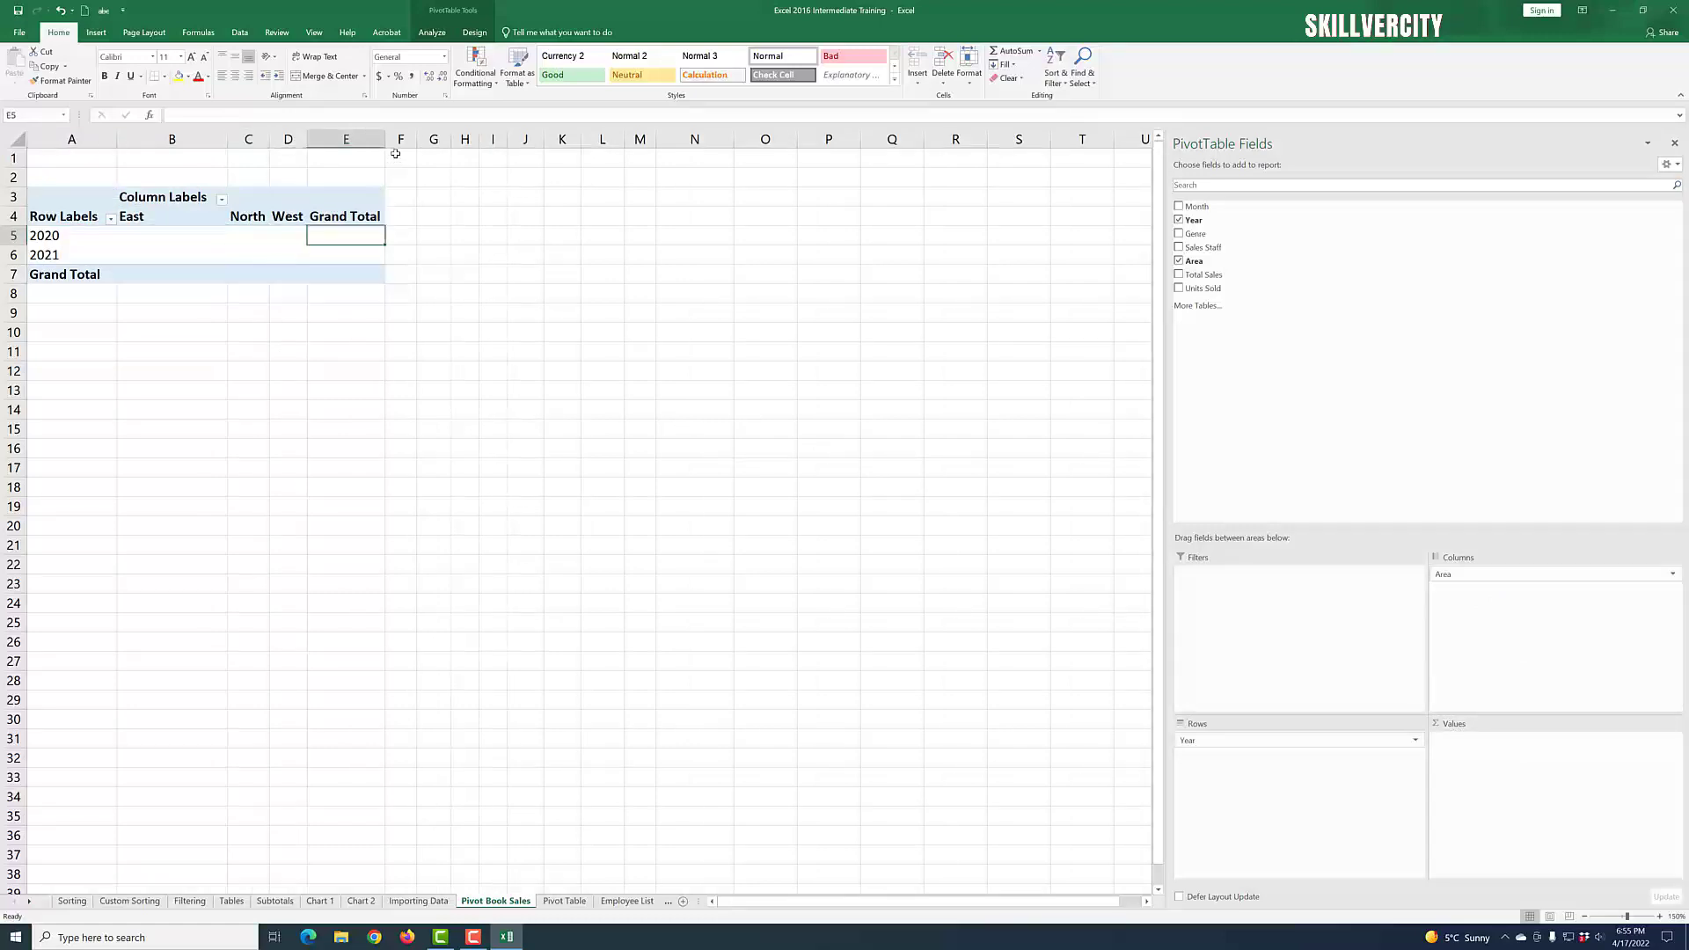
pyautogui.click(148, 257)
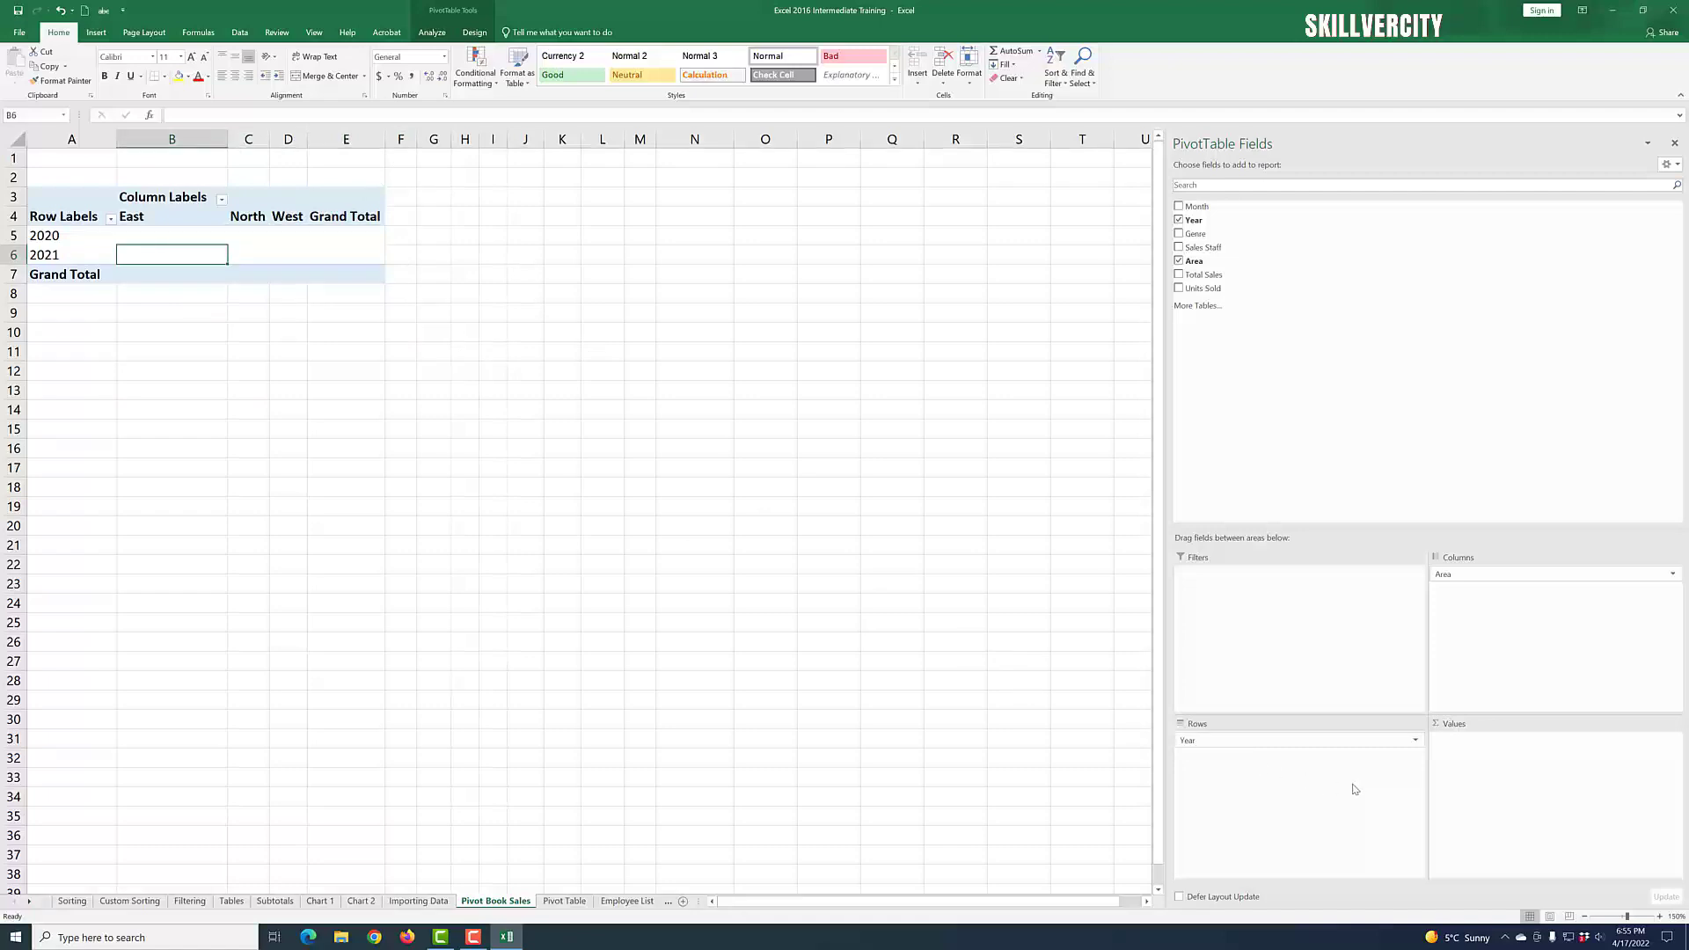
pyautogui.click(380, 408)
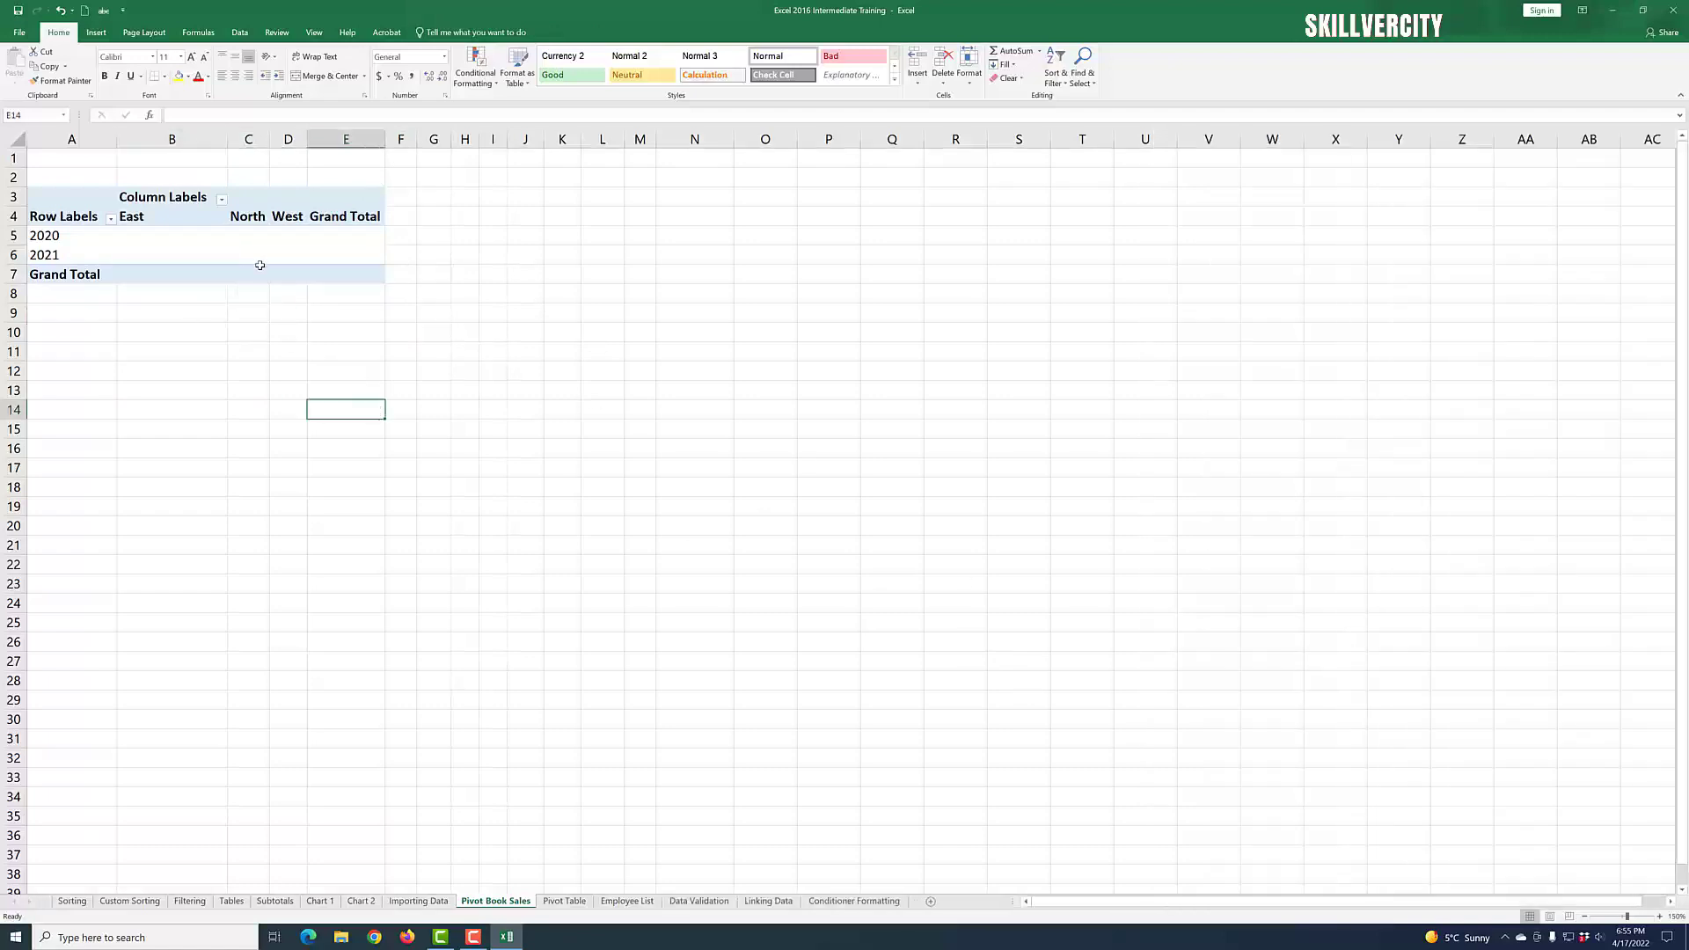
pyautogui.click(197, 220)
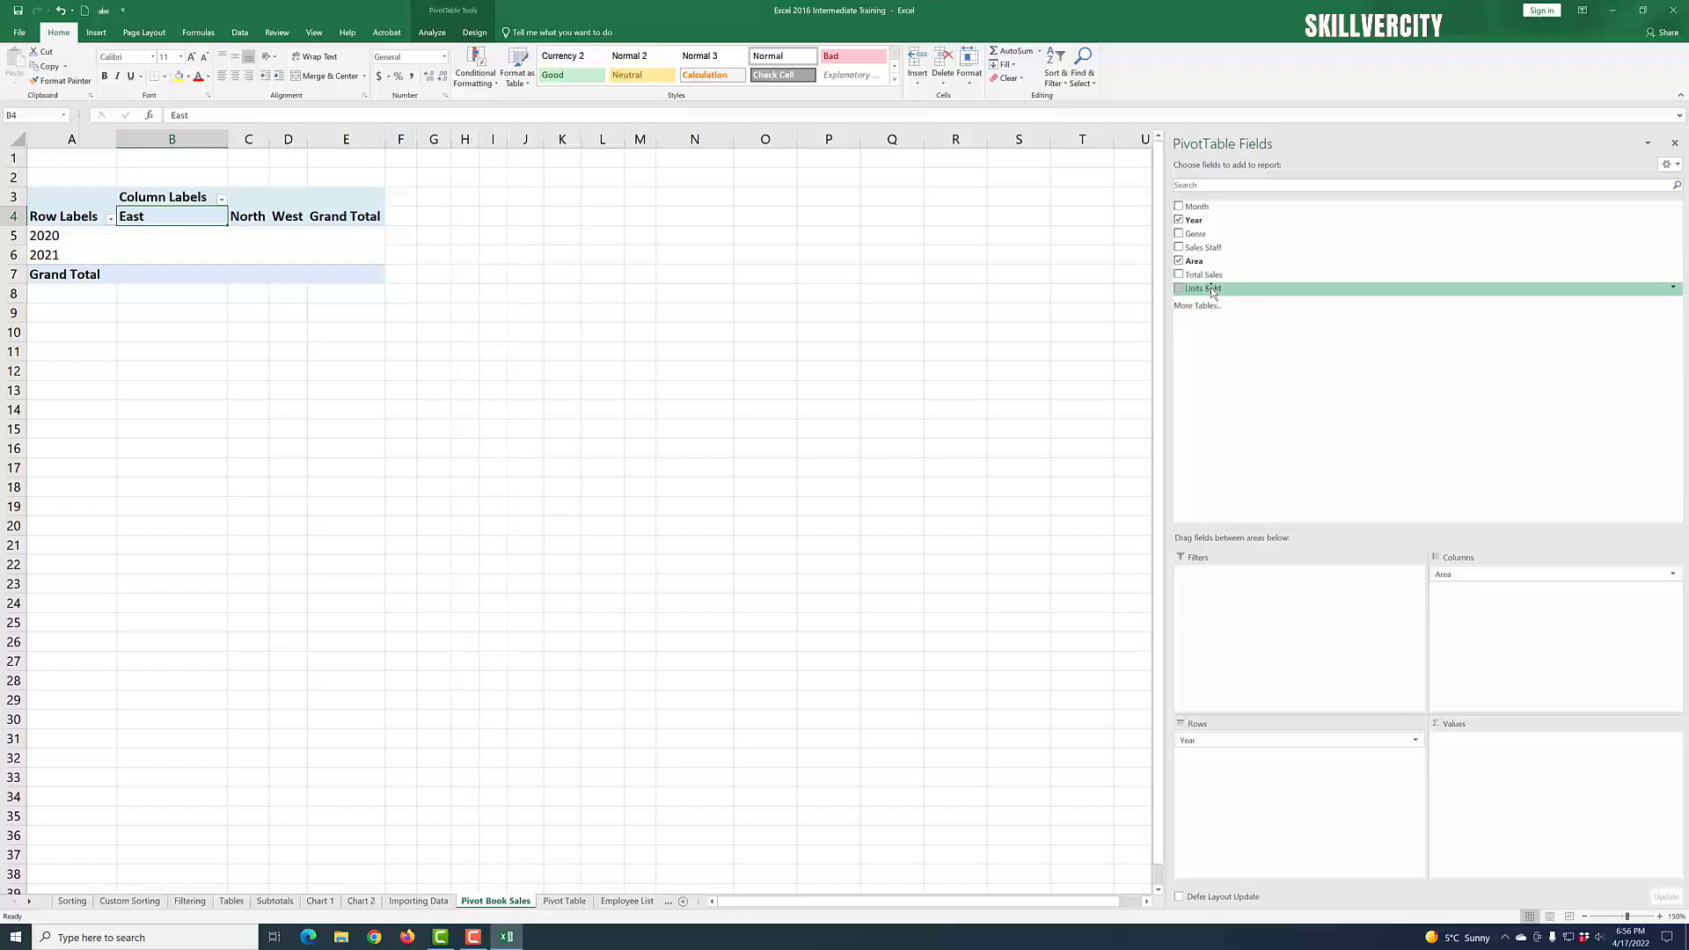
pyautogui.moveTo(1212, 291); pyautogui.dragTo(1588, 807)
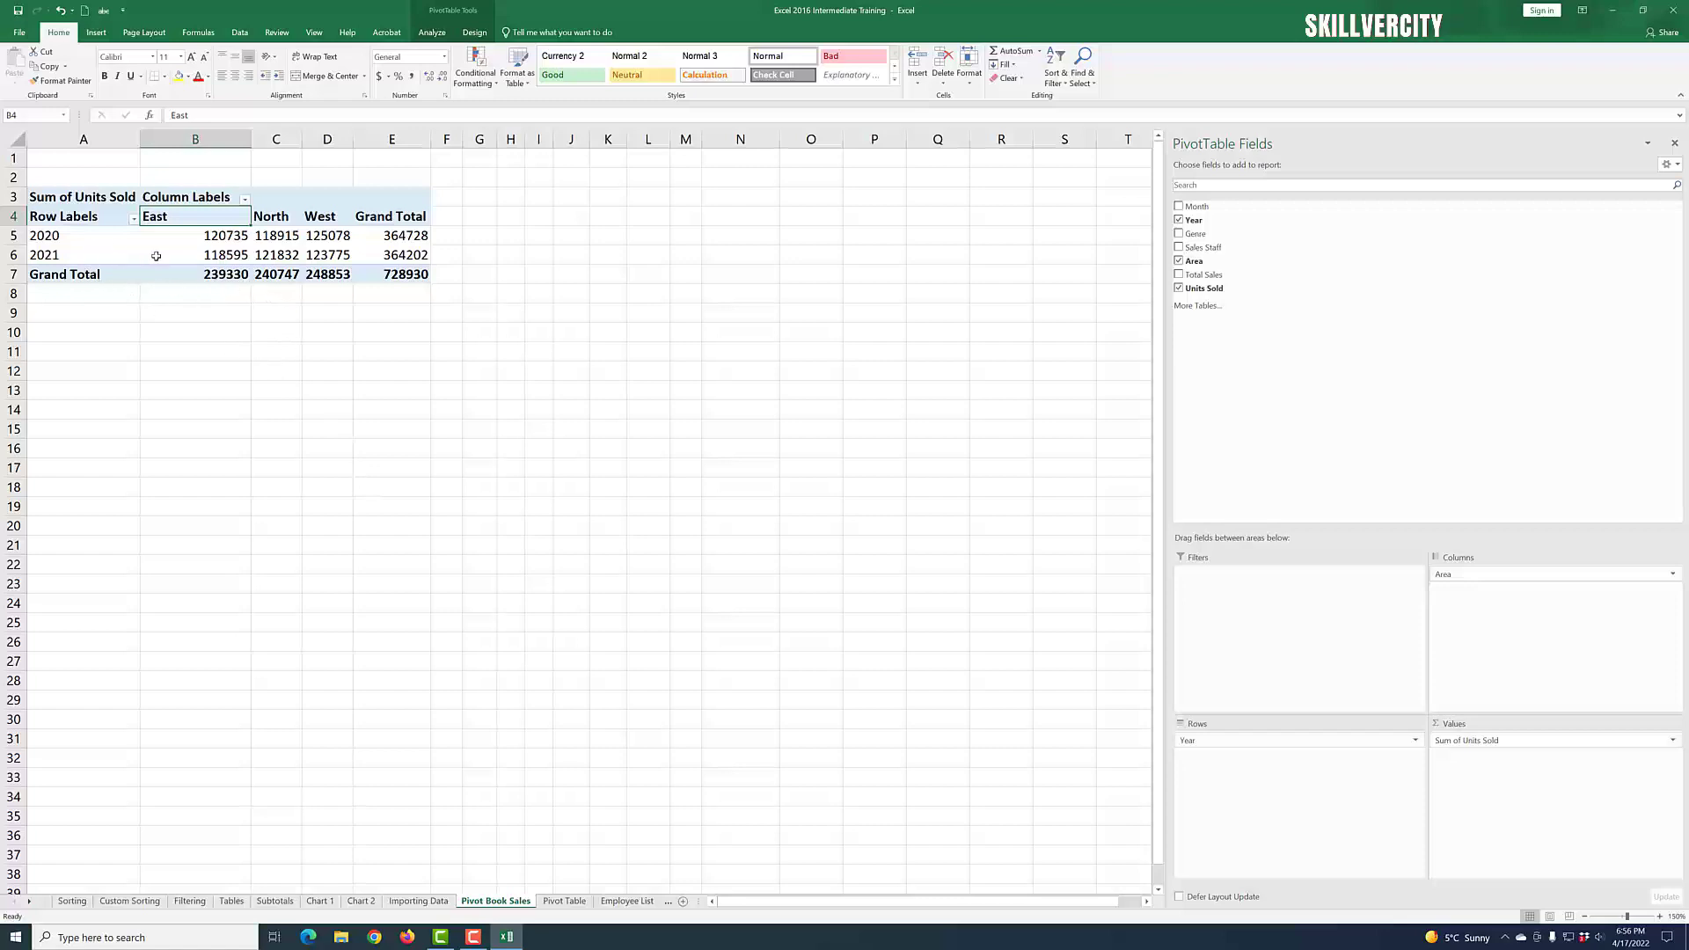
pyautogui.moveTo(156, 256)
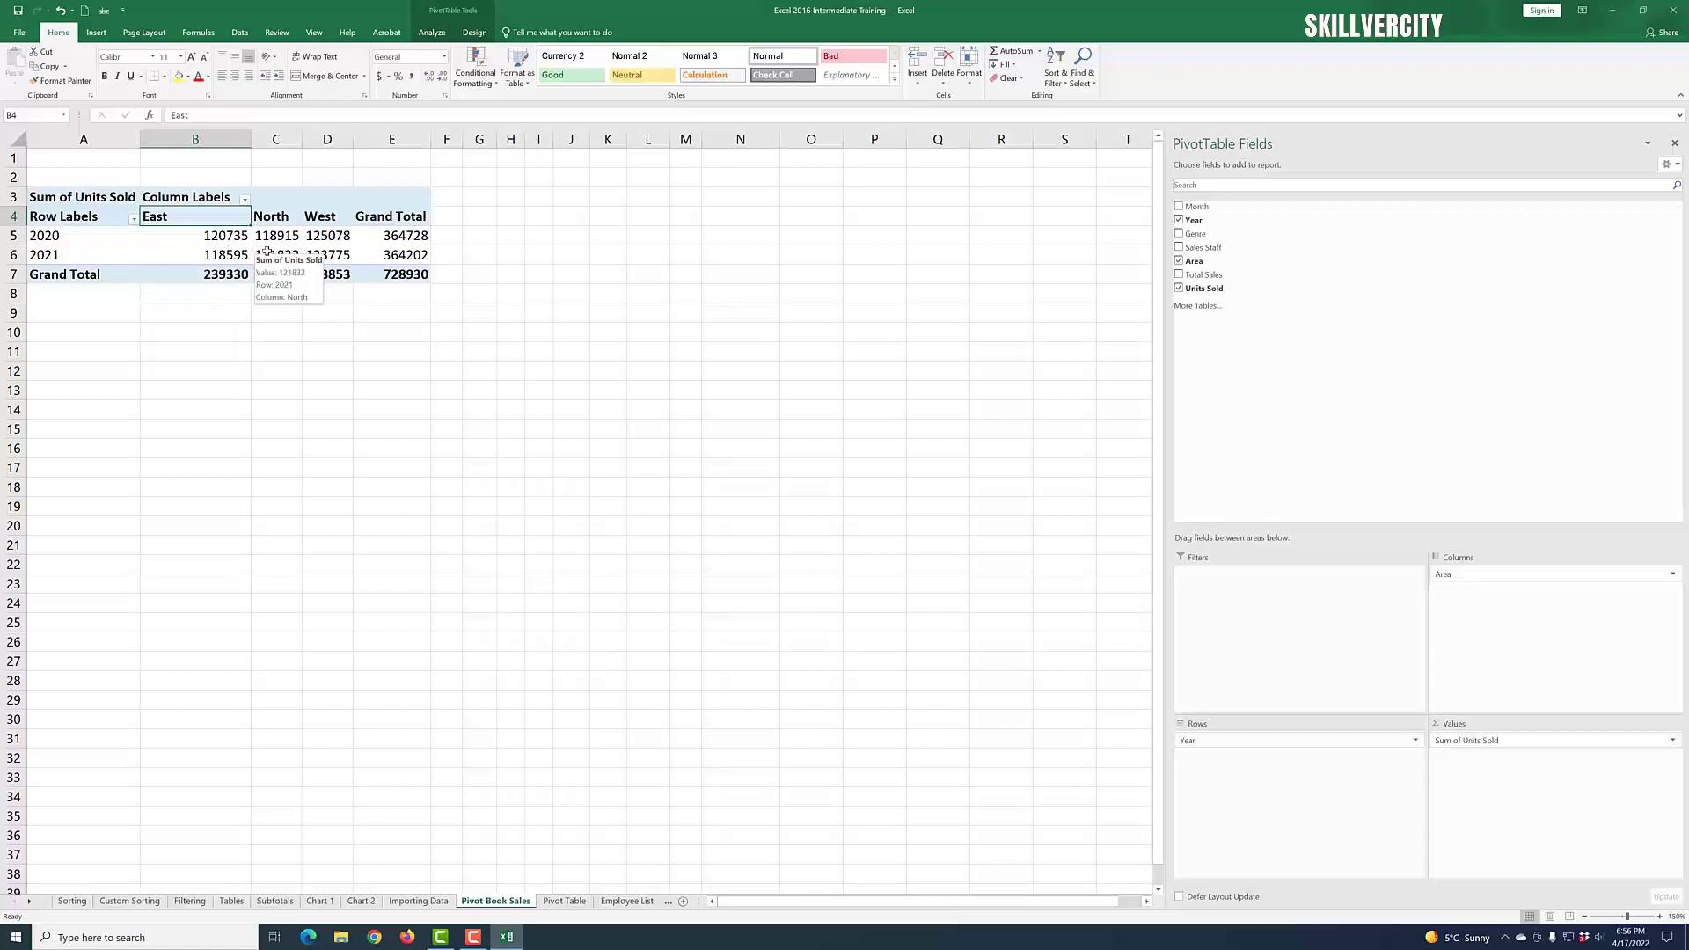
pyautogui.moveTo(276, 245)
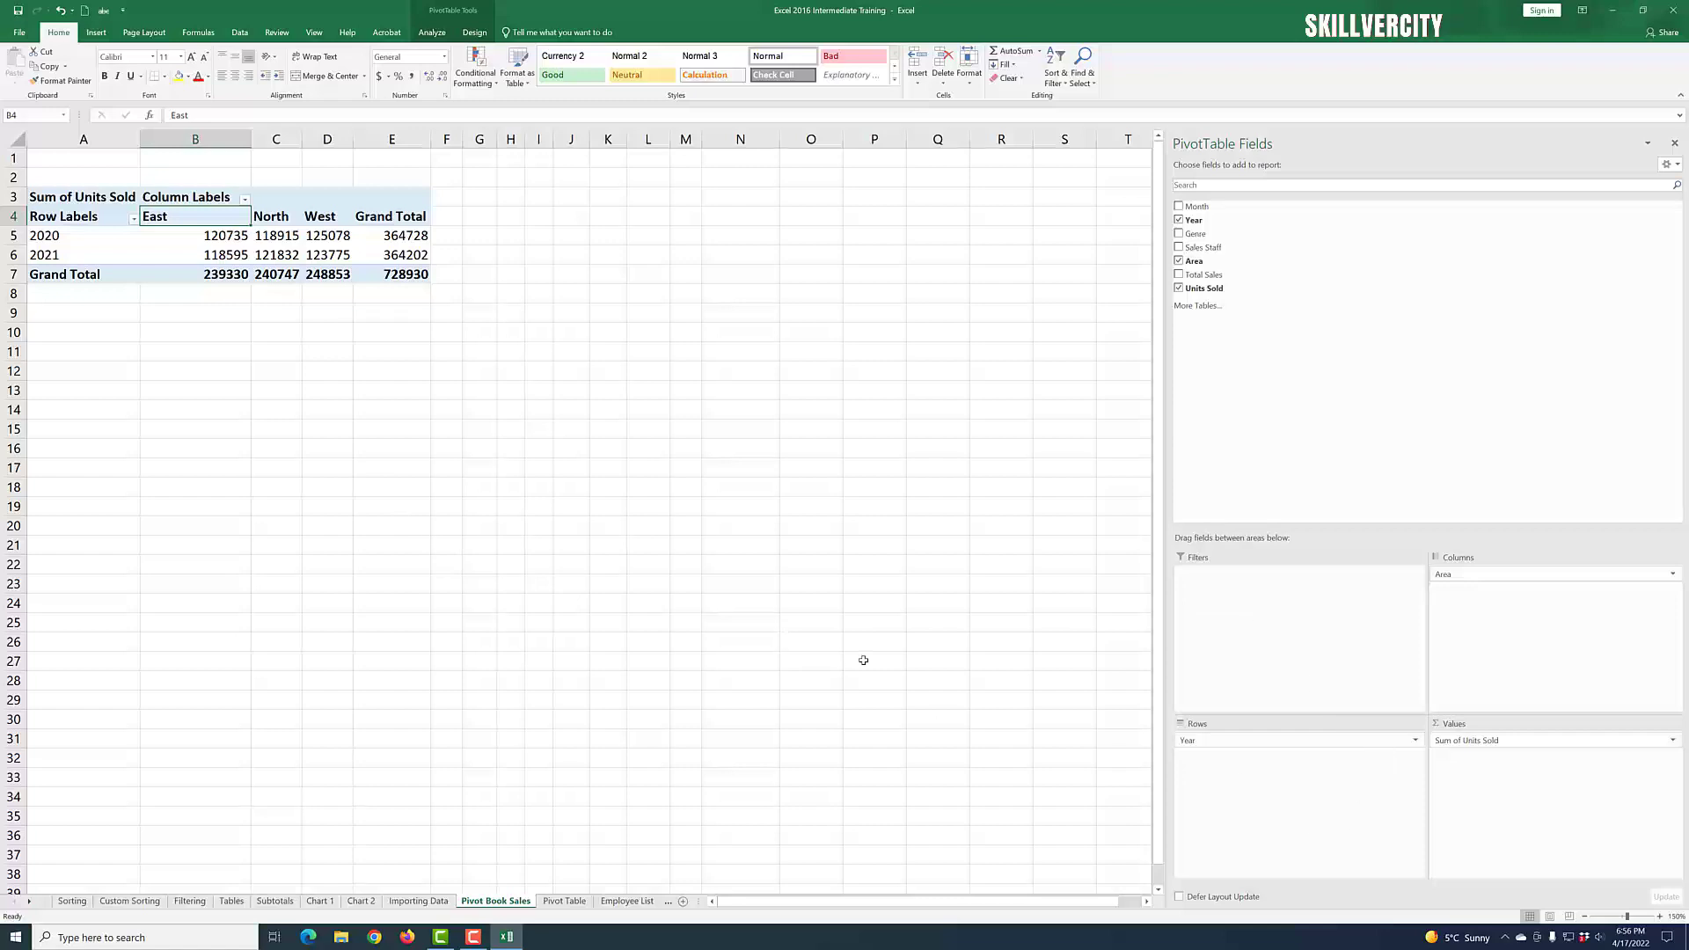
# - Remove the Units Sold, Area and Year fields to empty the PivotTable
pyautogui.click(1181, 290)
pyautogui.click(1179, 263)
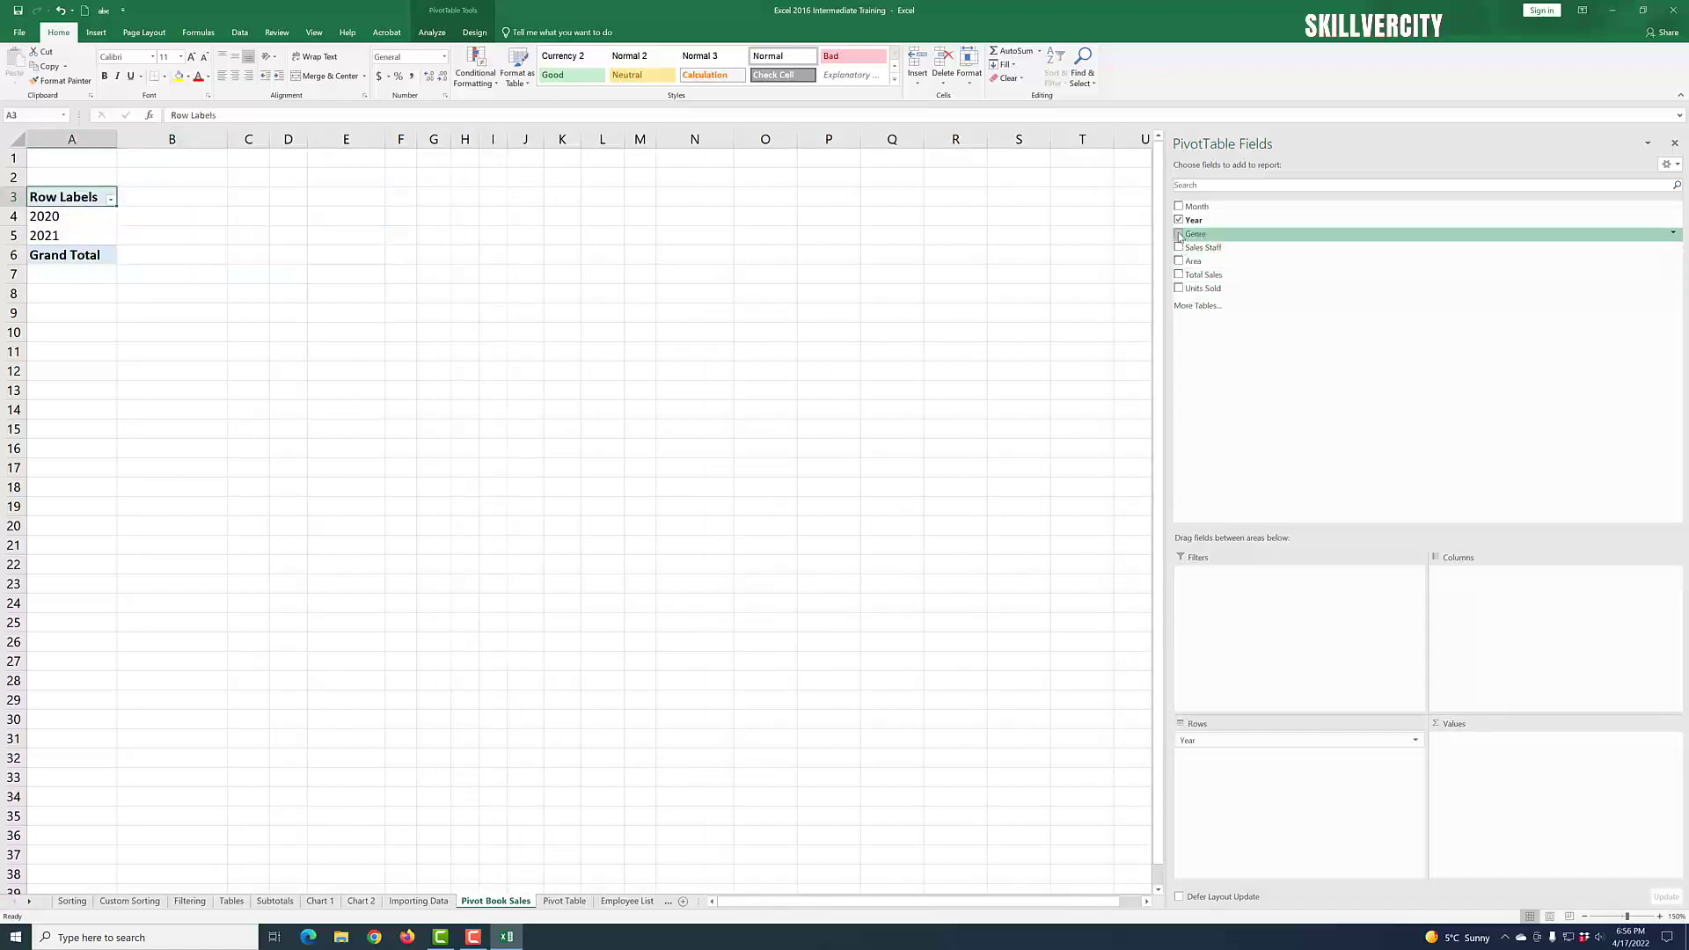
pyautogui.click(1179, 219)
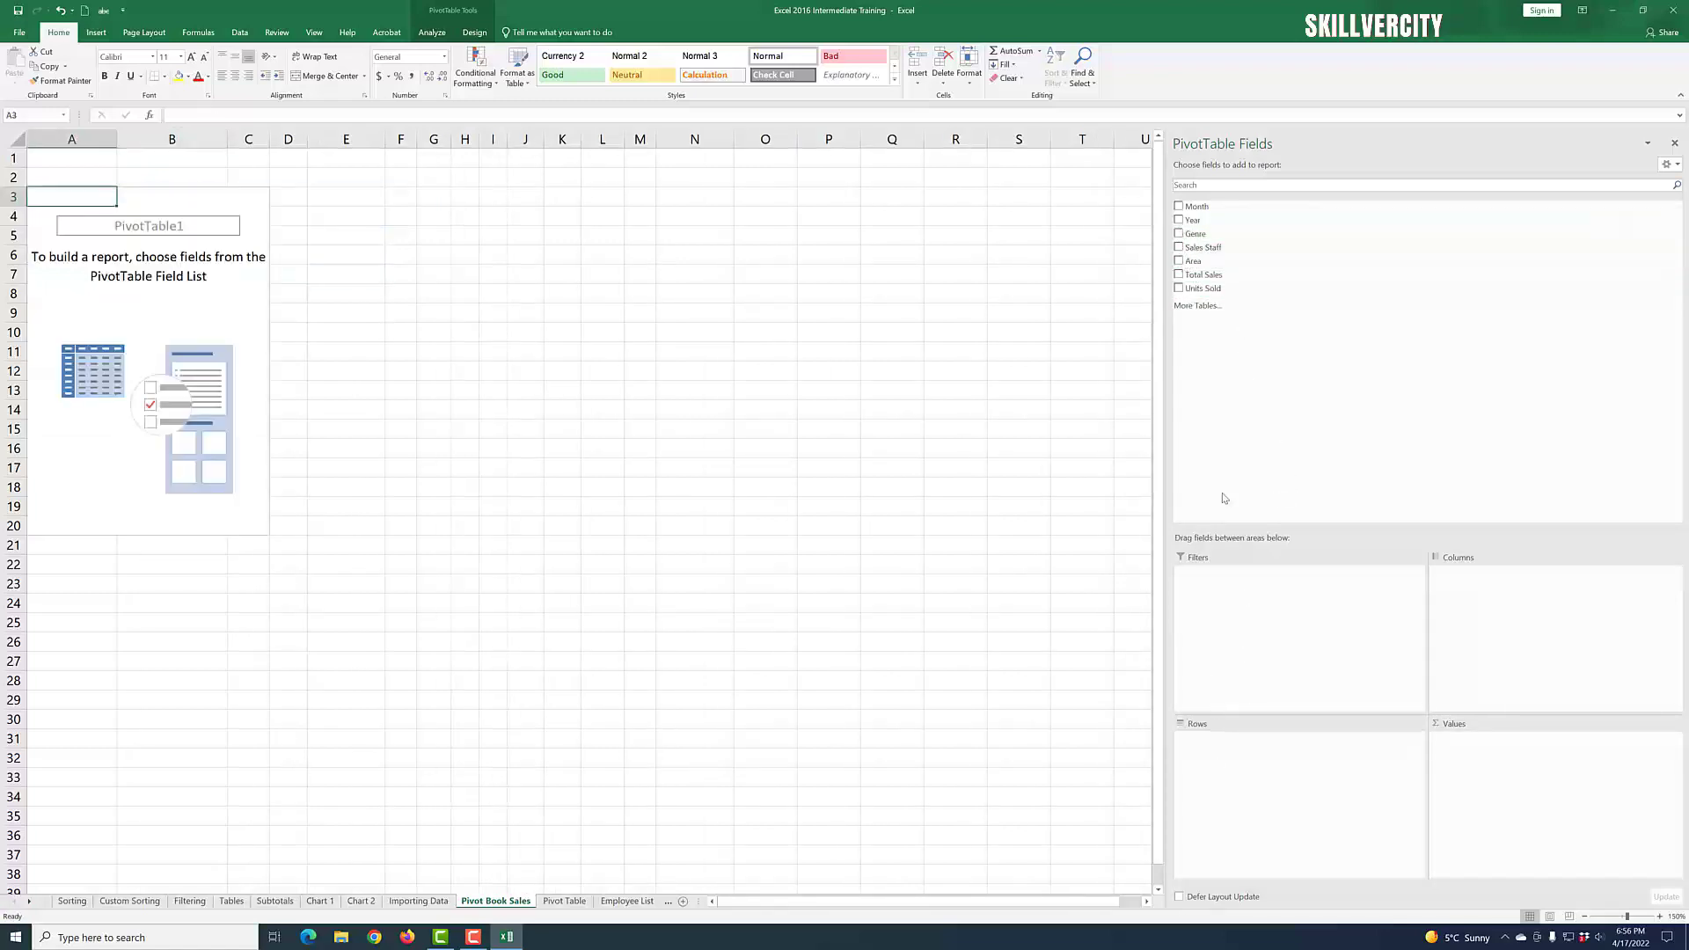
# - Lay out the PivotTable with Month nested under Year as rows, Sales Staff as columns and the sum of Total Sales as values
pyautogui.moveTo(1196, 221); pyautogui.dragTo(1242, 767)
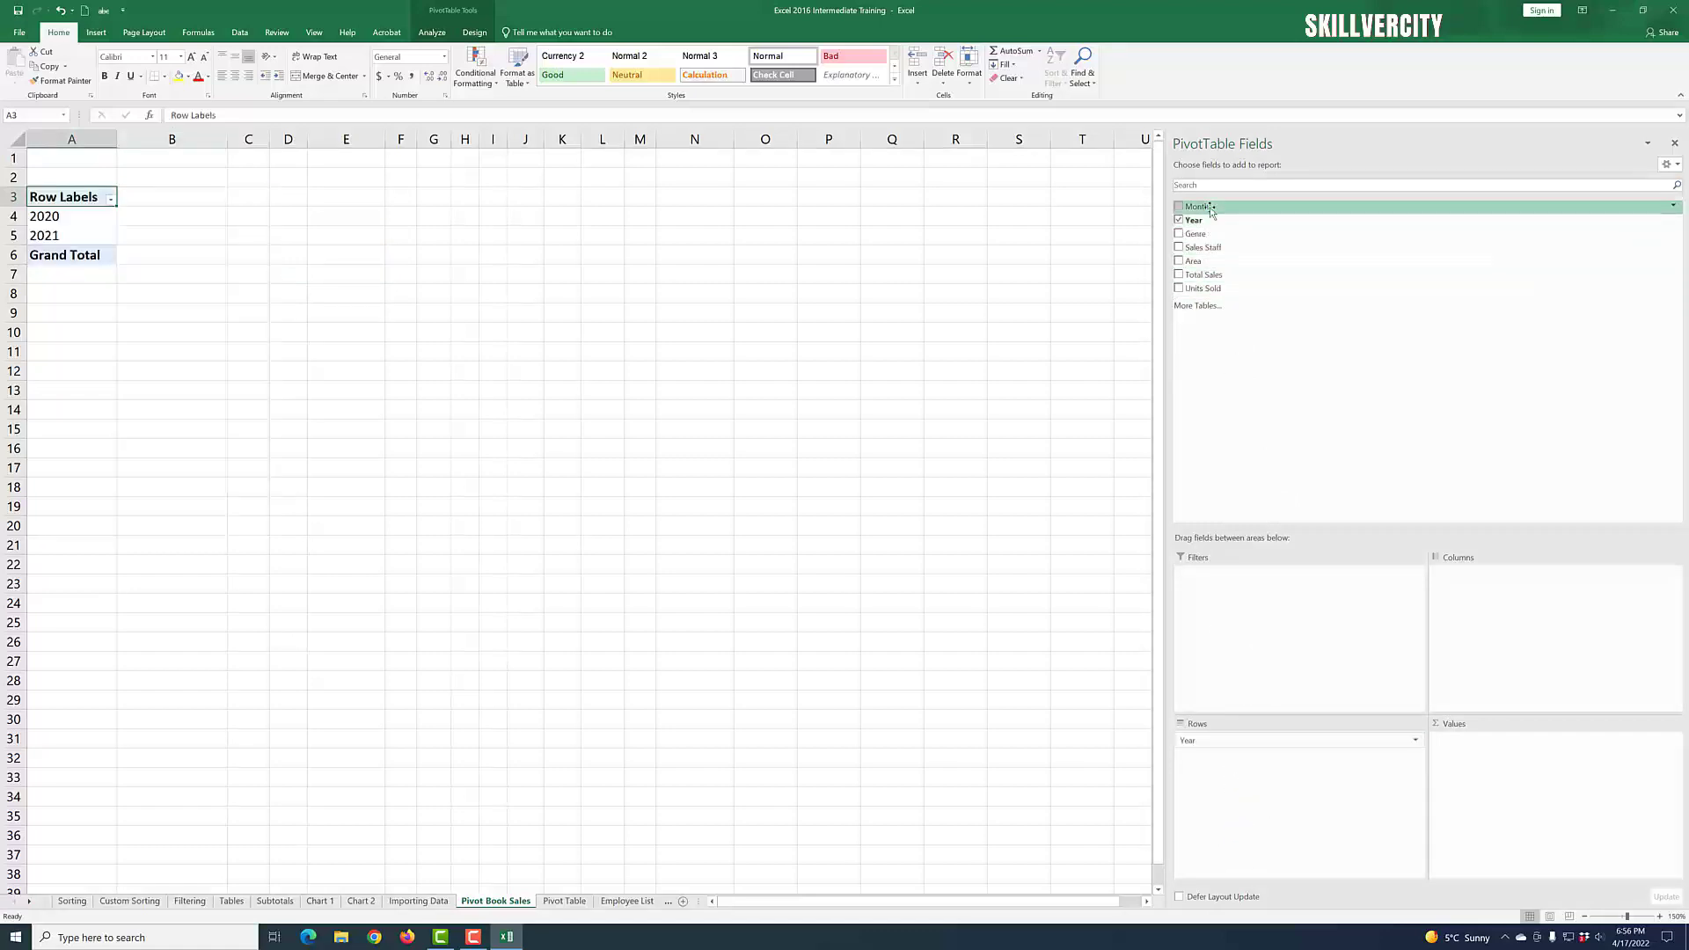
pyautogui.moveTo(1211, 209); pyautogui.dragTo(1269, 783)
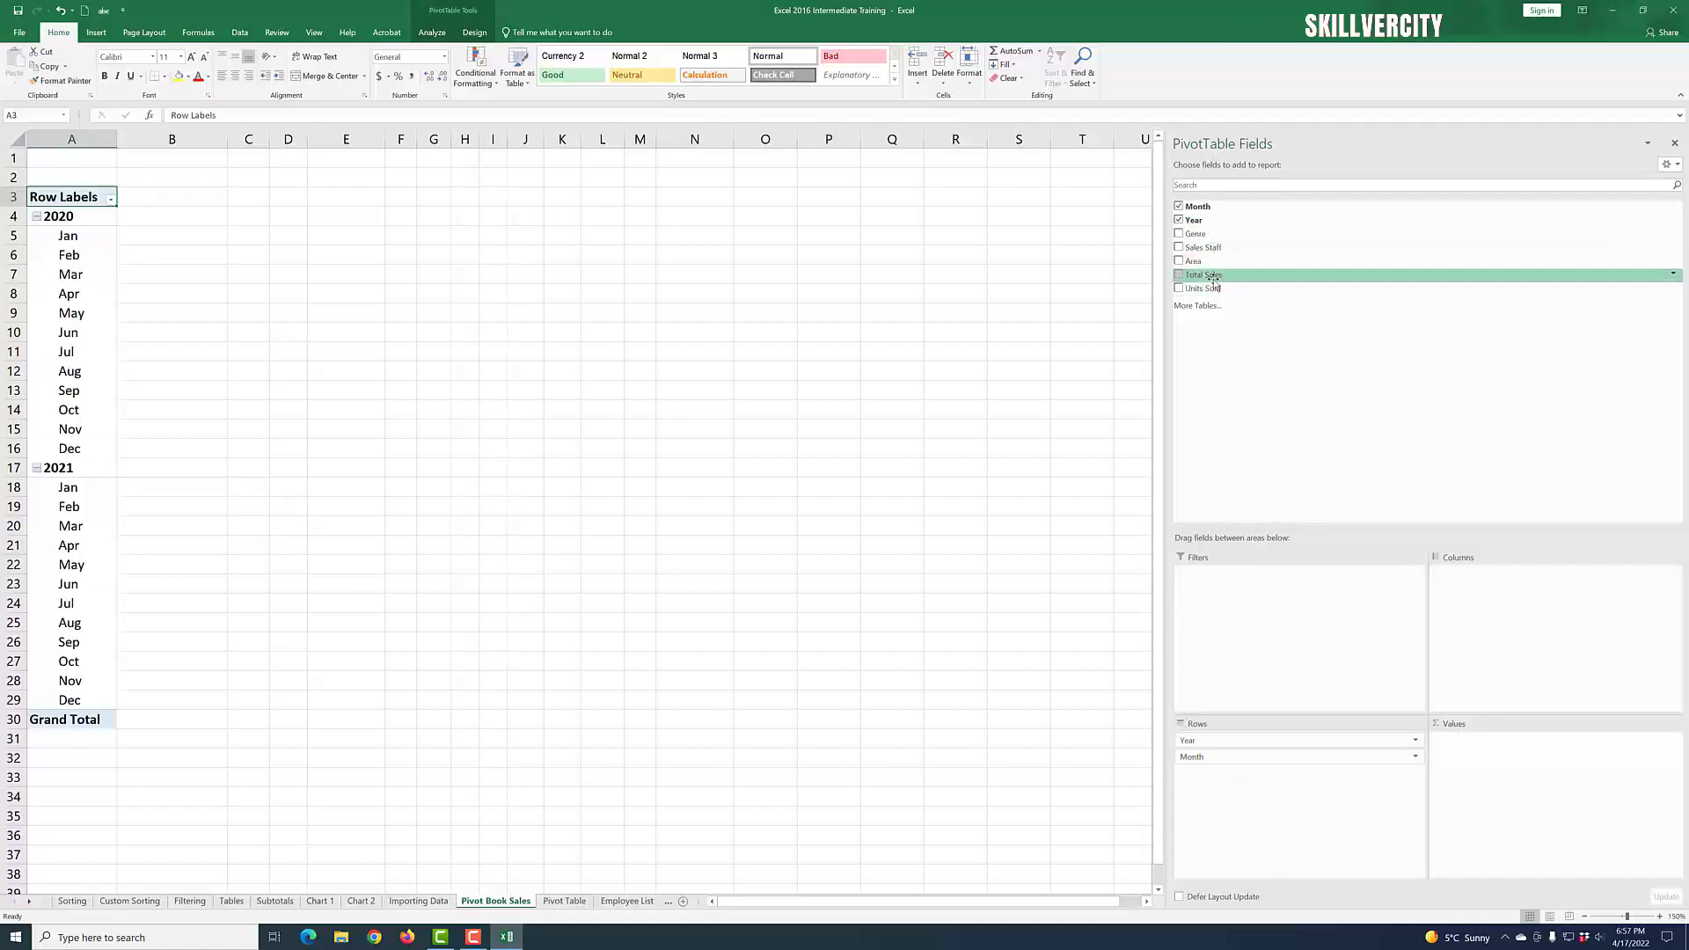
pyautogui.moveTo(1214, 278); pyautogui.dragTo(1501, 666)
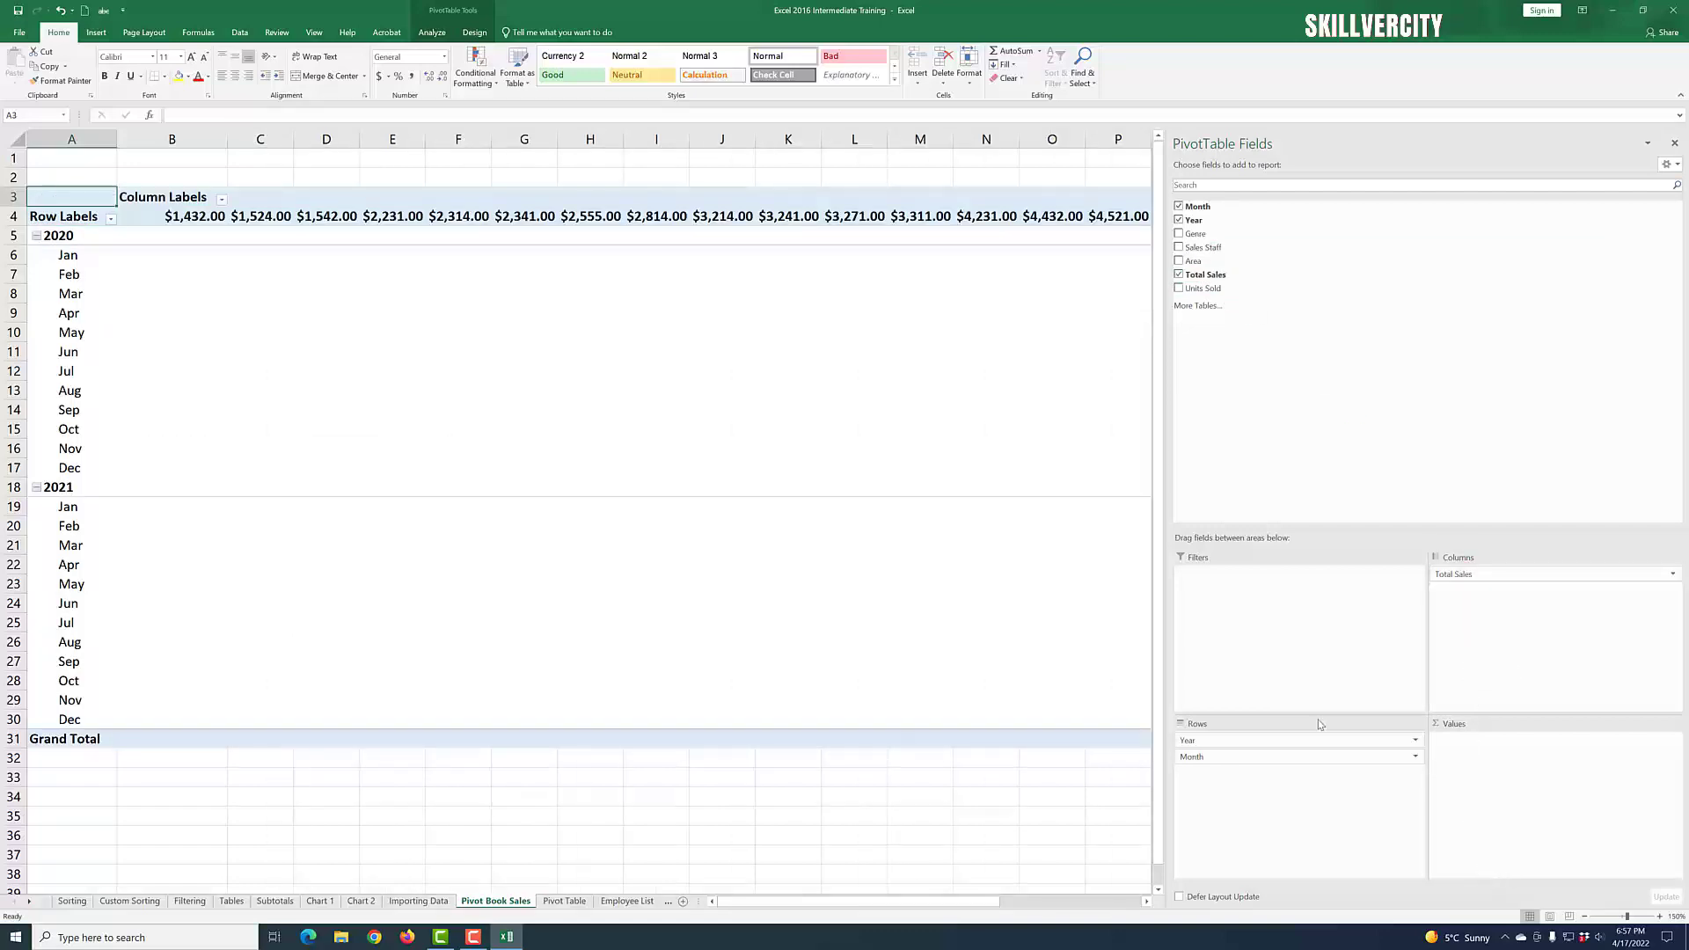
pyautogui.moveTo(1468, 574); pyautogui.dragTo(1512, 792)
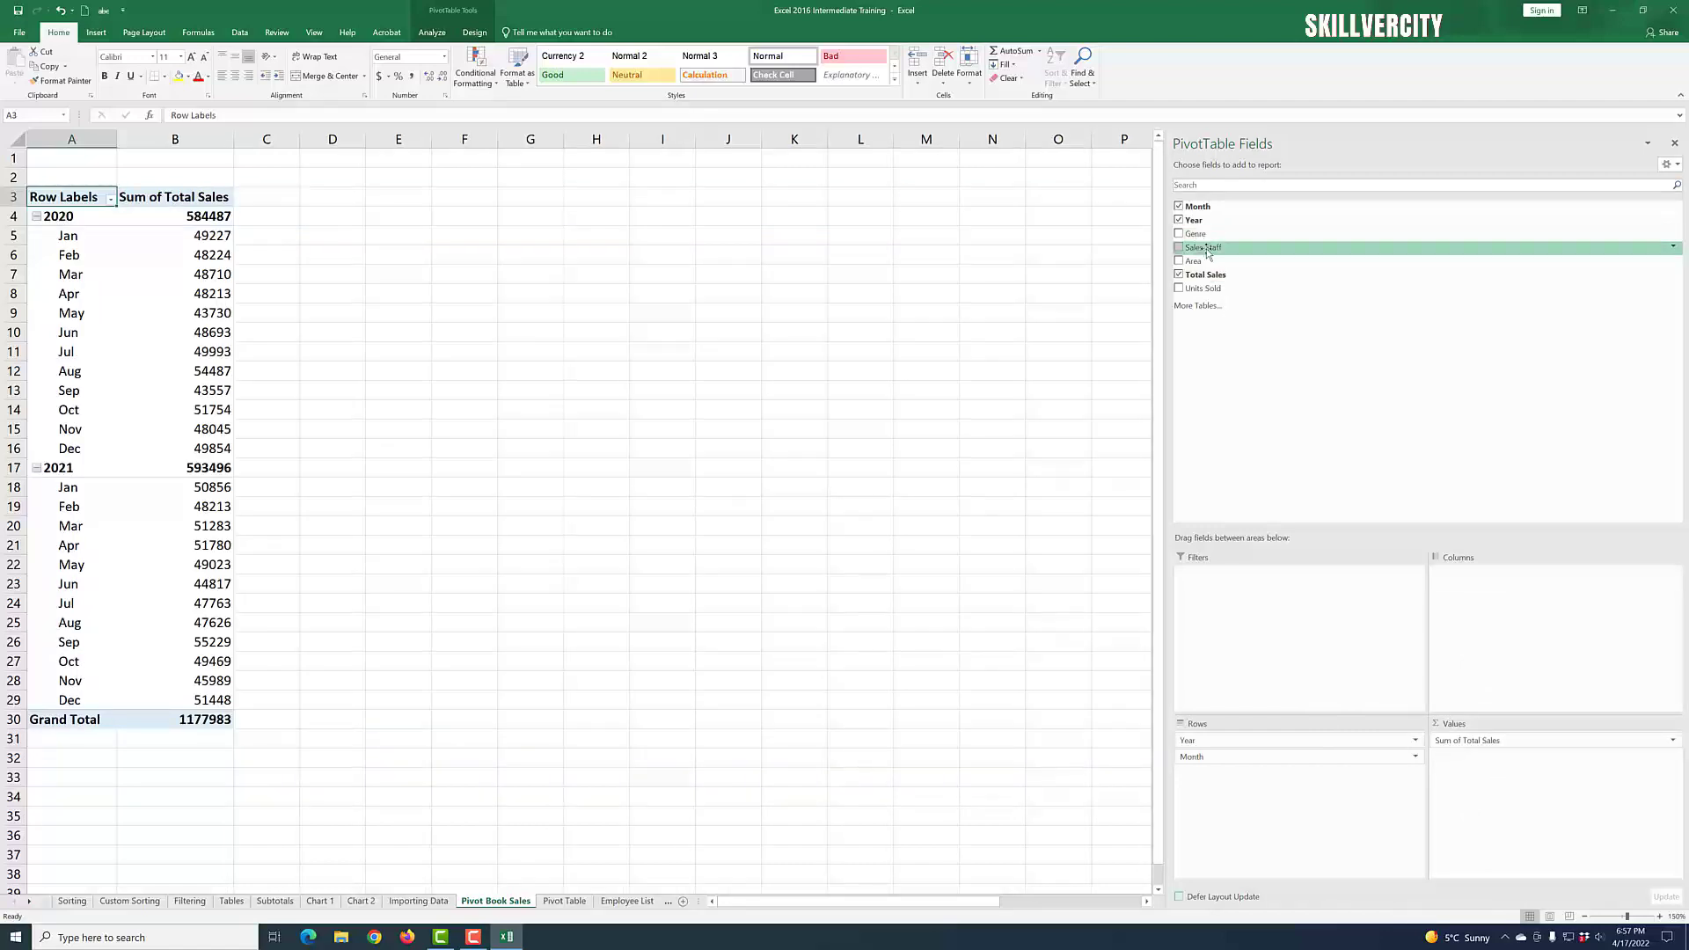
pyautogui.moveTo(1209, 258); pyautogui.dragTo(1539, 594)
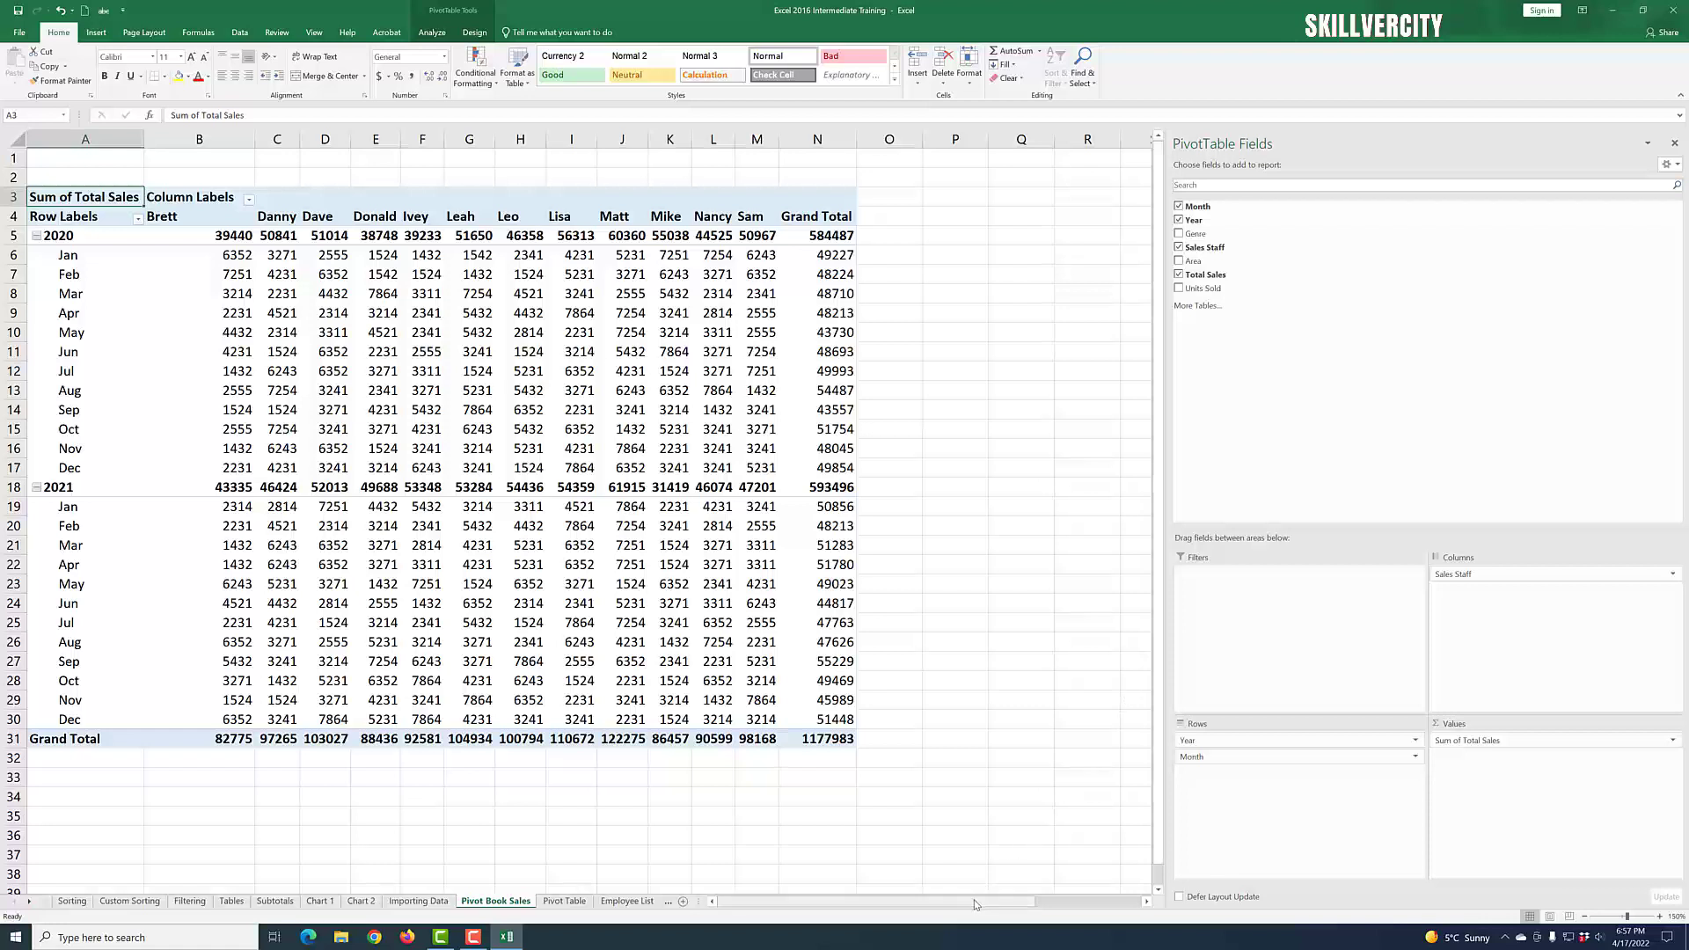
pyautogui.moveTo(976, 904)
pyautogui.mouseDown()
pyautogui.moveTo(1005, 912)
pyautogui.moveTo(981, 913)
pyautogui.mouseUp()
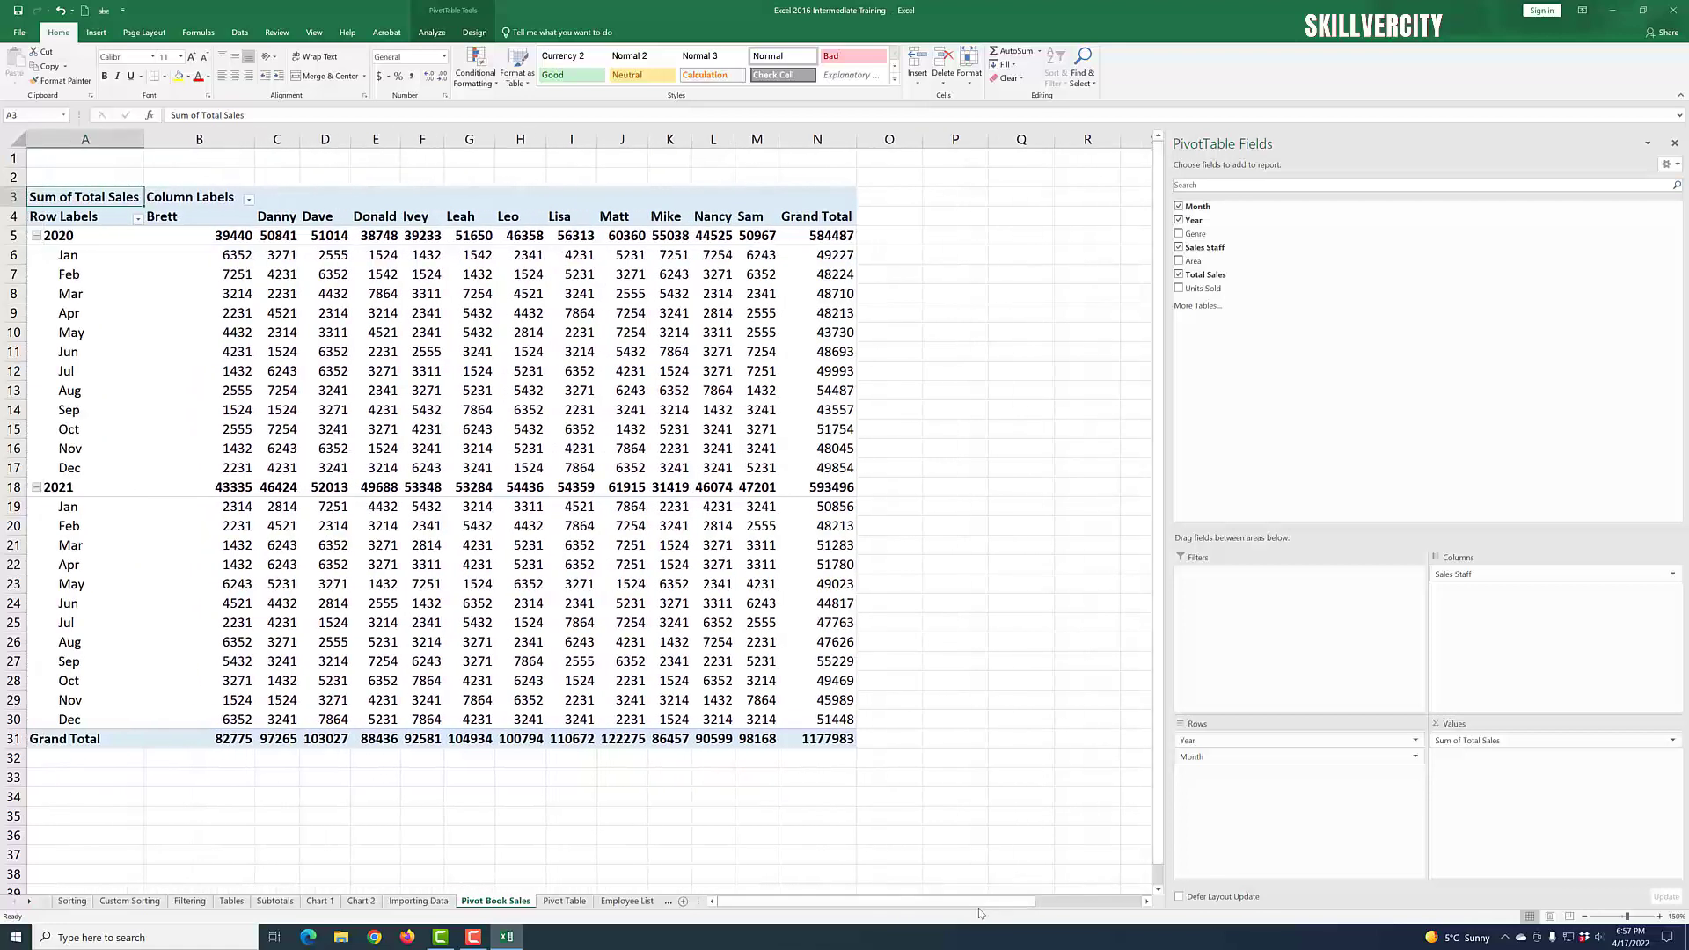